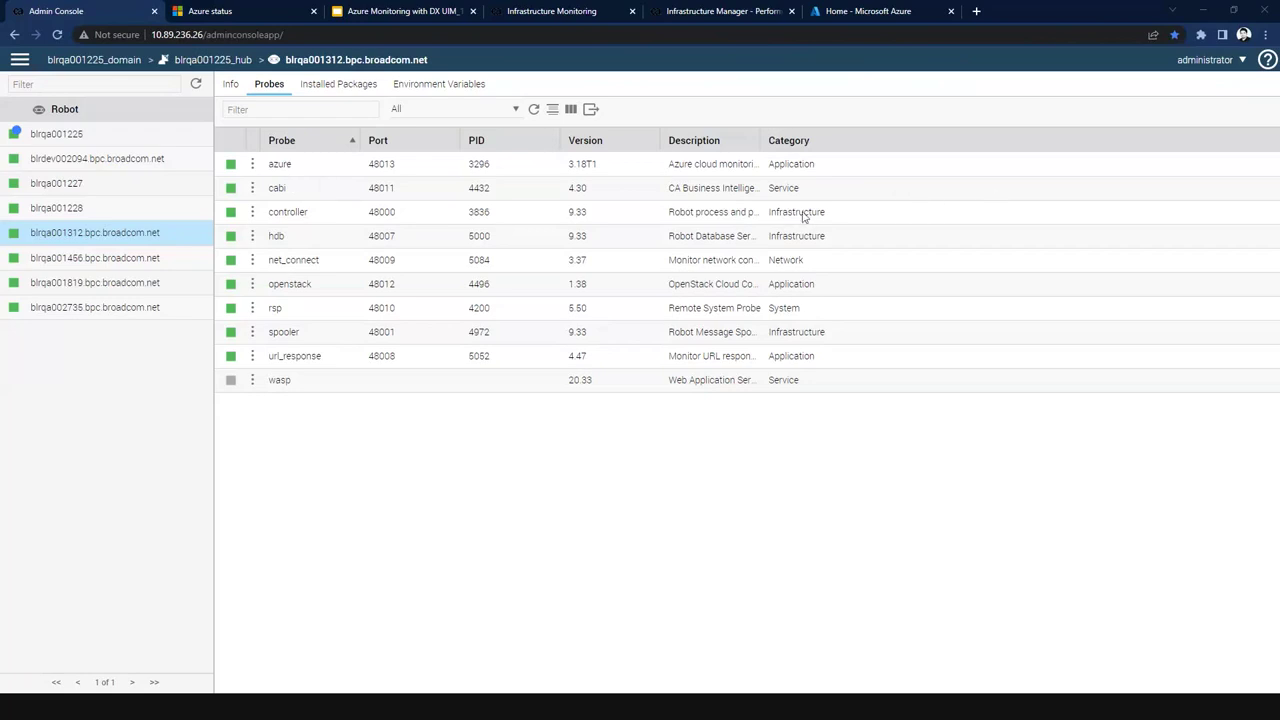
# Open the azure probe's configuration and display the Australia Central data service status under Azure Data Services Health.
pyautogui.click(252, 166)
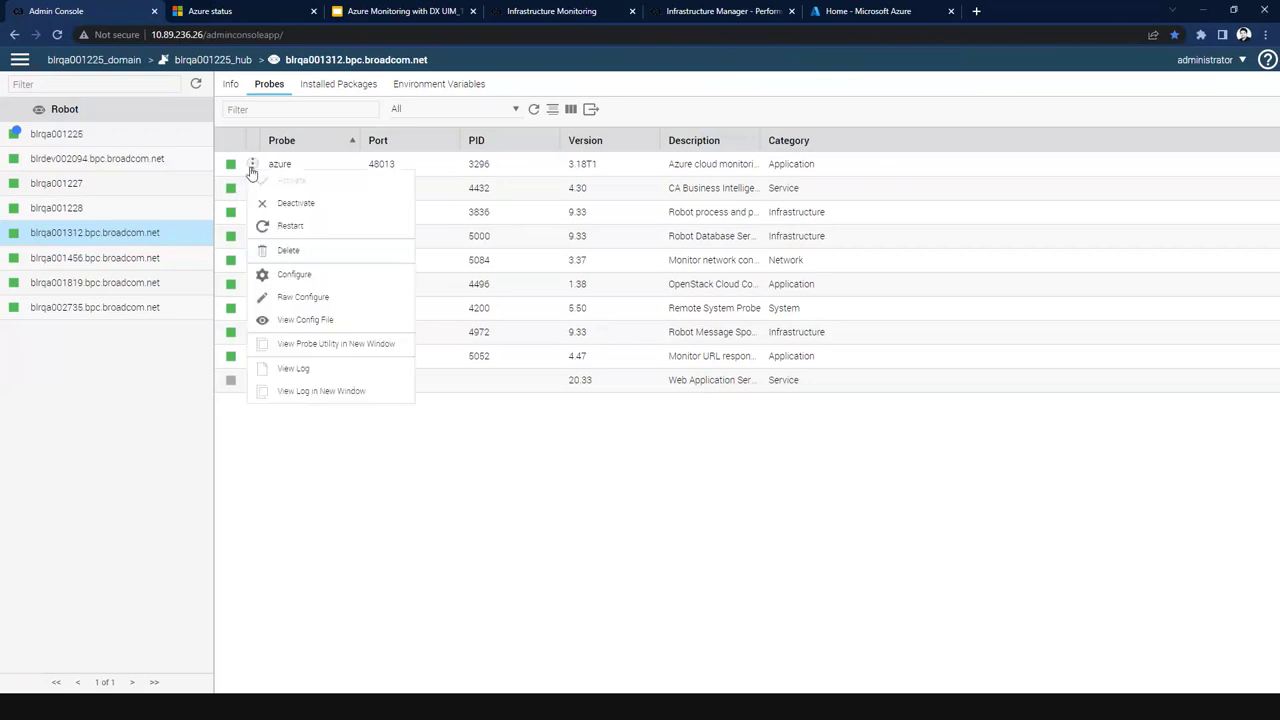
pyautogui.click(295, 274)
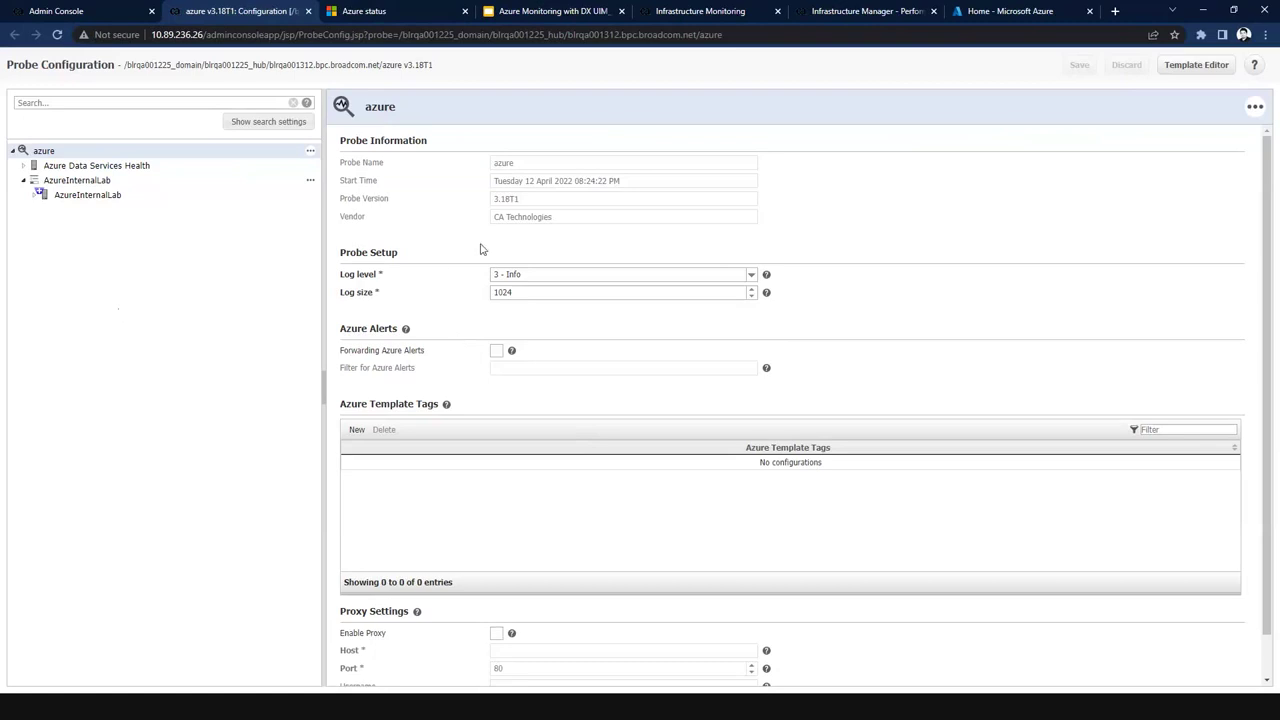
pyautogui.click(24, 169)
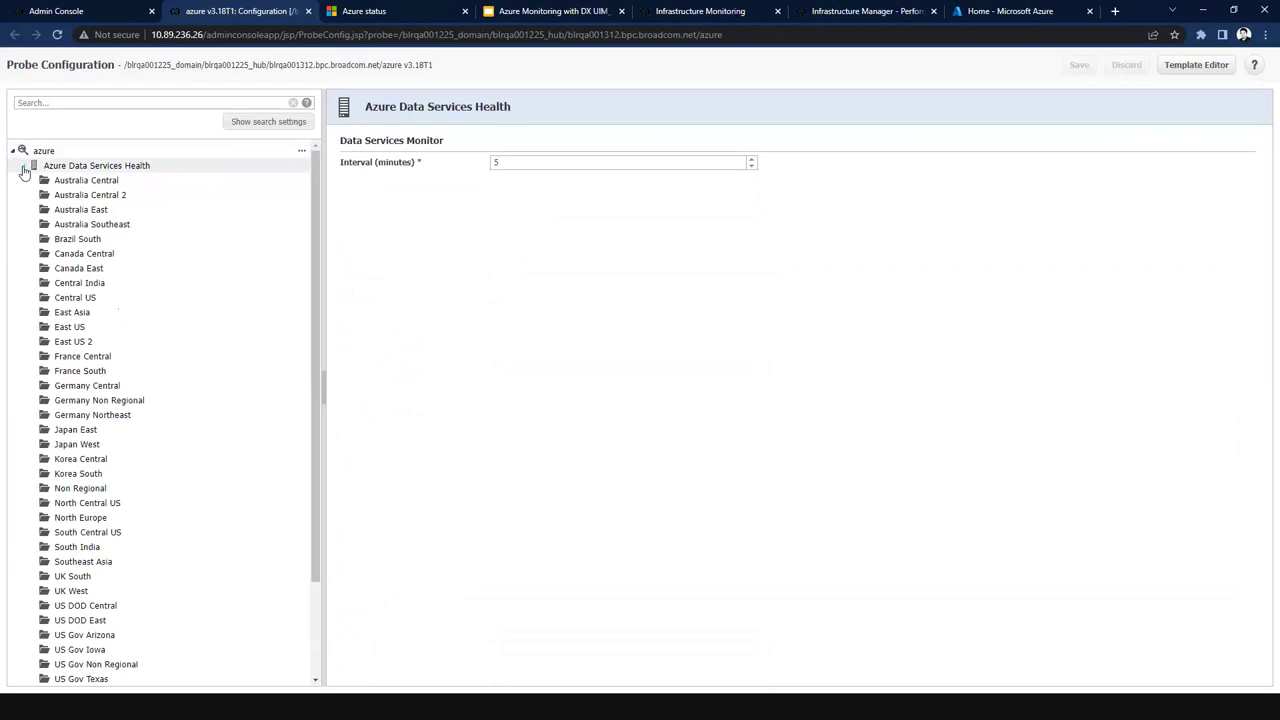
pyautogui.click(103, 165)
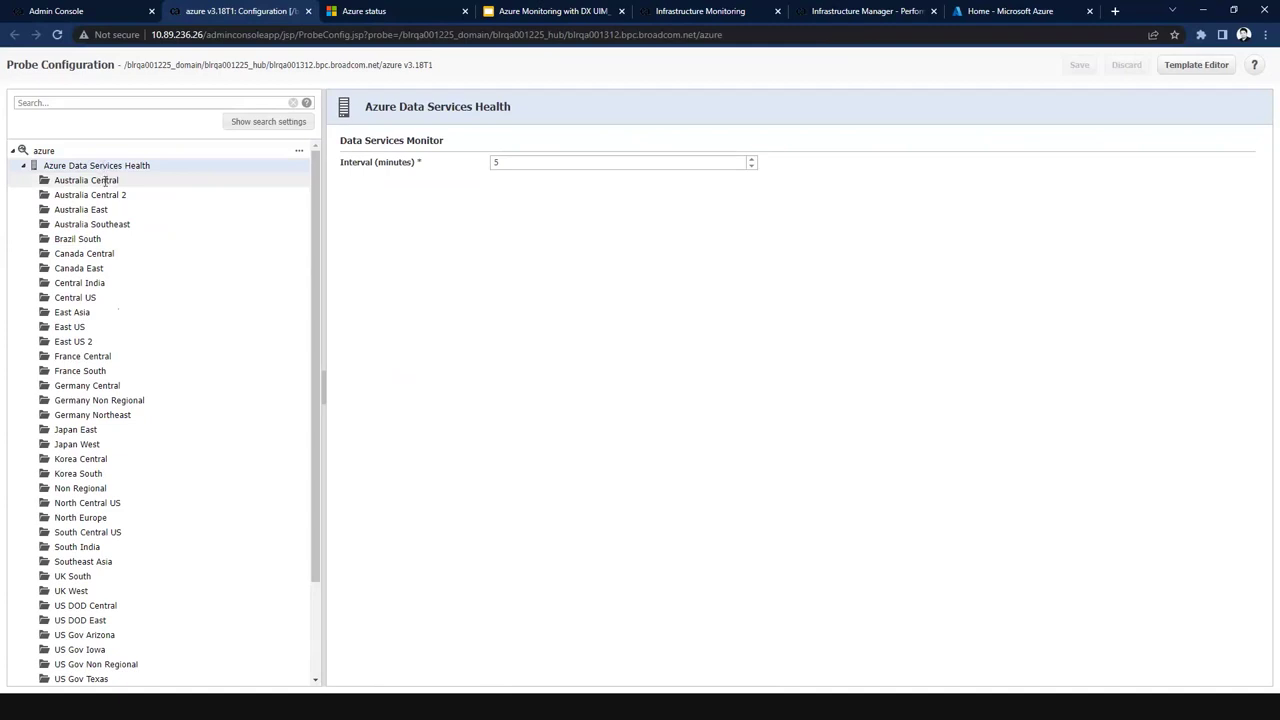
pyautogui.click(105, 181)
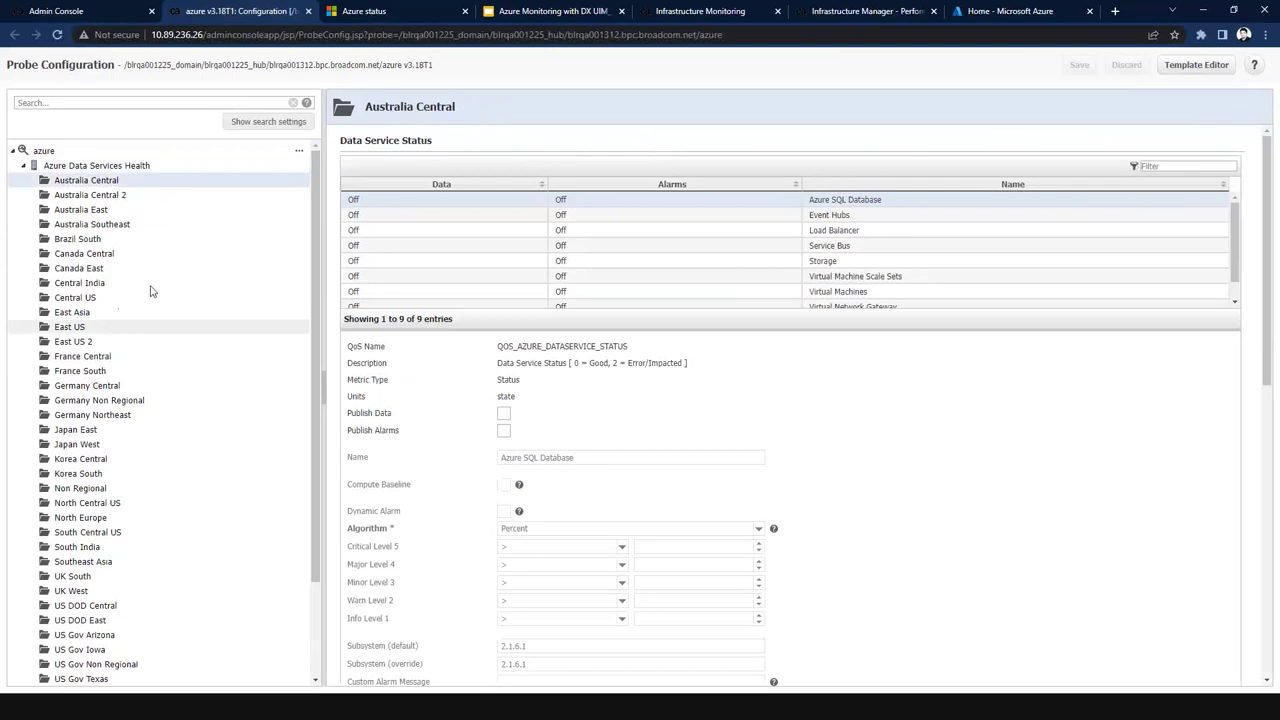
# Examine the Asia Pacific service health on the Azure status page and return to the probe configuration.
pyautogui.click(361, 10)
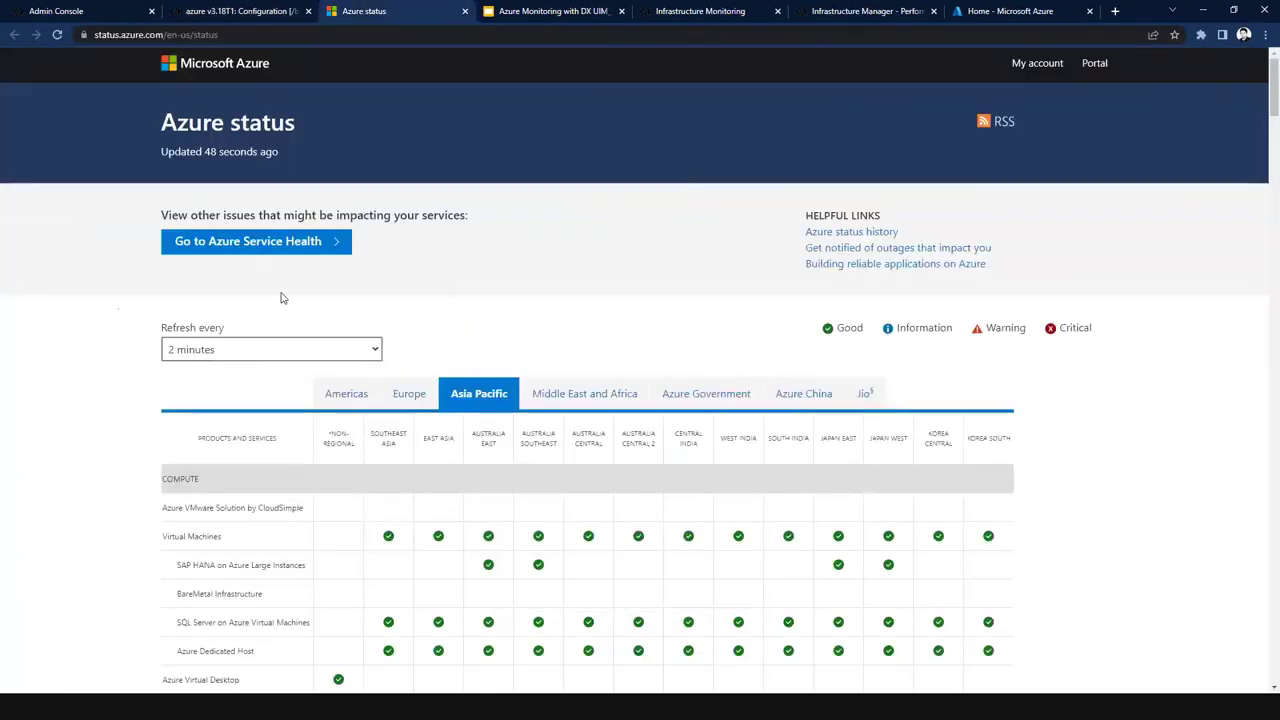
pyautogui.moveTo(1276, 95); pyautogui.dragTo(1276, 130)
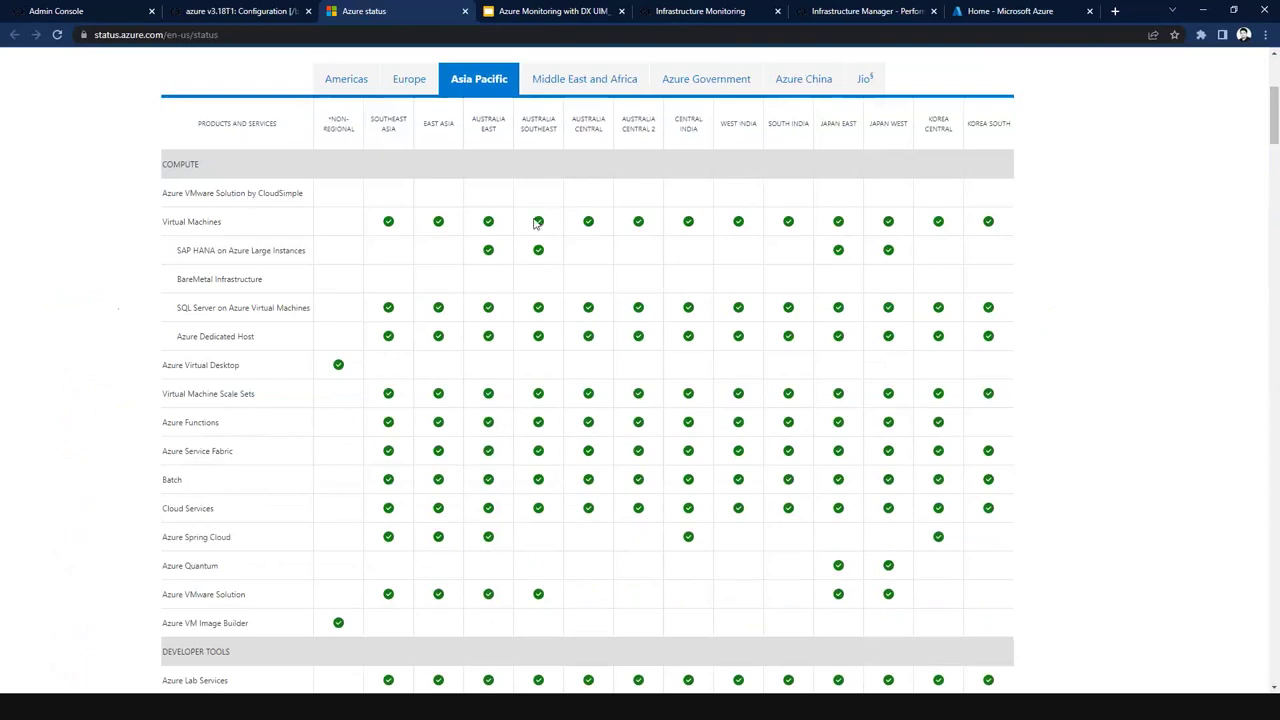
pyautogui.click(44, 13)
pyautogui.click(170, 8)
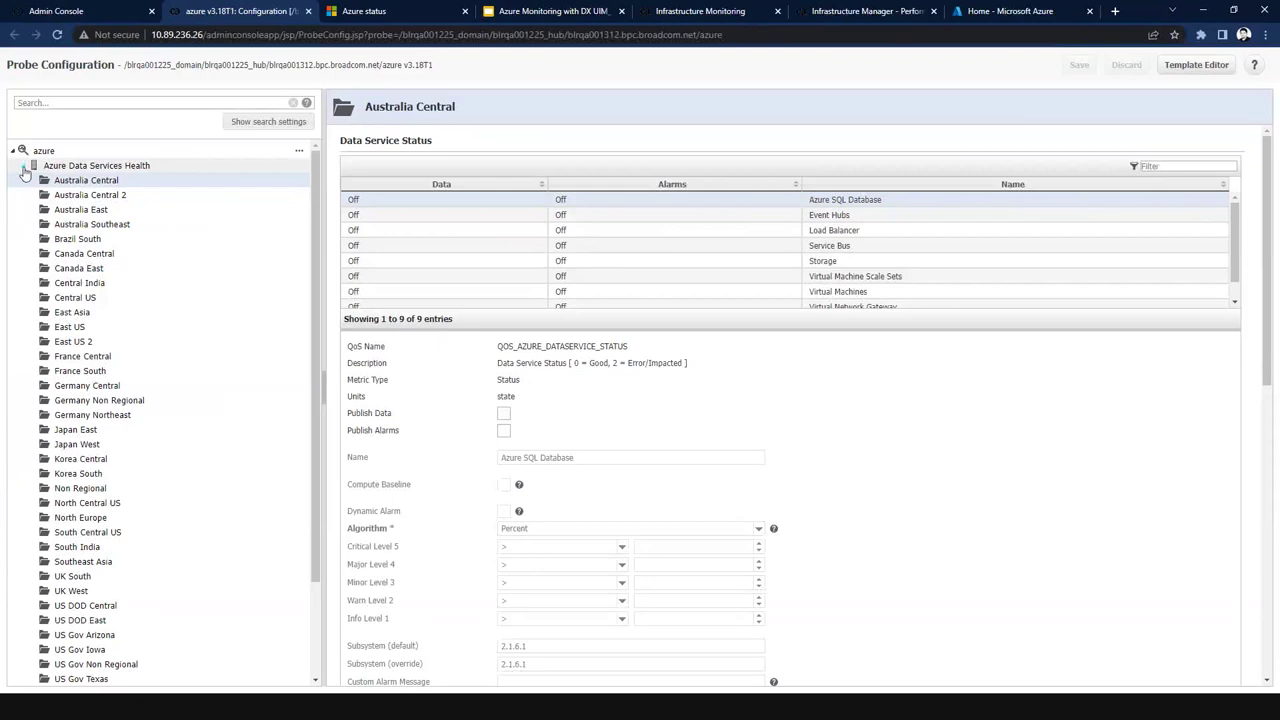
# Open the azure probe's template editor and review the monitors included in InternalLabTemplate and Azure Dashboard Template.
pyautogui.click(24, 168)
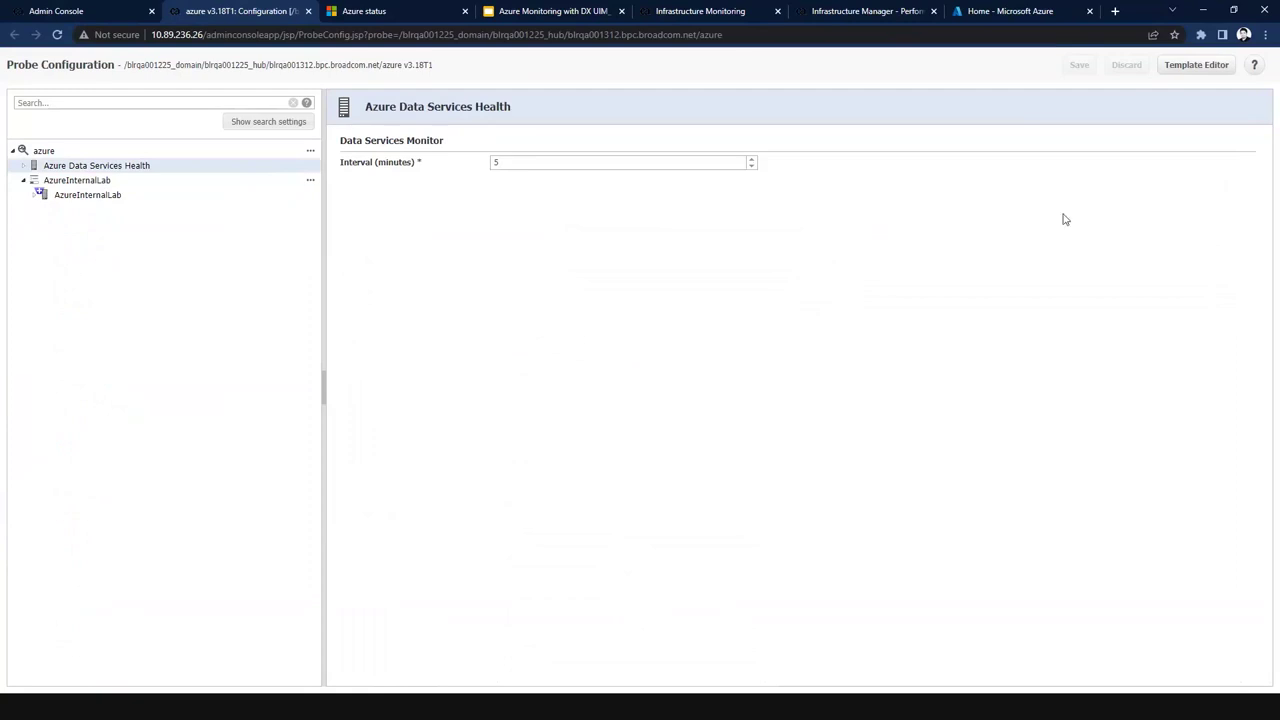
pyautogui.click(1196, 65)
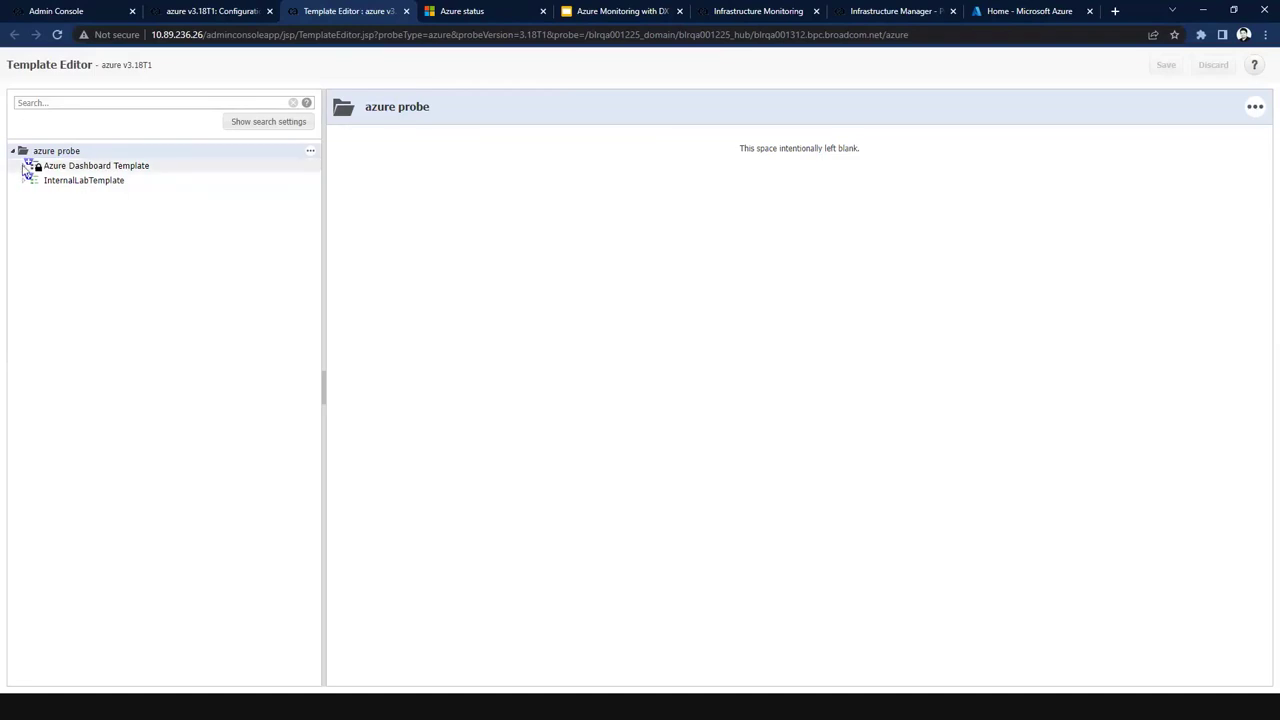
pyautogui.click(26, 184)
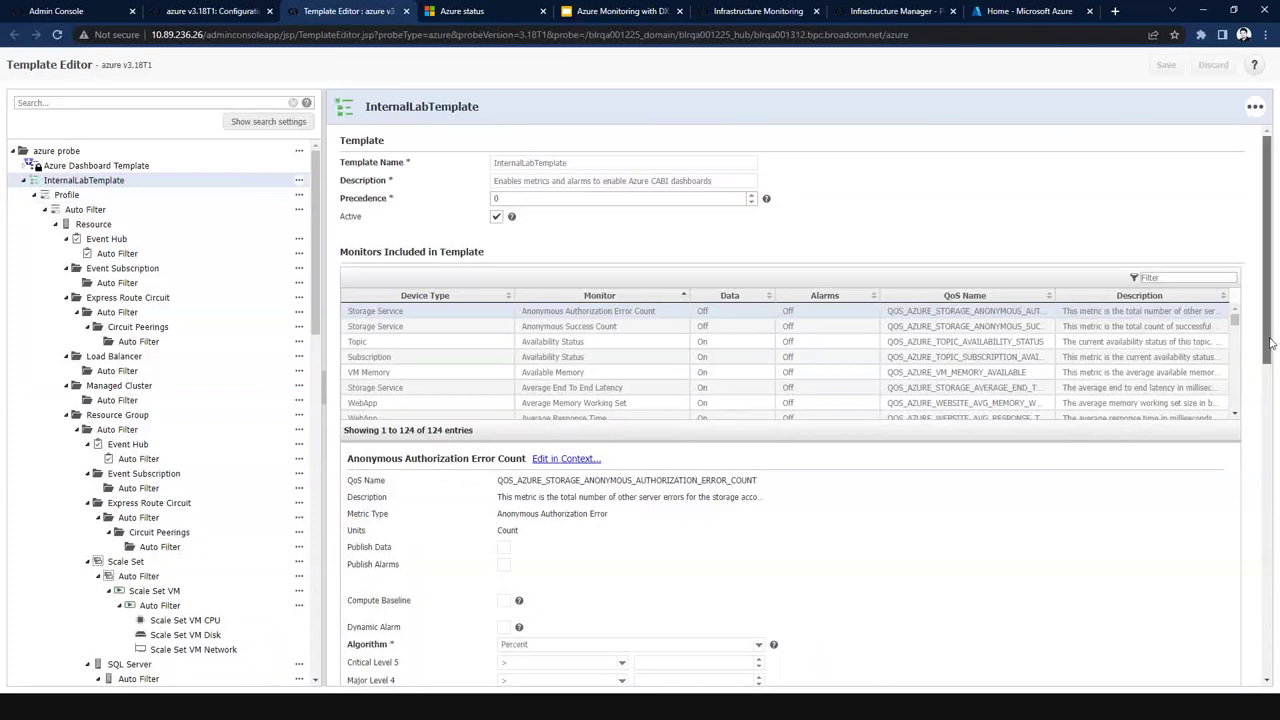
pyautogui.scroll(-2, 1270, 343)
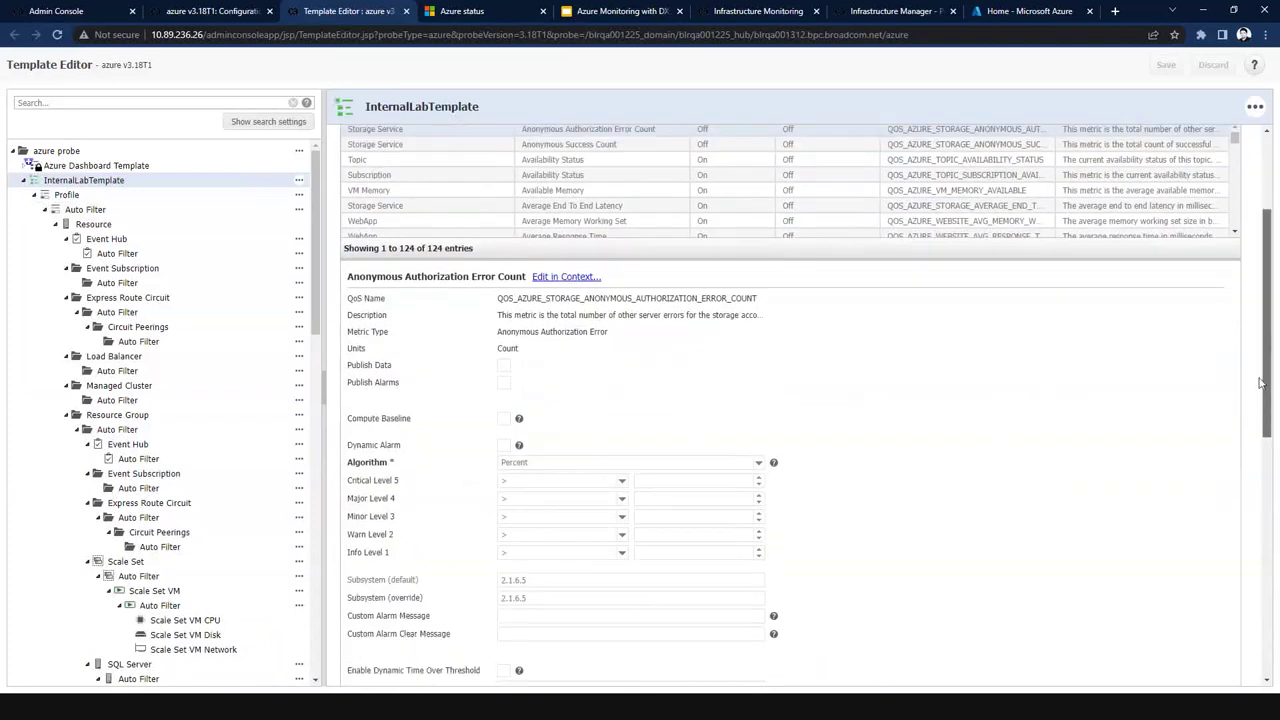
pyautogui.scroll(2, 1258, 323)
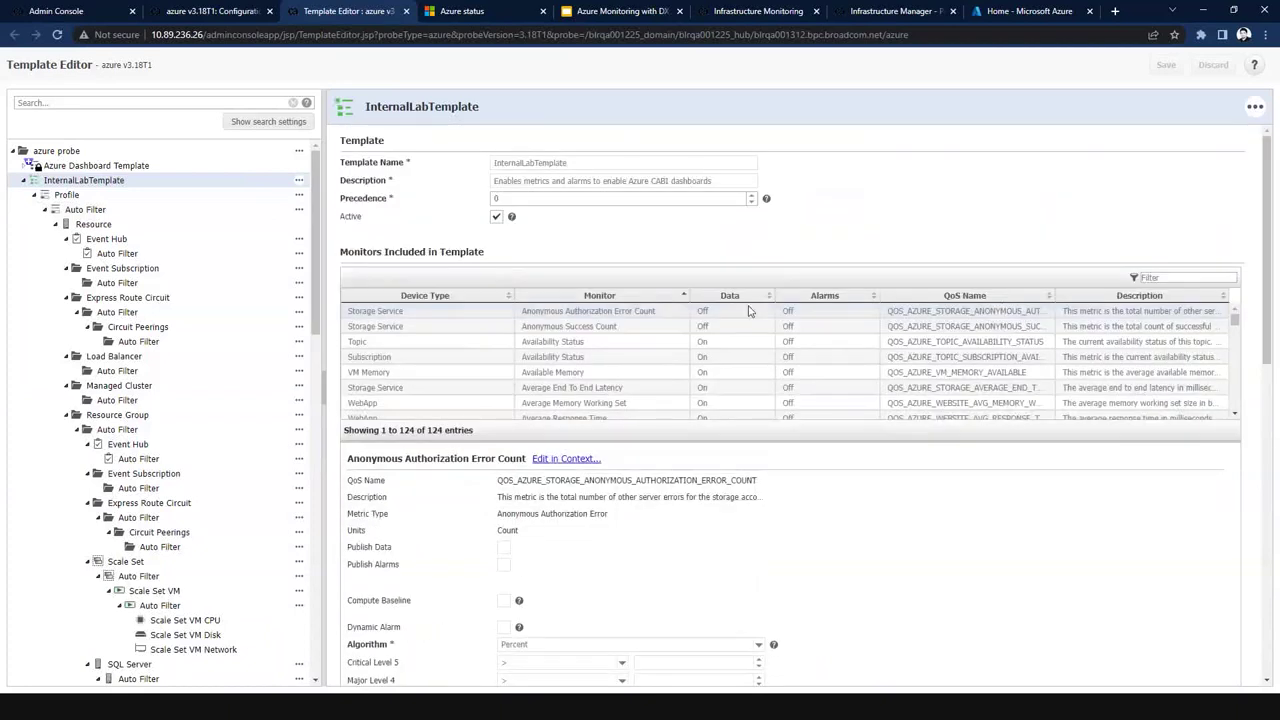
pyautogui.click(95, 166)
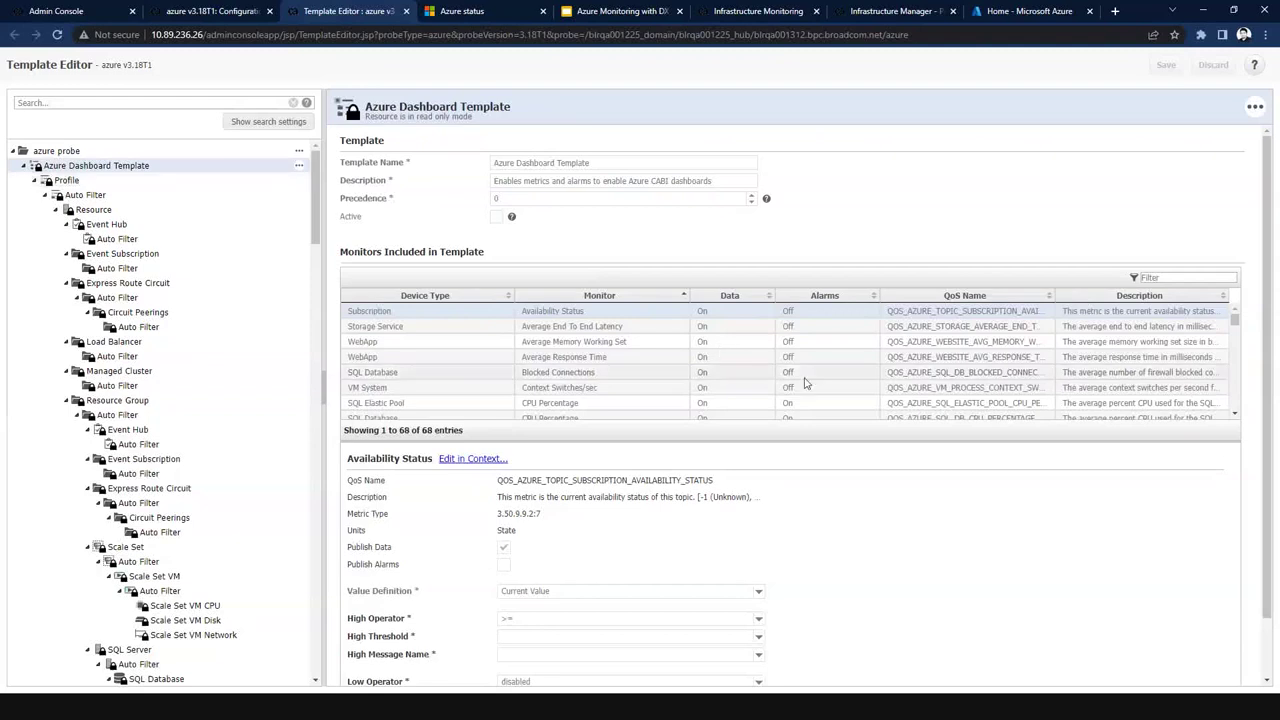
pyautogui.click(24, 168)
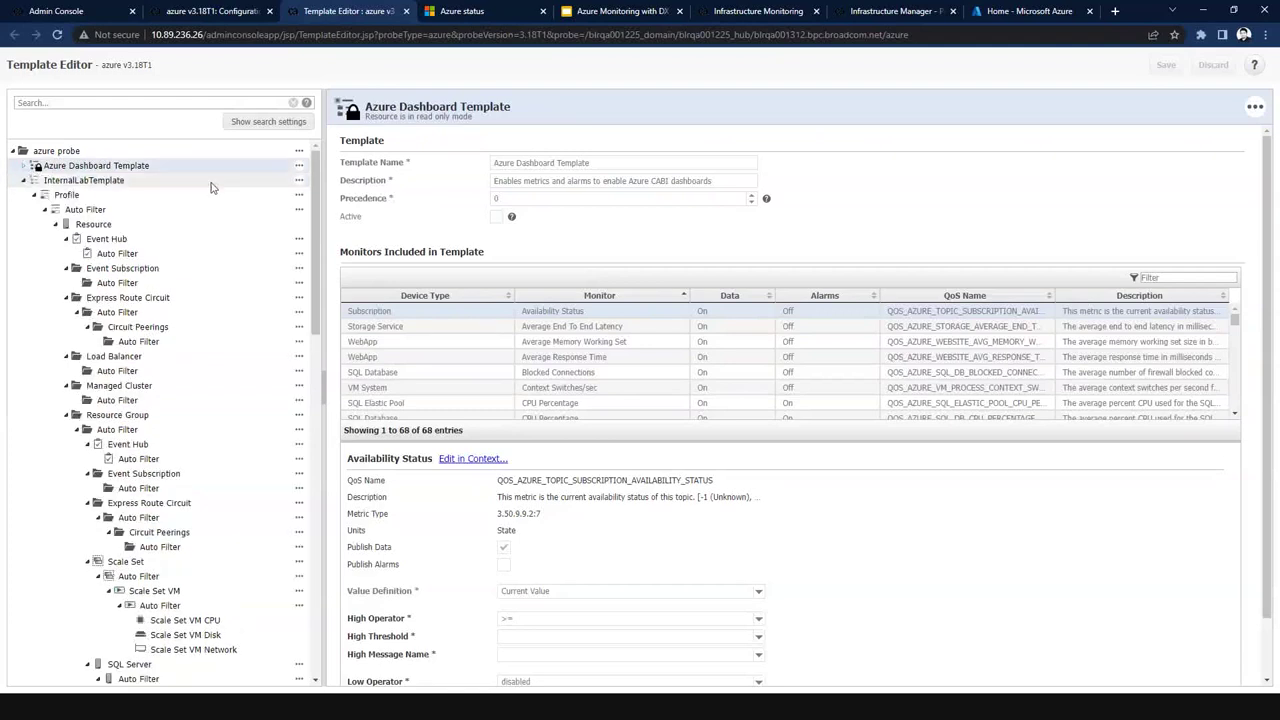
# Check the options for creating a template under azure probe and for copying Azure Dashboard Template.
pyautogui.click(299, 151)
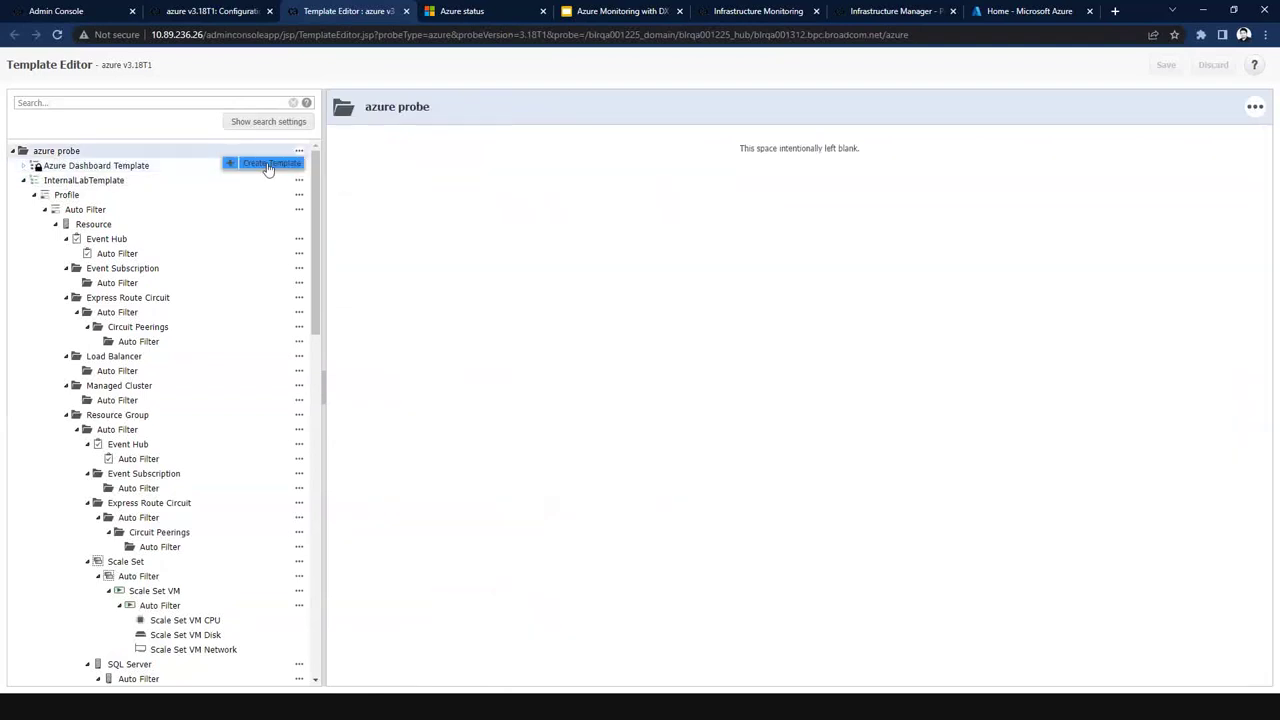
pyautogui.click(157, 138)
pyautogui.click(299, 167)
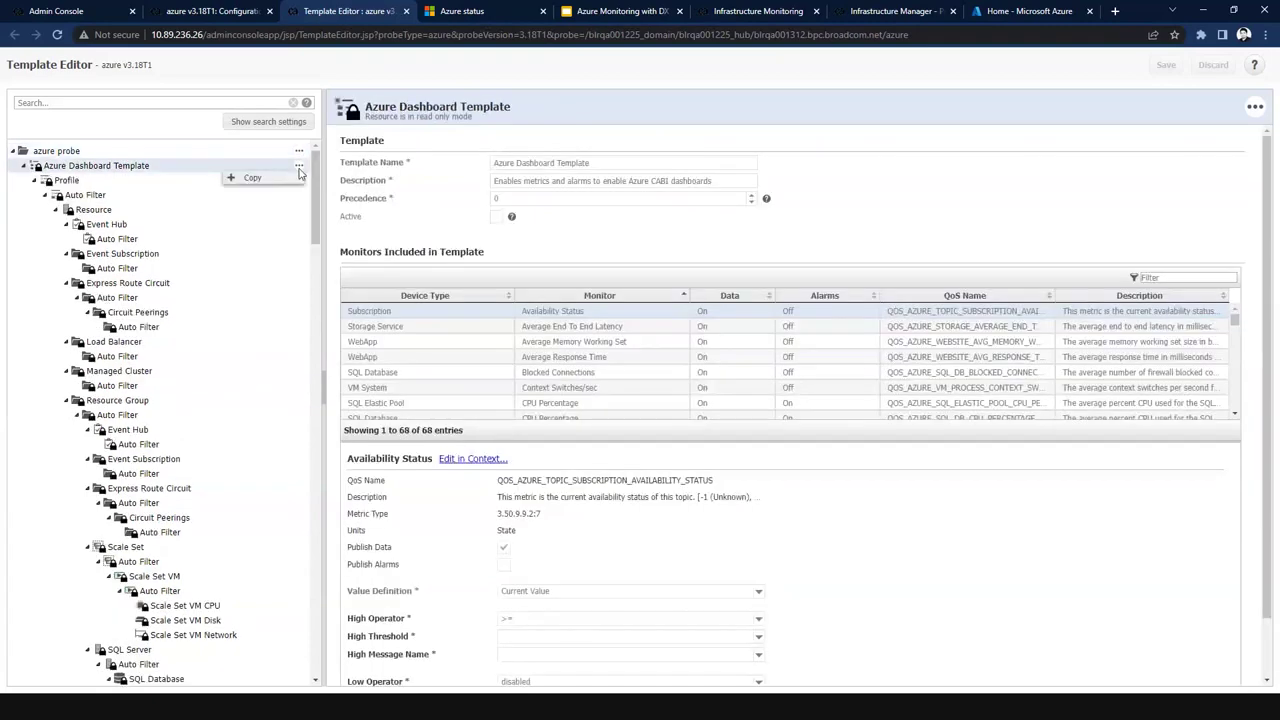
pyautogui.click(250, 180)
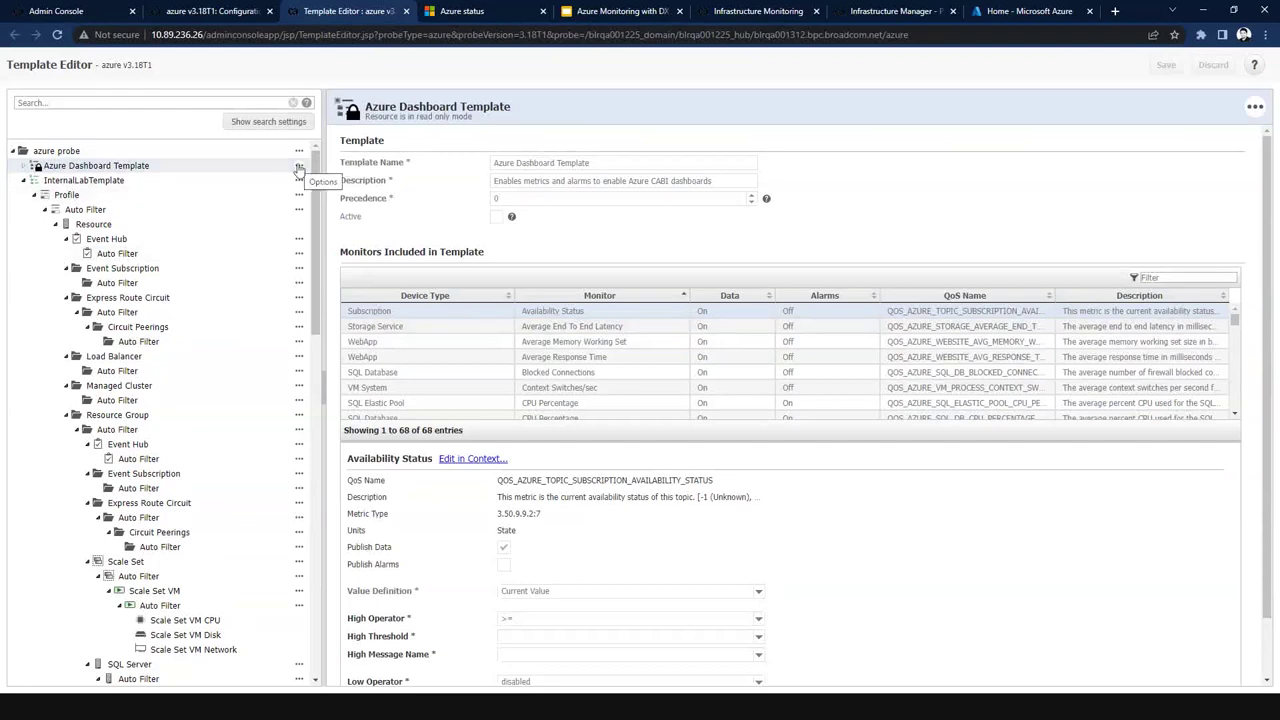
# Examine the full resource hierarchy of InternalLabTemplate, from Event Hub down to the SQL Server, storage and network resources.
pyautogui.click(112, 180)
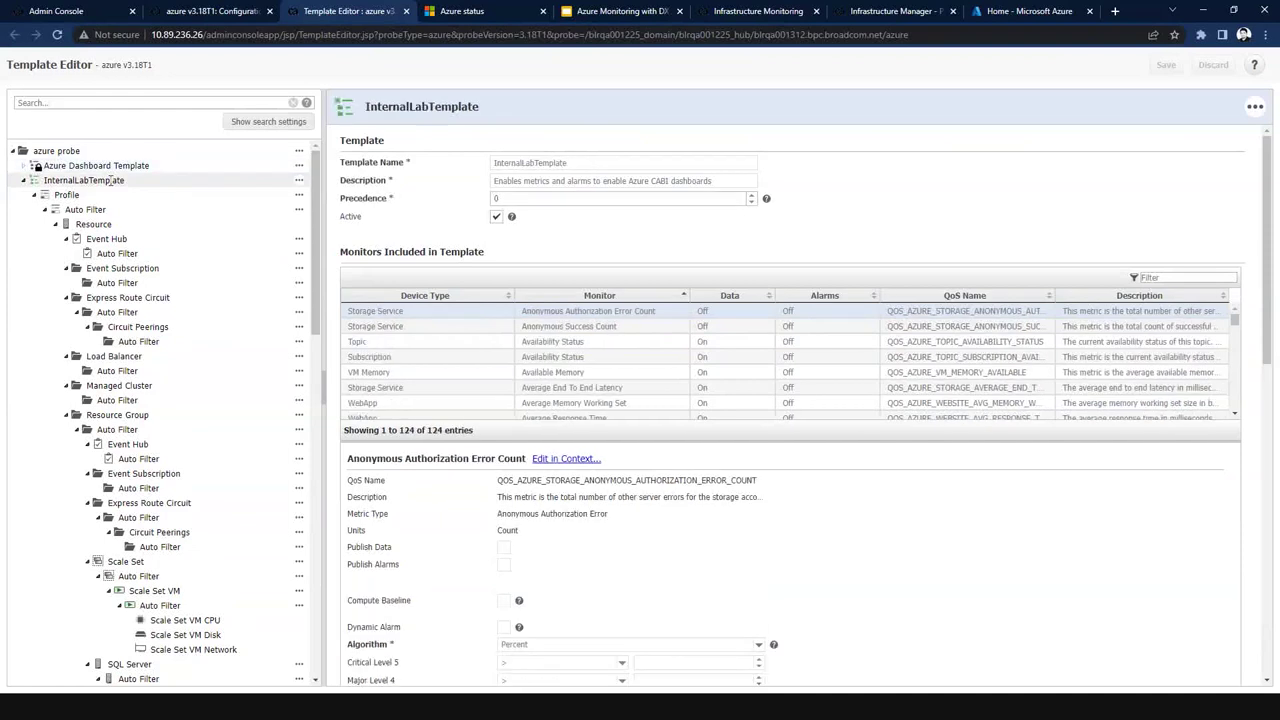
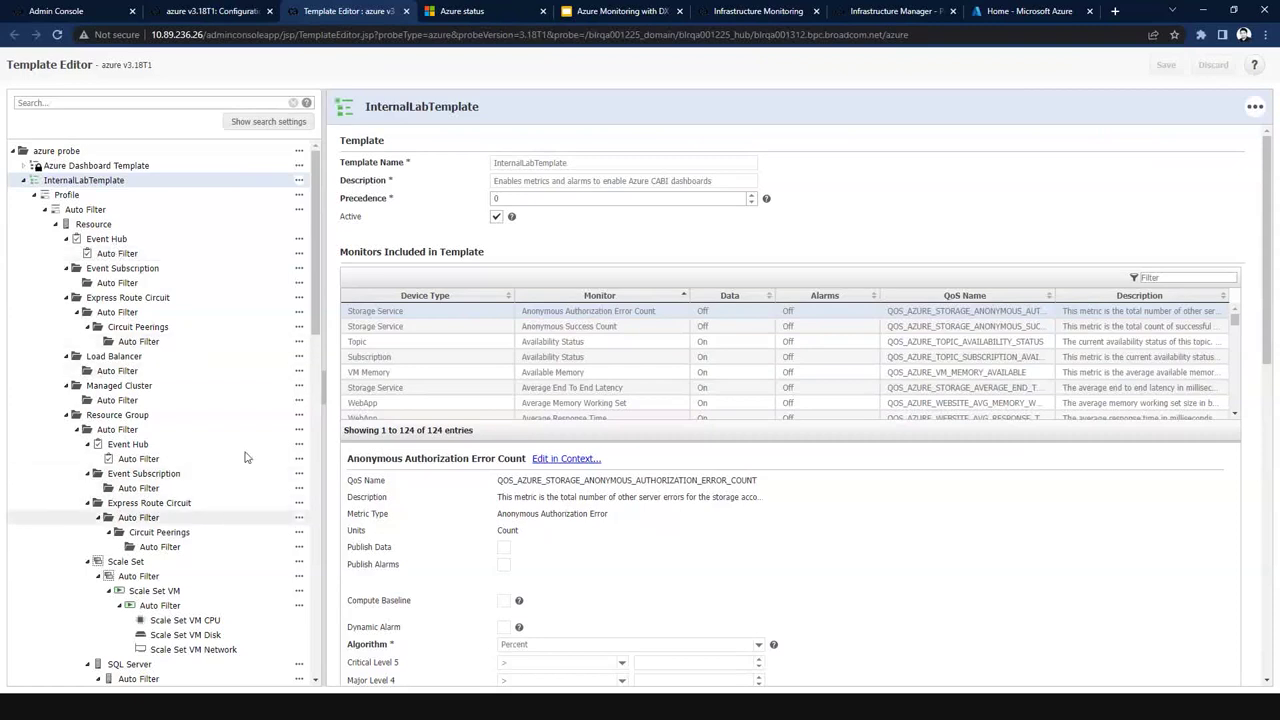
pyautogui.scroll(-2, 310, 385)
pyautogui.scroll(-3, 310, 385)
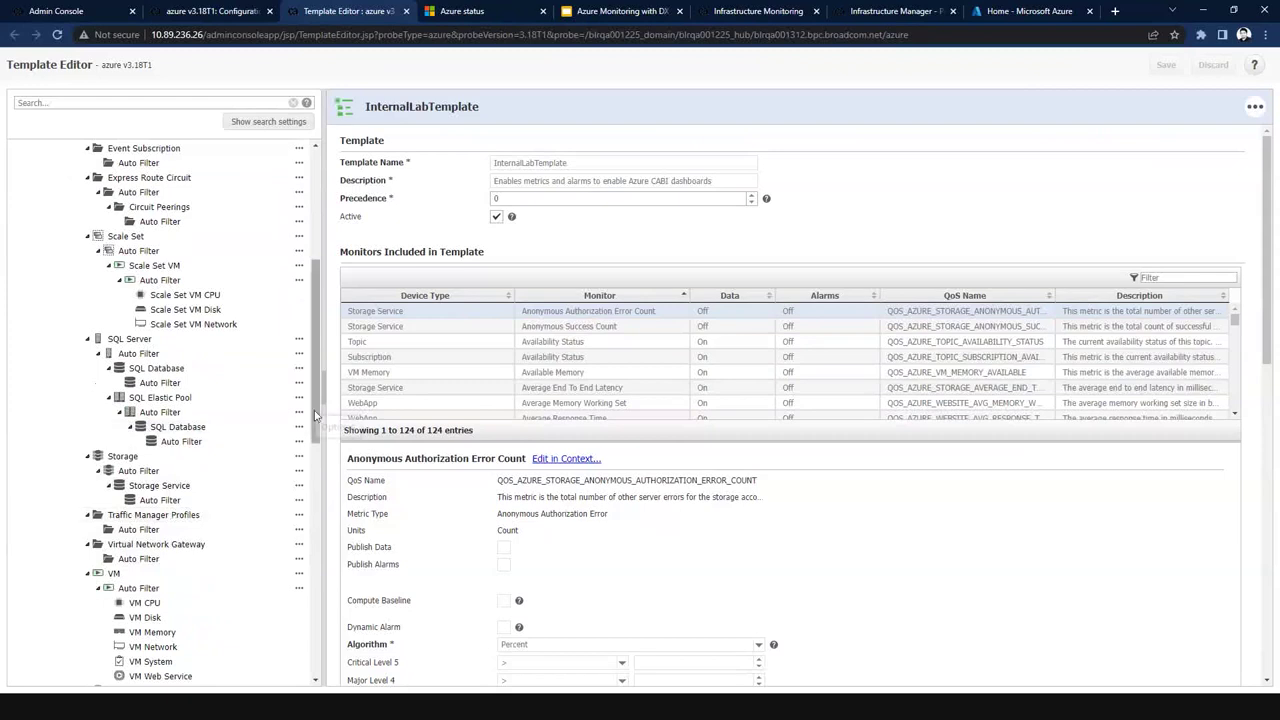
pyautogui.moveTo(315, 415); pyautogui.dragTo(317, 272)
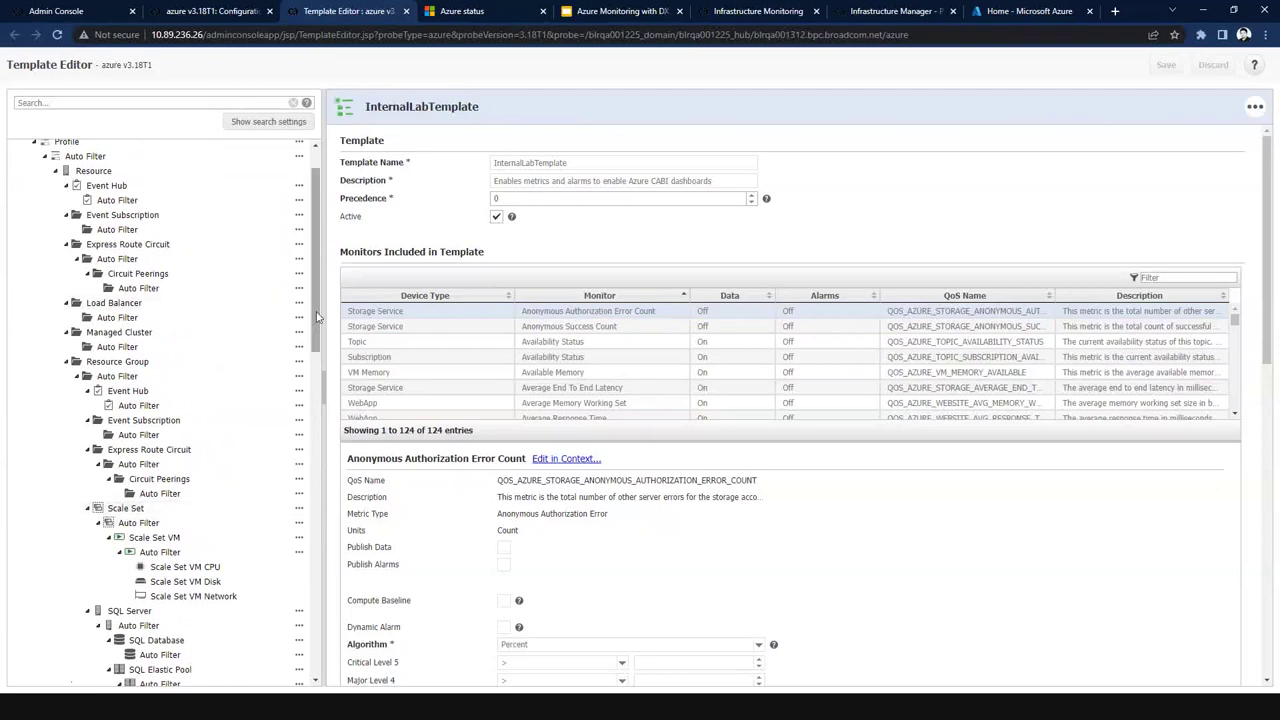
pyautogui.moveTo(317, 316); pyautogui.dragTo(314, 565)
pyautogui.scroll(-1, 145, 554)
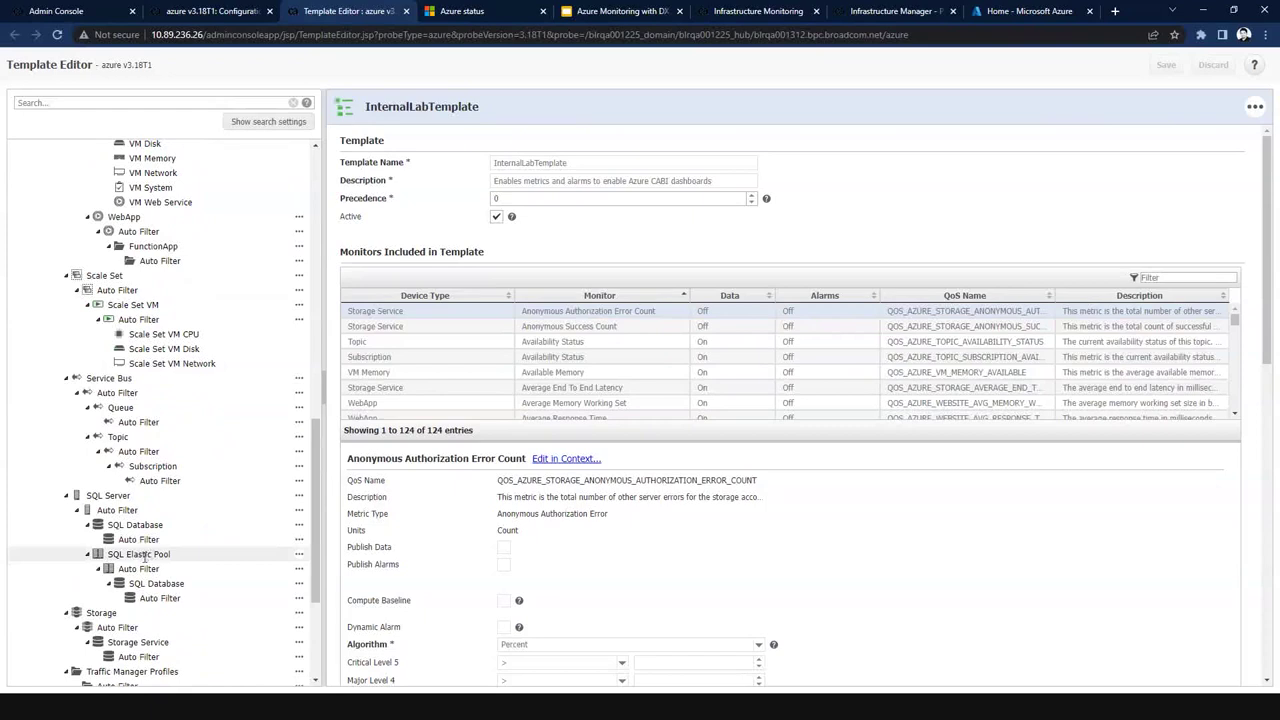
pyautogui.scroll(-3, 314, 553)
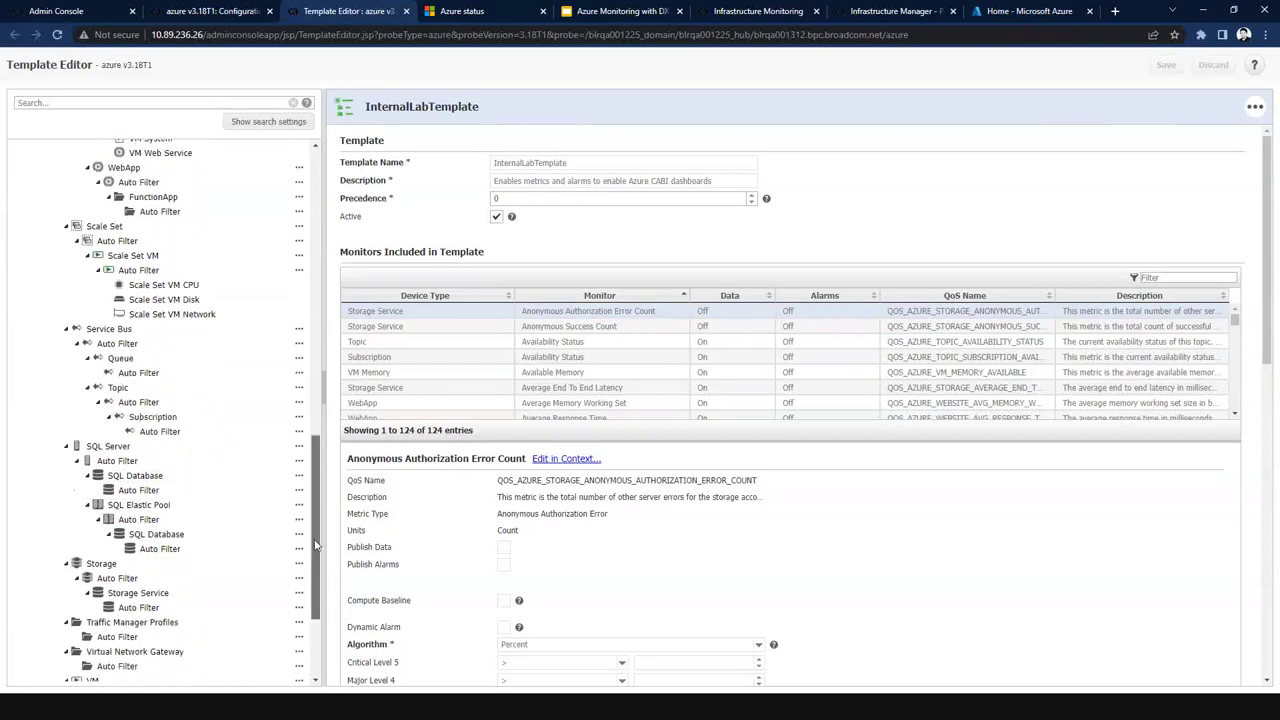
pyautogui.moveTo(314, 553); pyautogui.dragTo(307, 240)
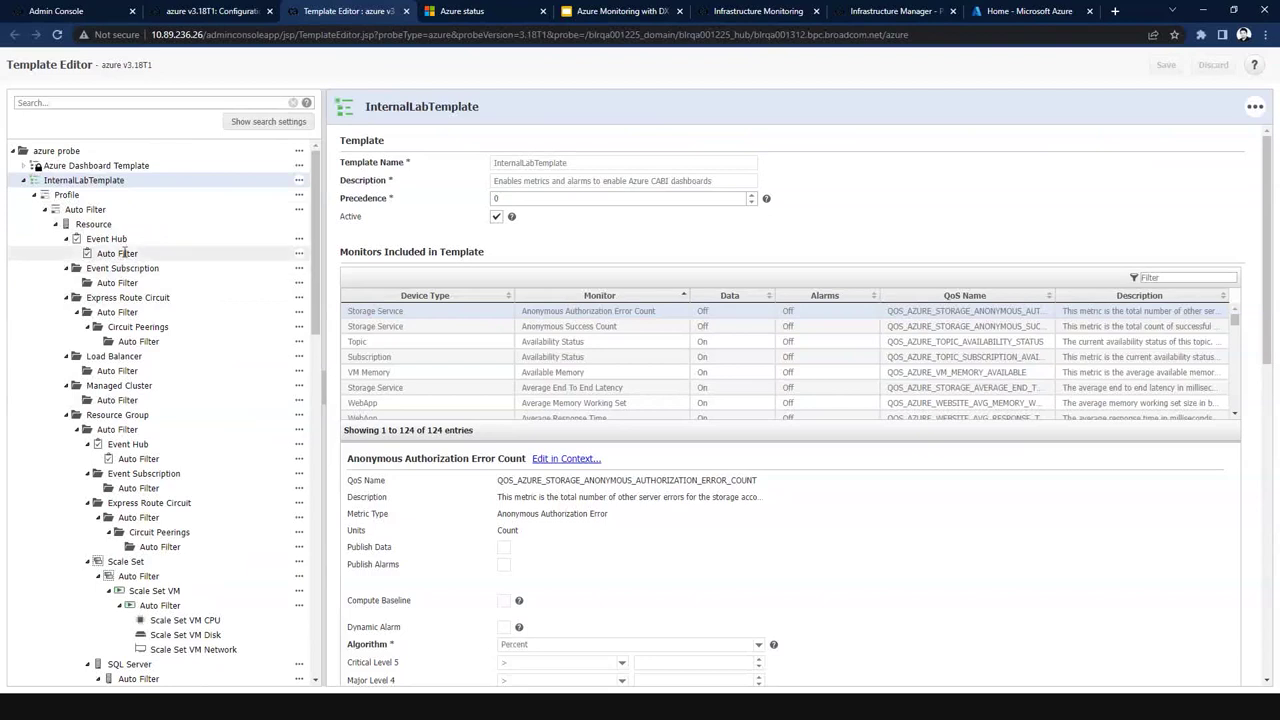
# Inspect the Event Hub auto filter's monitors and the alarm and threshold settings of its Failed Requests monitor.
pyautogui.click(124, 253)
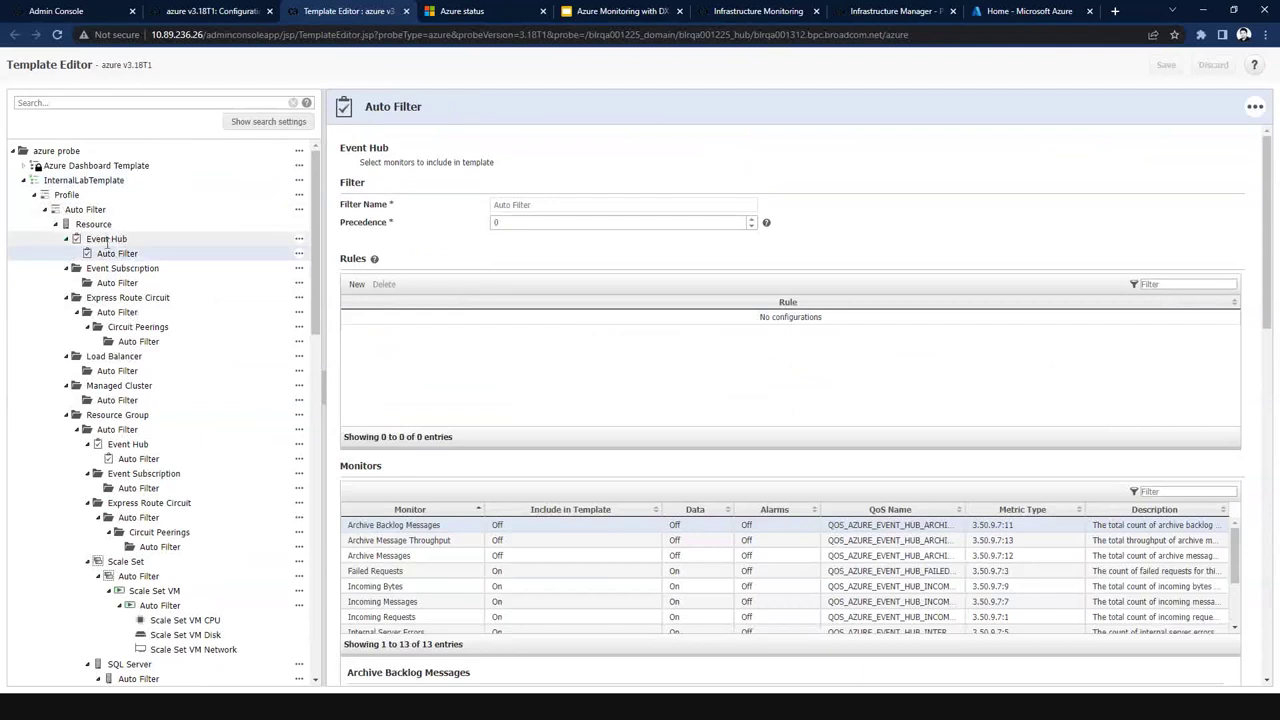
pyautogui.scroll(-2, 685, 285)
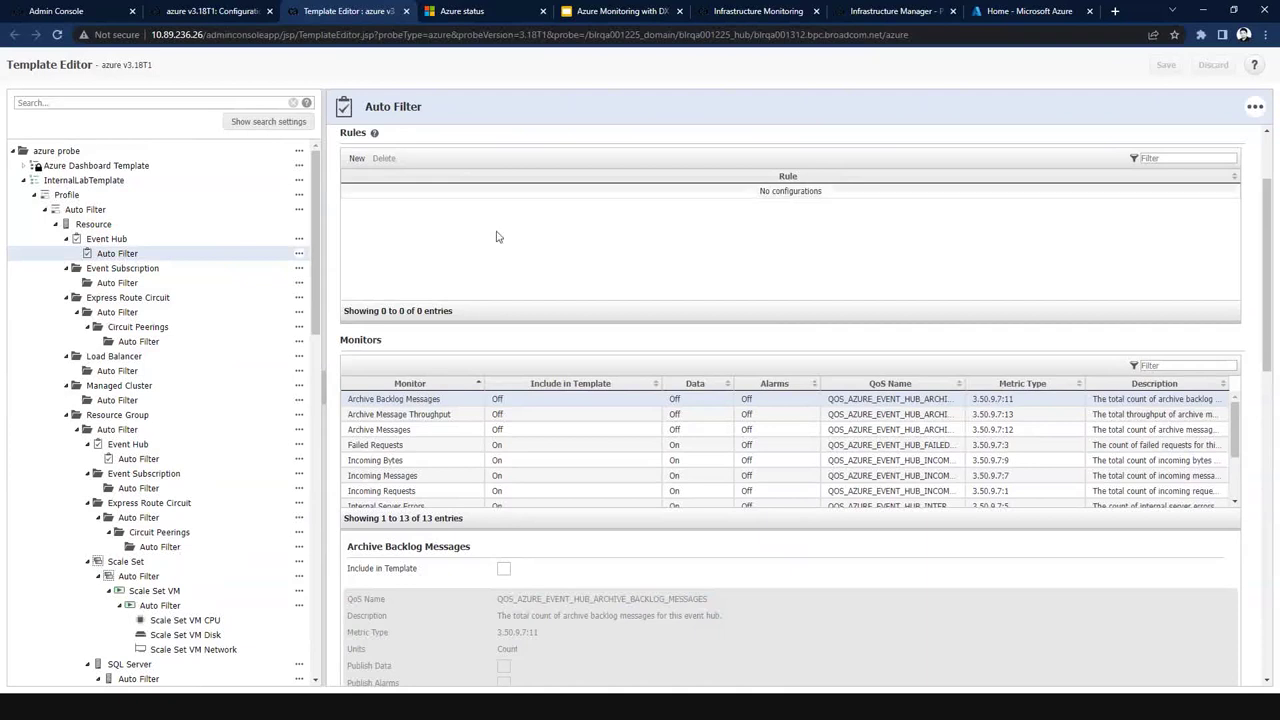
pyautogui.moveTo(1268, 355); pyautogui.dragTo(1268, 420)
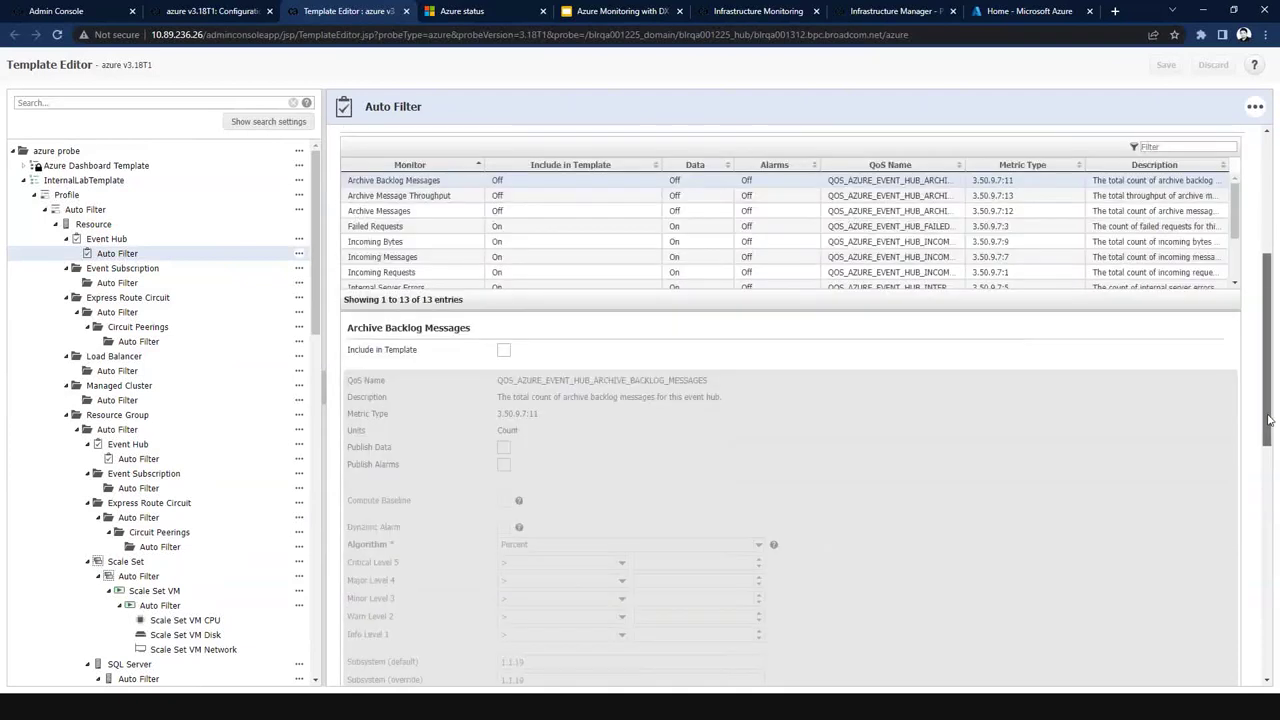
pyautogui.click(444, 227)
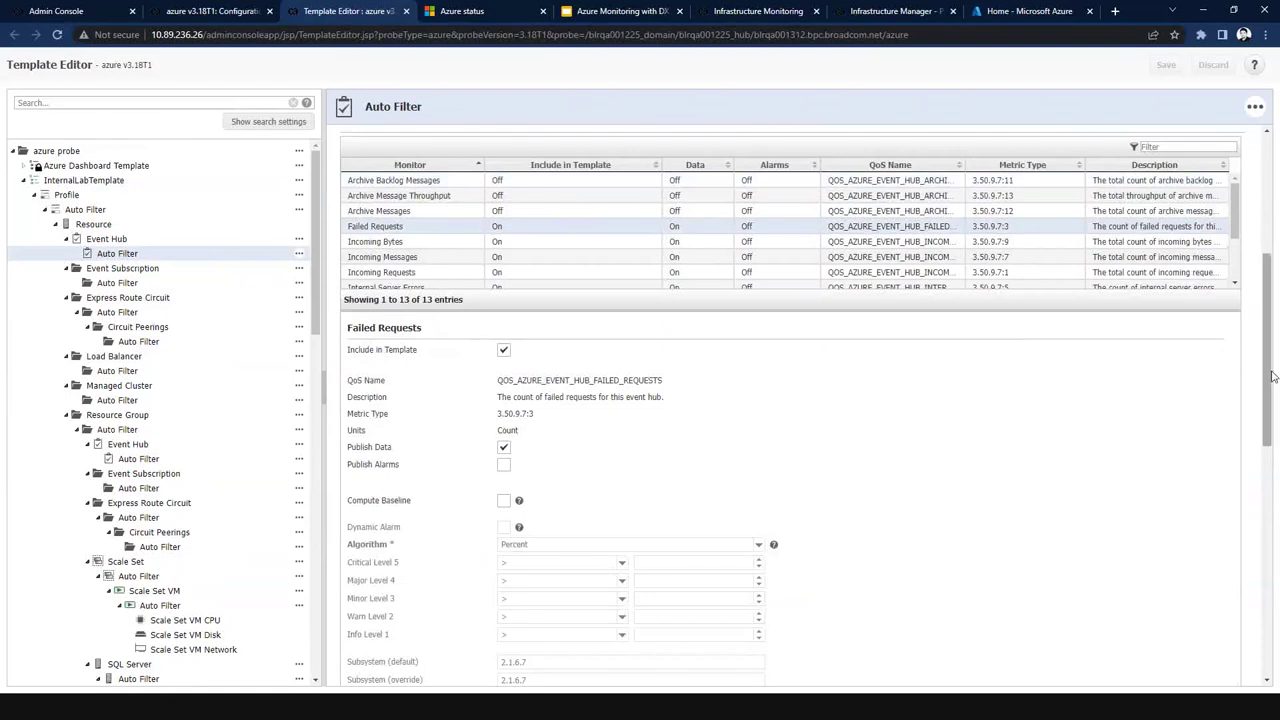
pyautogui.moveTo(1273, 376); pyautogui.dragTo(1275, 550)
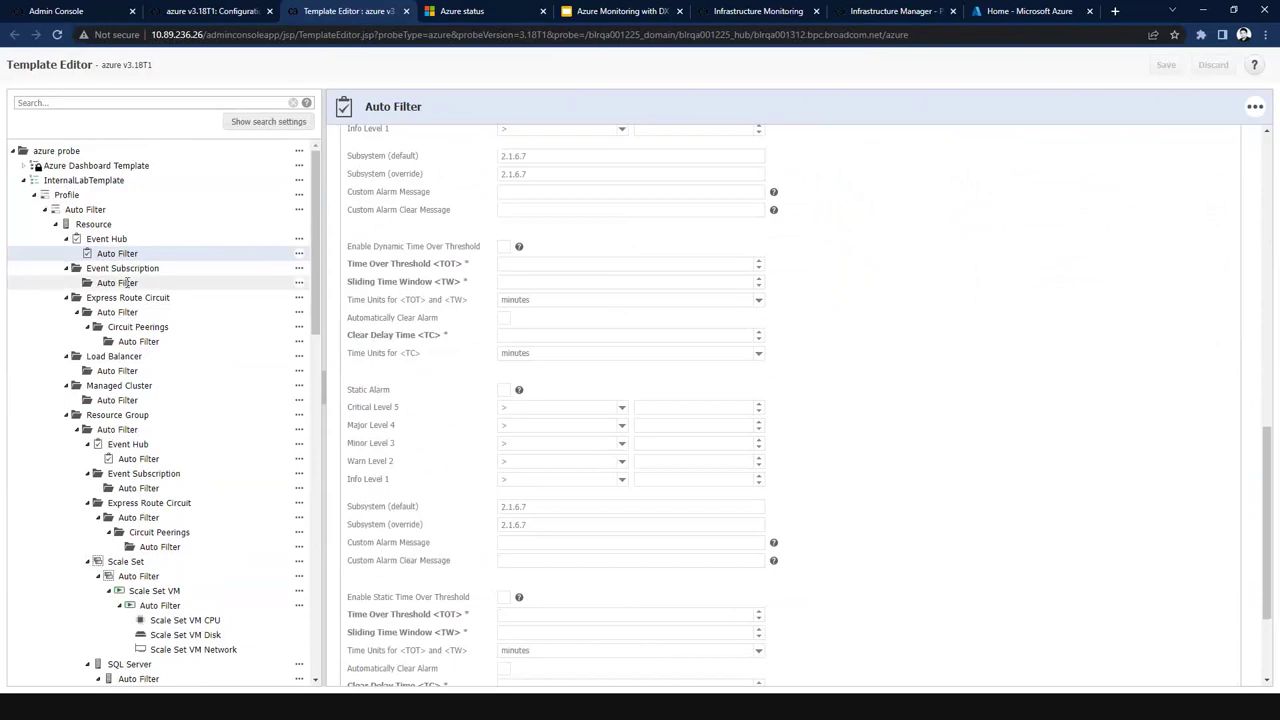
# View the monitors of the Event Subscription auto filter and of the top-level VM auto filter.
pyautogui.click(124, 283)
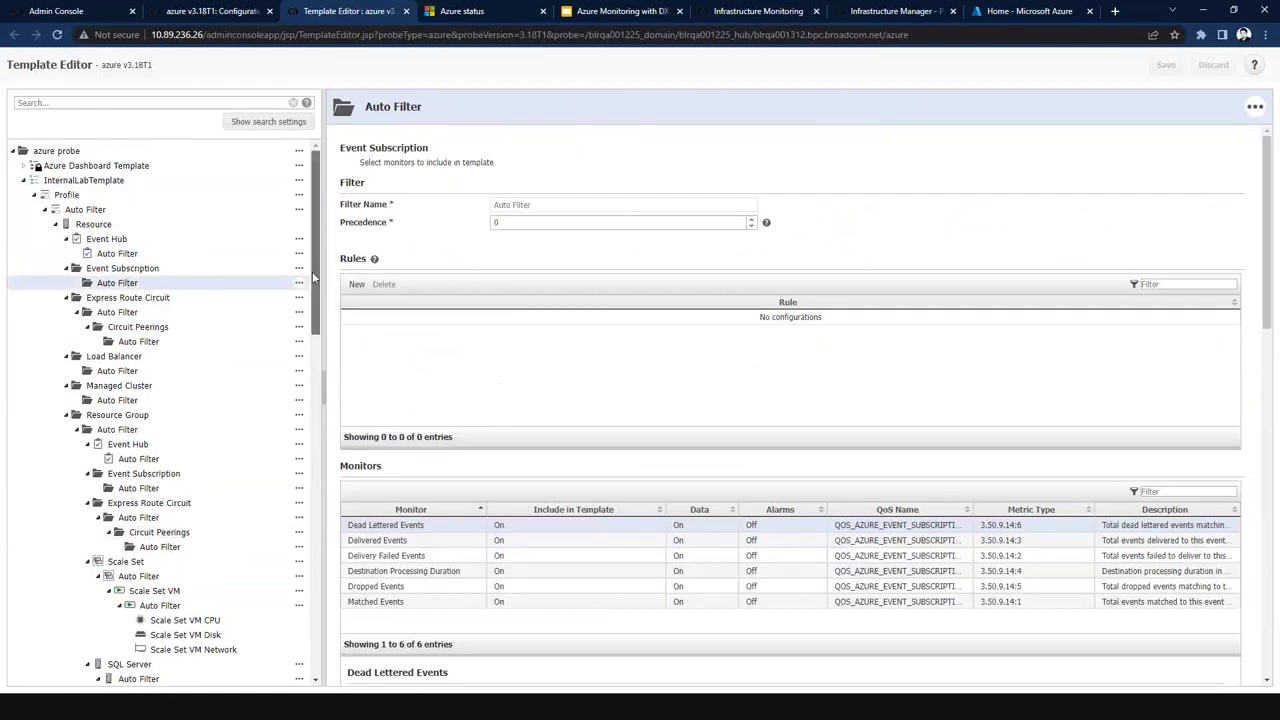
pyautogui.scroll(-2, 313, 277)
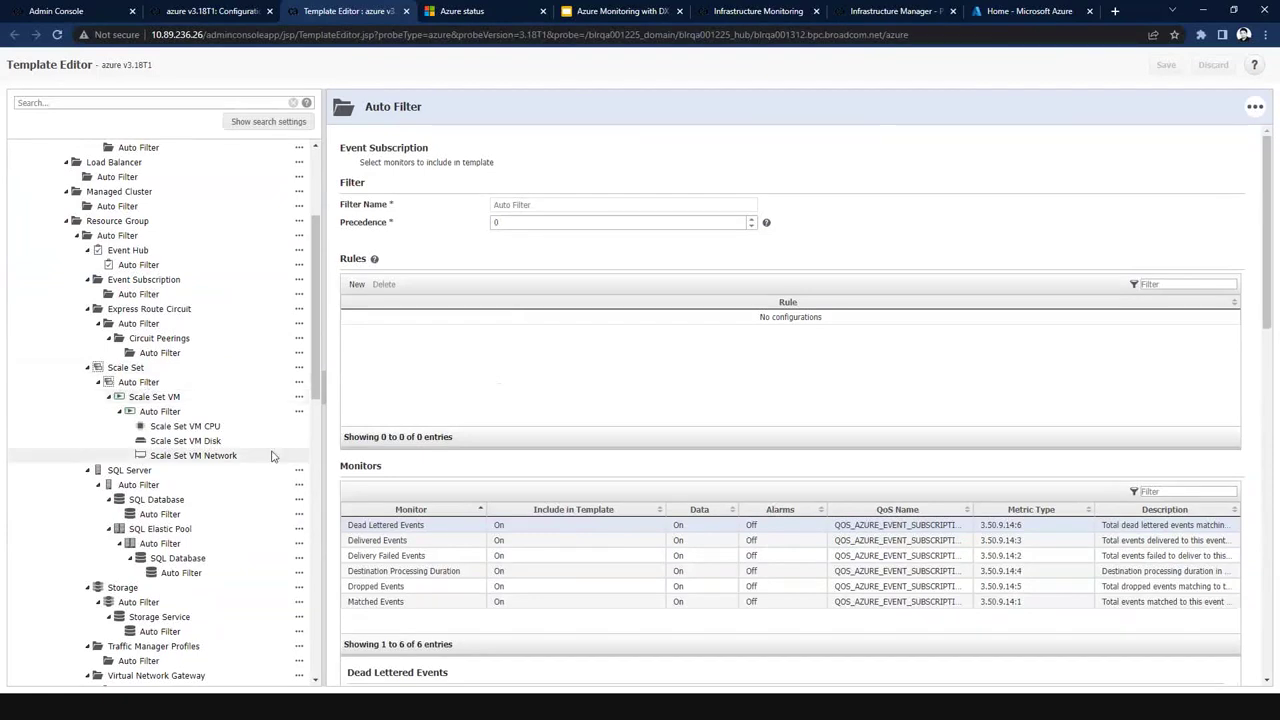
pyautogui.scroll(2, 316, 313)
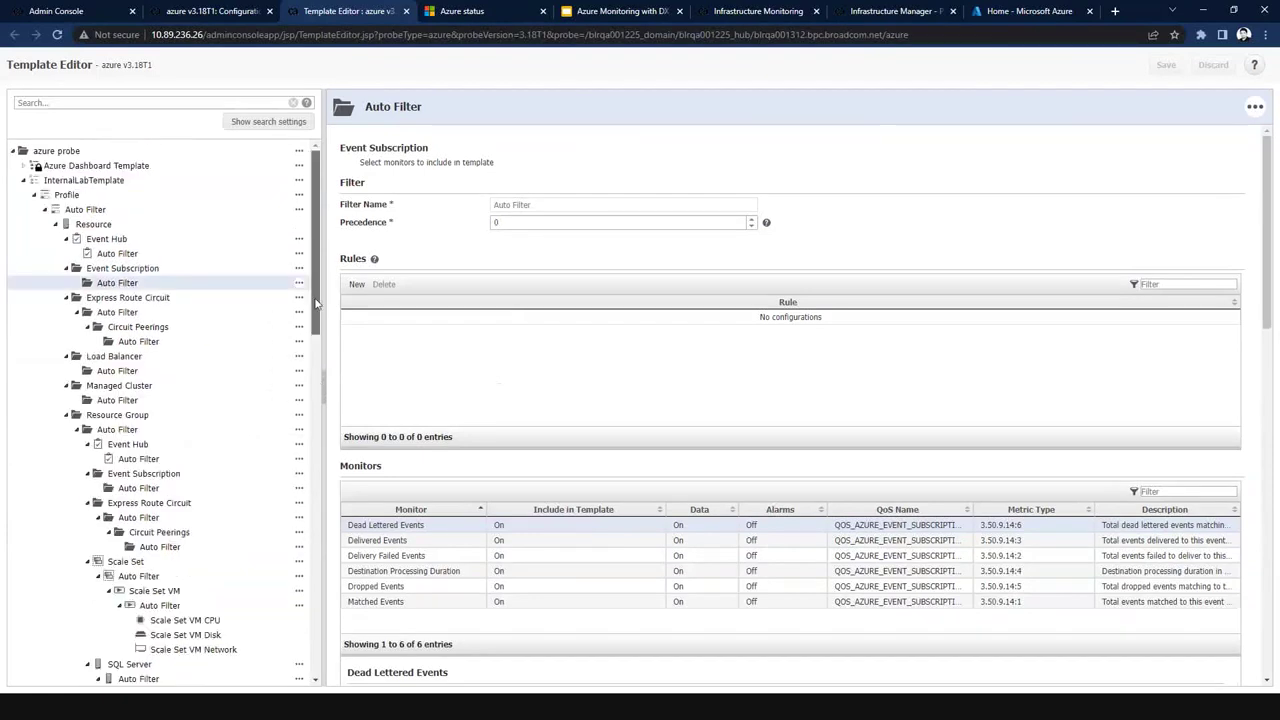
pyautogui.moveTo(316, 313); pyautogui.dragTo(306, 672)
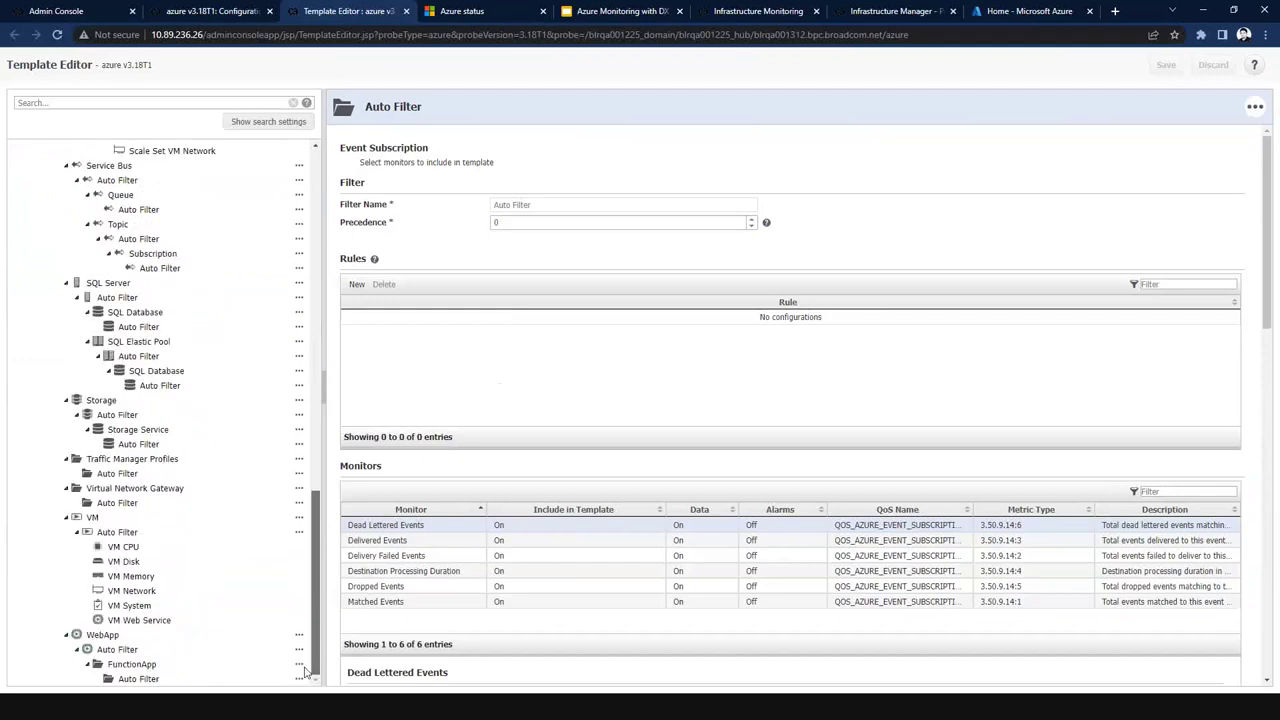
pyautogui.click(110, 531)
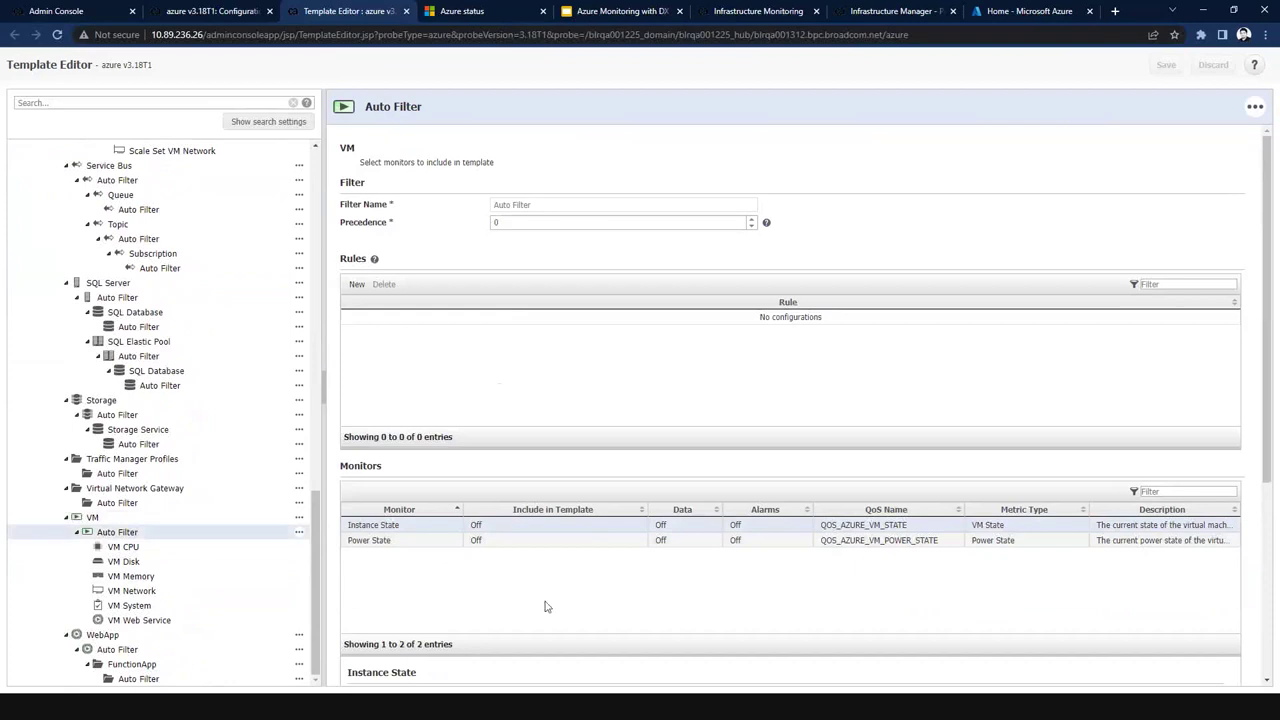
# Inspect the monitors of VM CPU and the Service Bus and Queue auto filters, as well as InternalLabTemplate's overall monitor list.
pyautogui.click(134, 546)
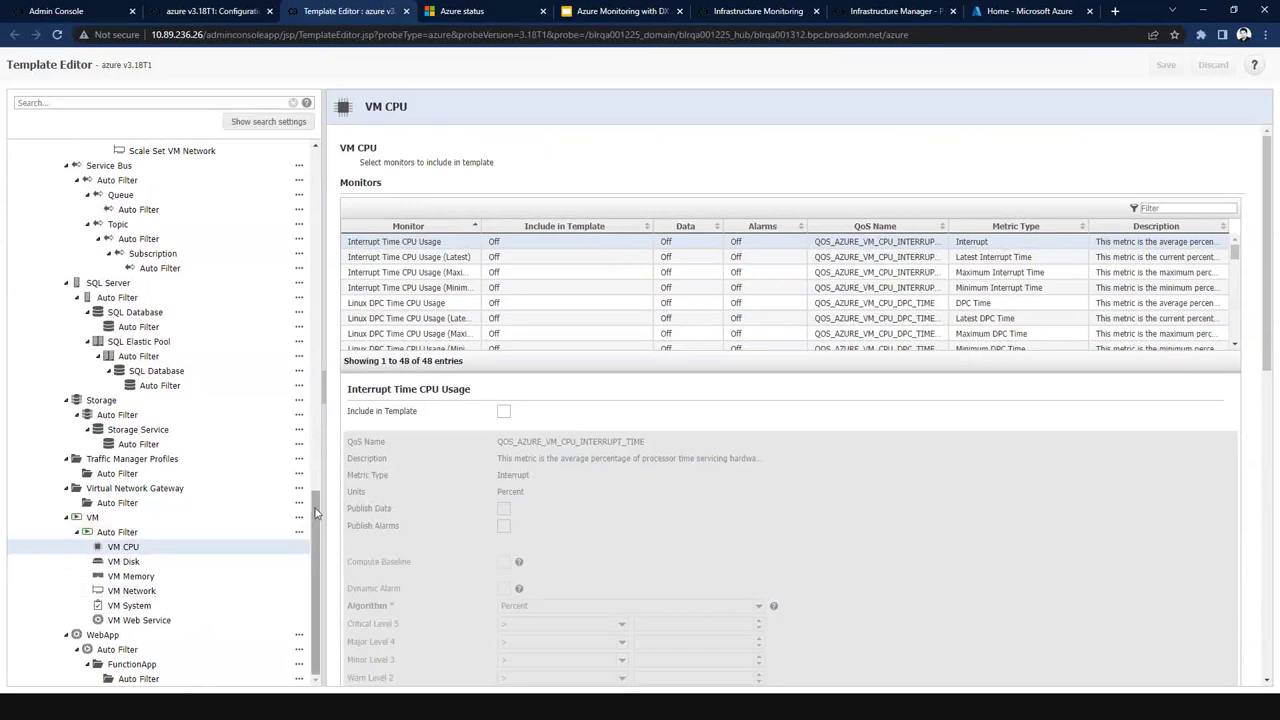
pyautogui.moveTo(315, 513); pyautogui.dragTo(313, 429)
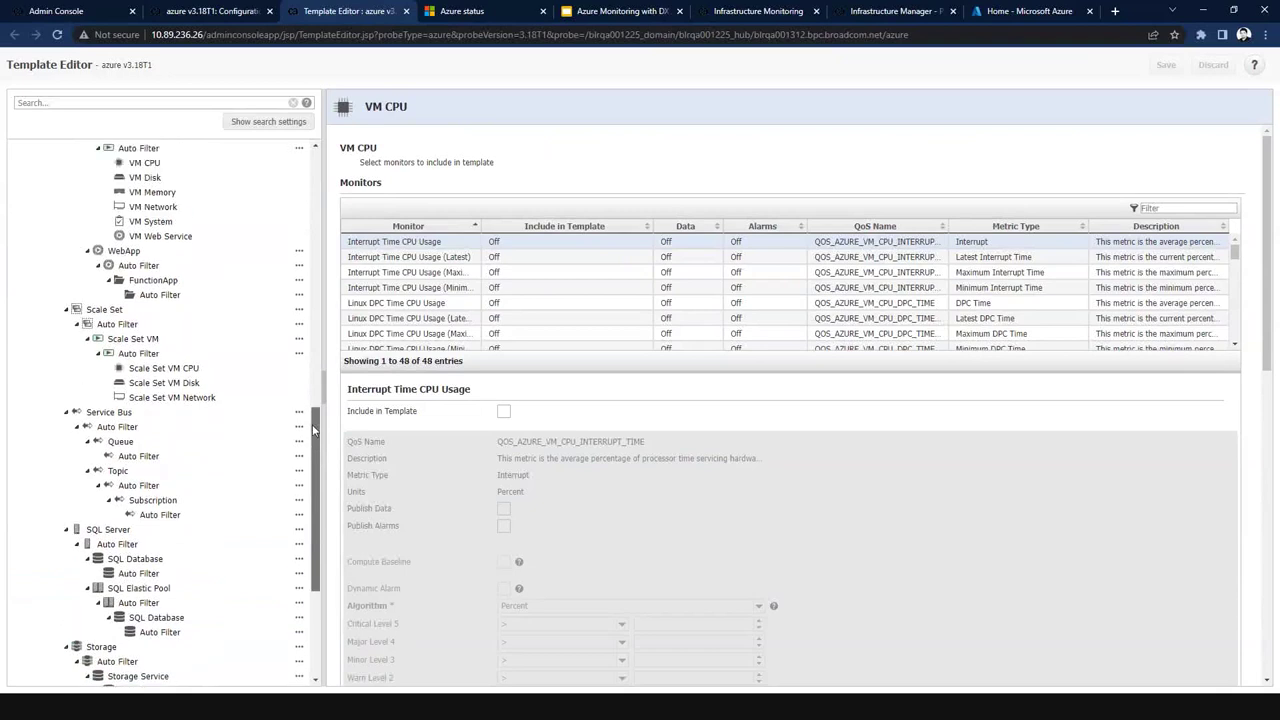
pyautogui.click(112, 426)
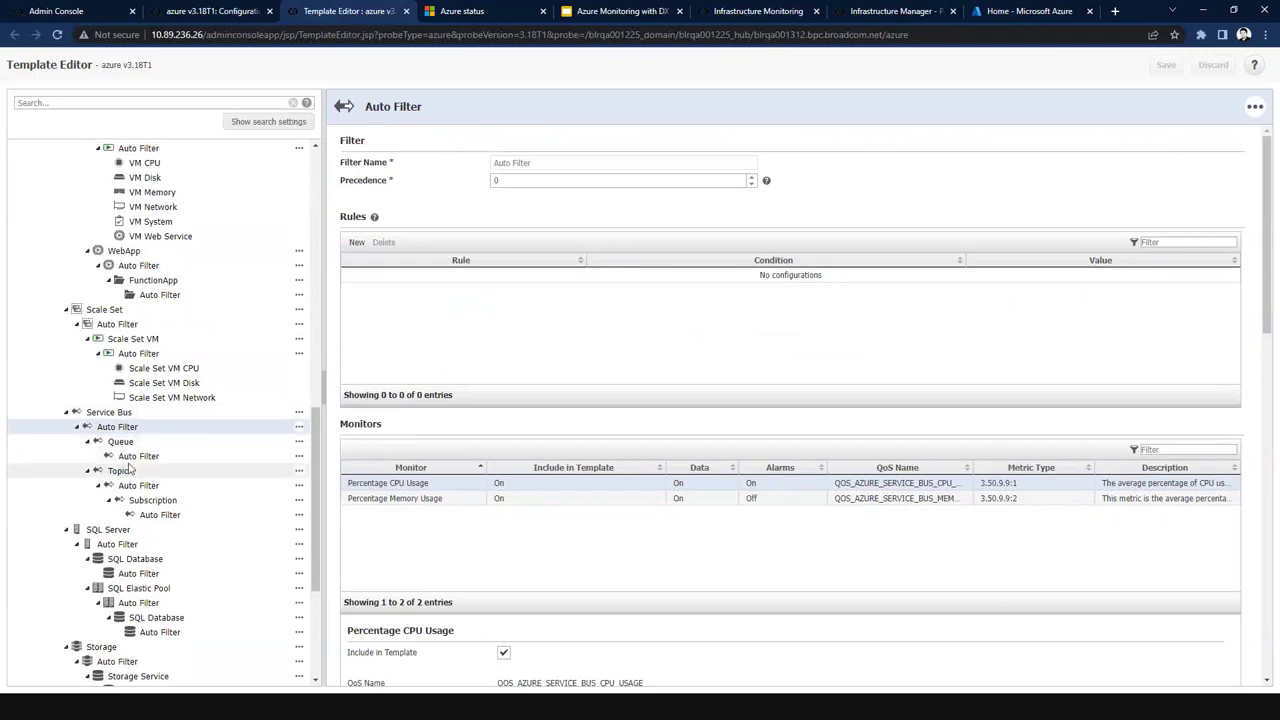
pyautogui.click(133, 456)
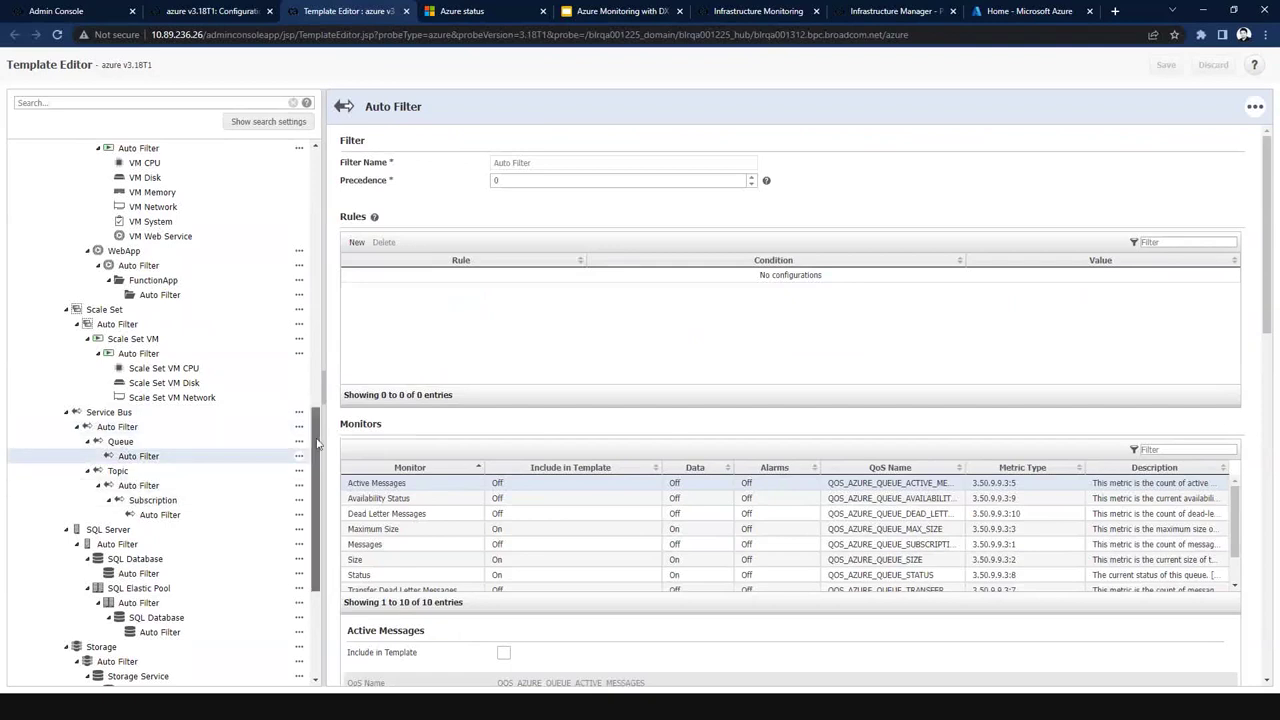
pyautogui.scroll(10, 200, 350)
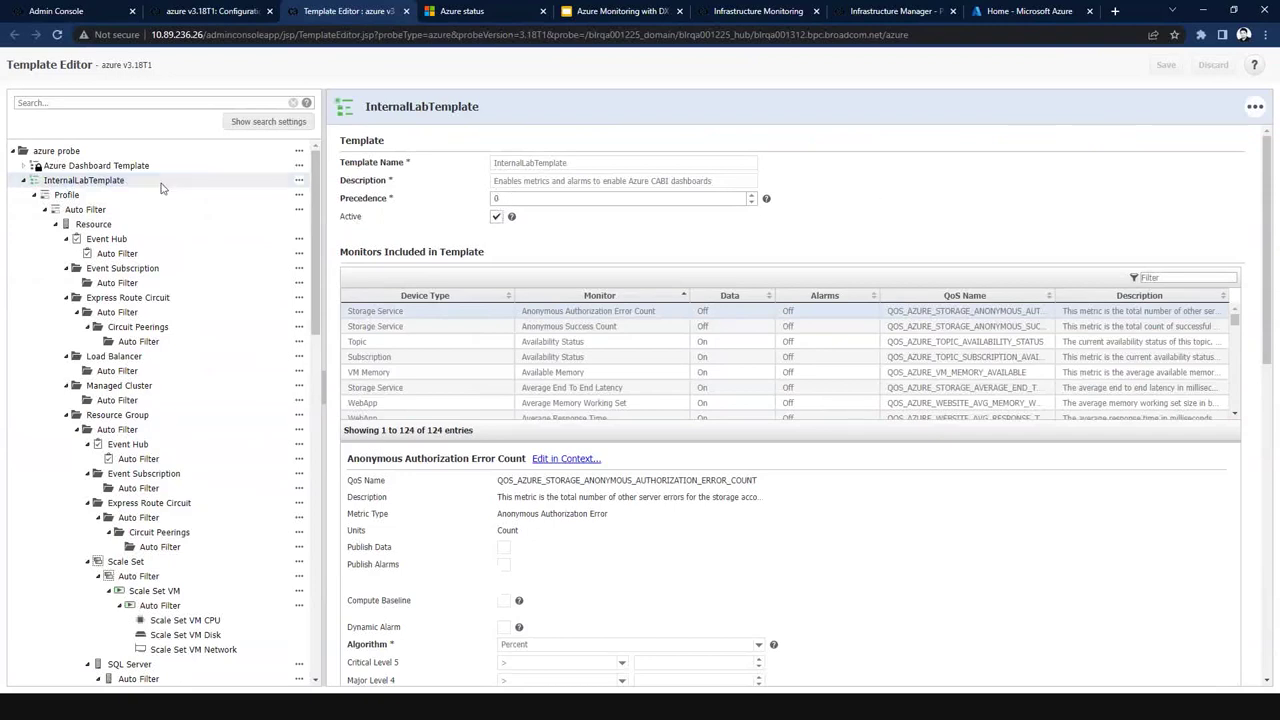
pyautogui.click(59, 181)
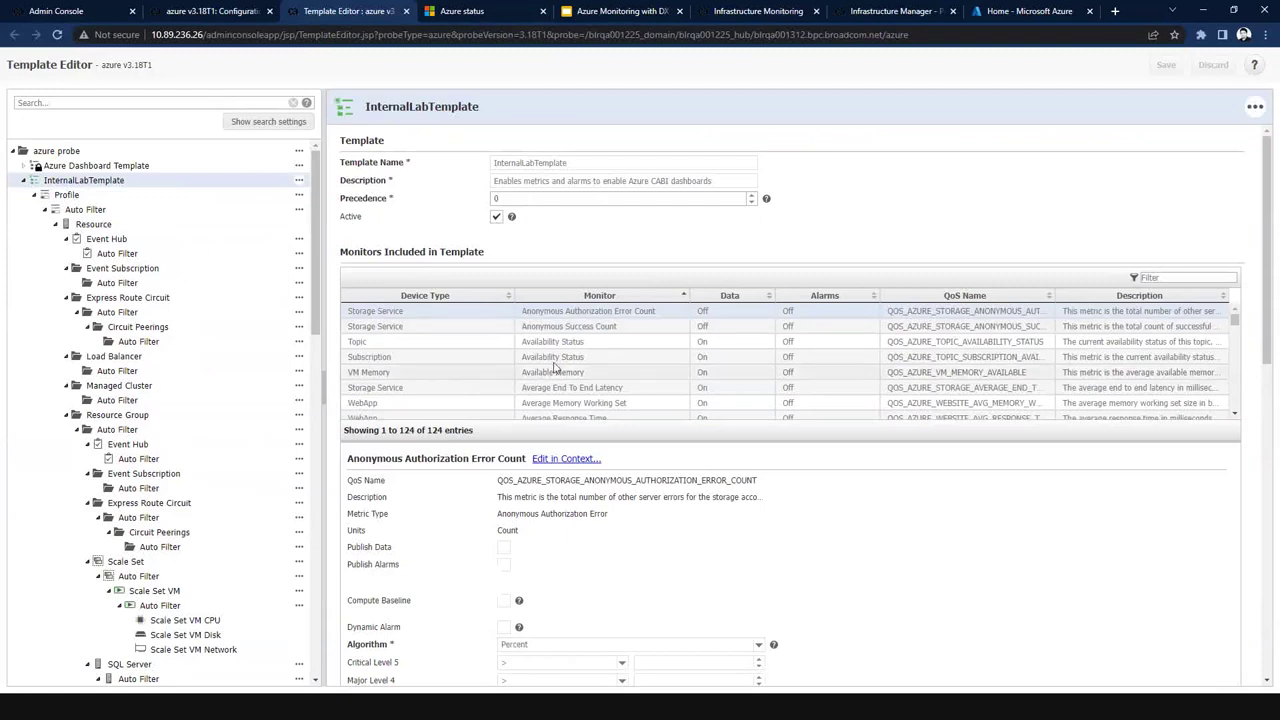
# Review the AzureInternalLab profile setup in the probe configuration and expand its discovered resource node.
pyautogui.click(207, 10)
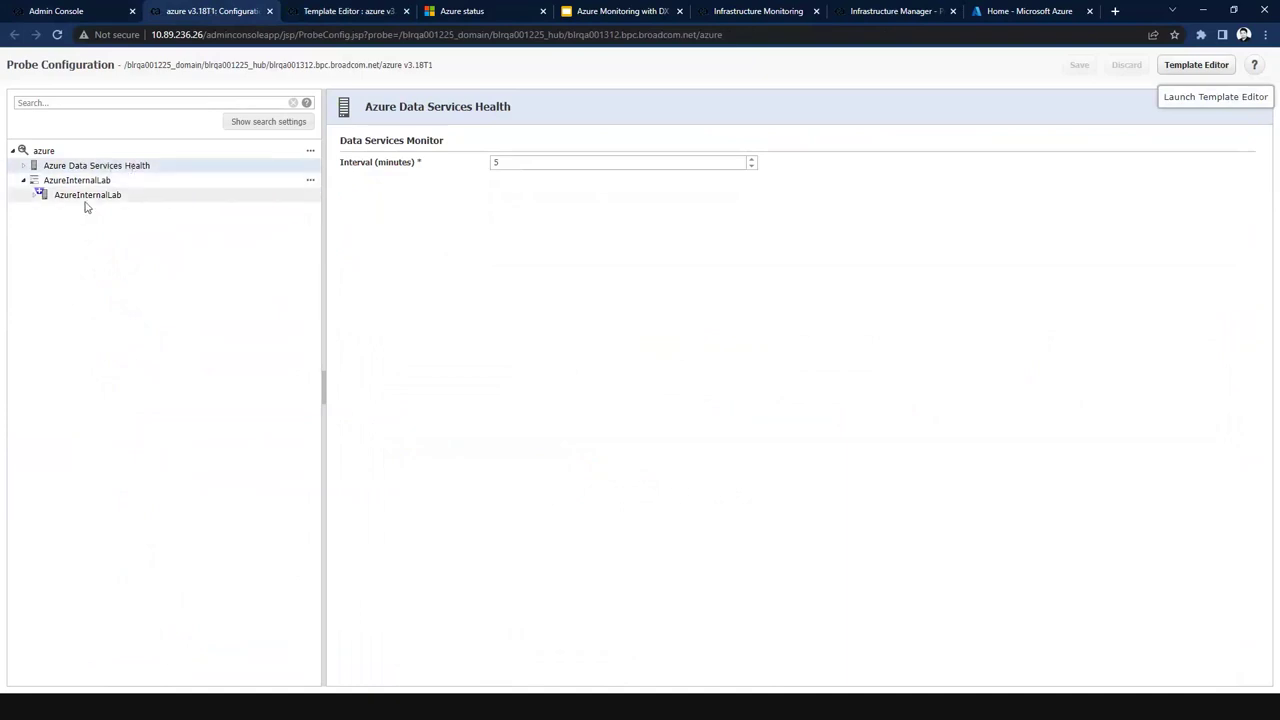
pyautogui.click(86, 184)
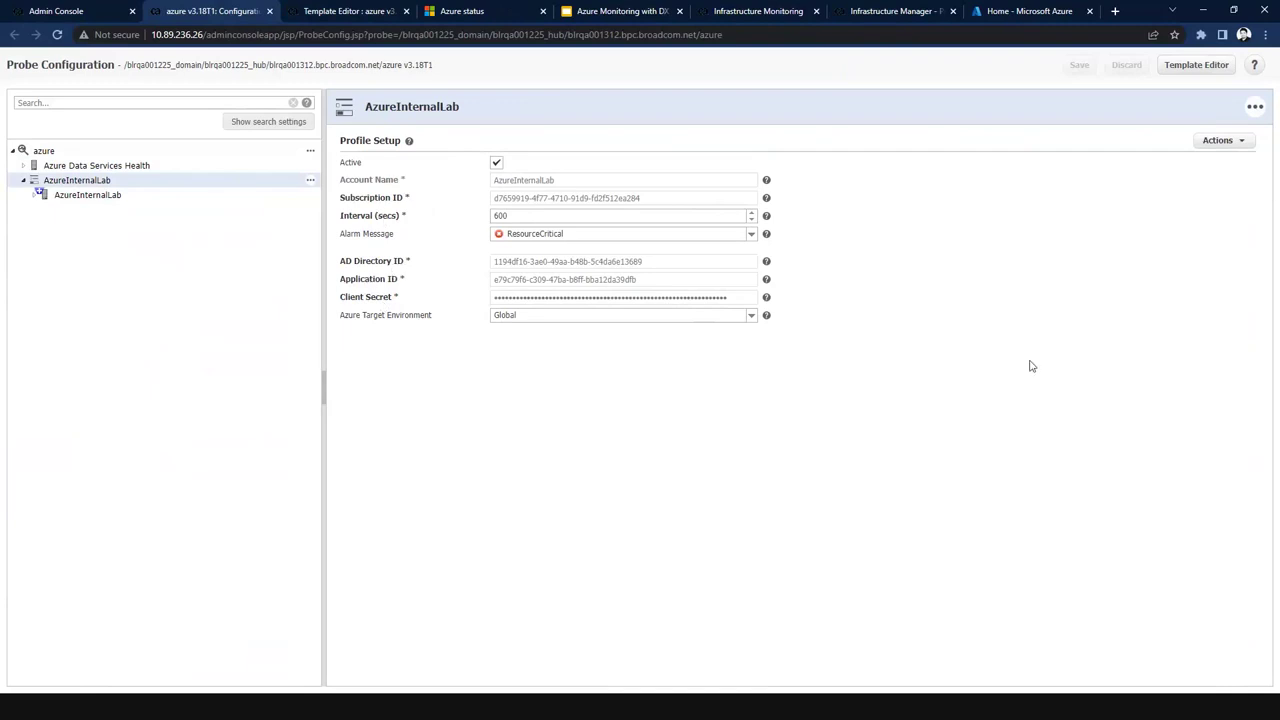
pyautogui.click(35, 200)
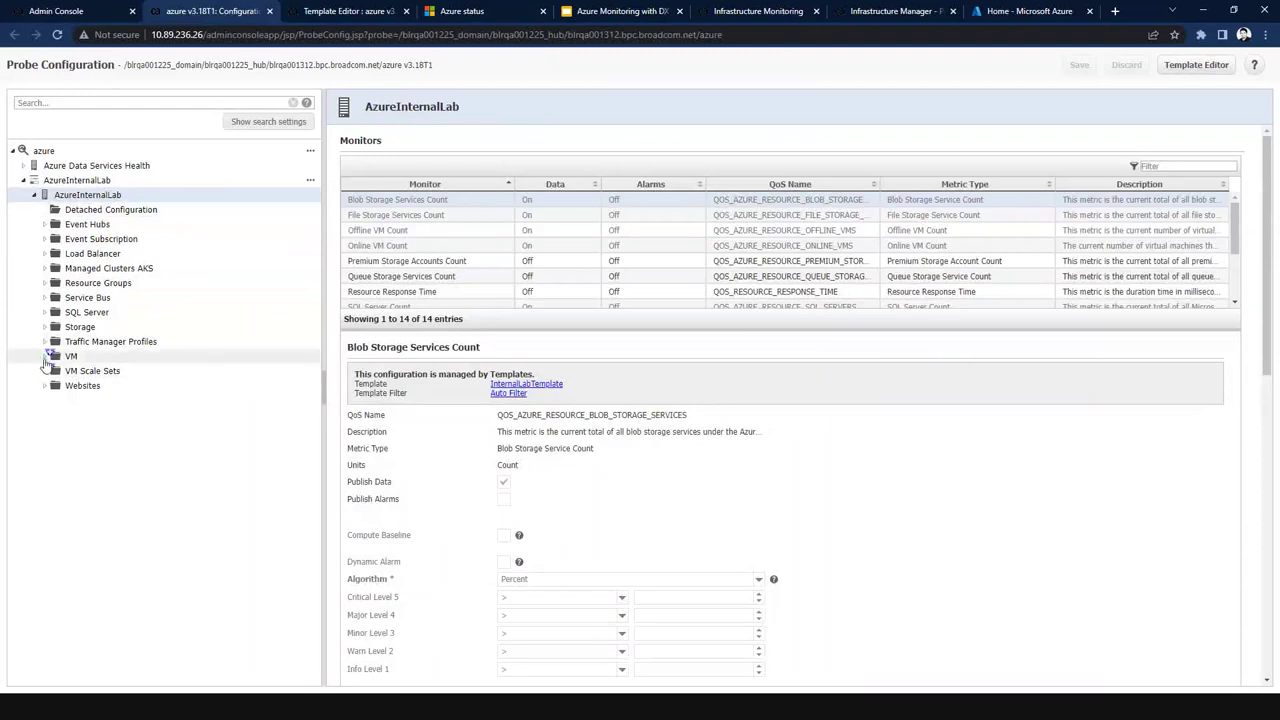
# Expand the Service Bus and SQL Server folders under AzureInternalLab to view their discovered resources.
pyautogui.click(50, 299)
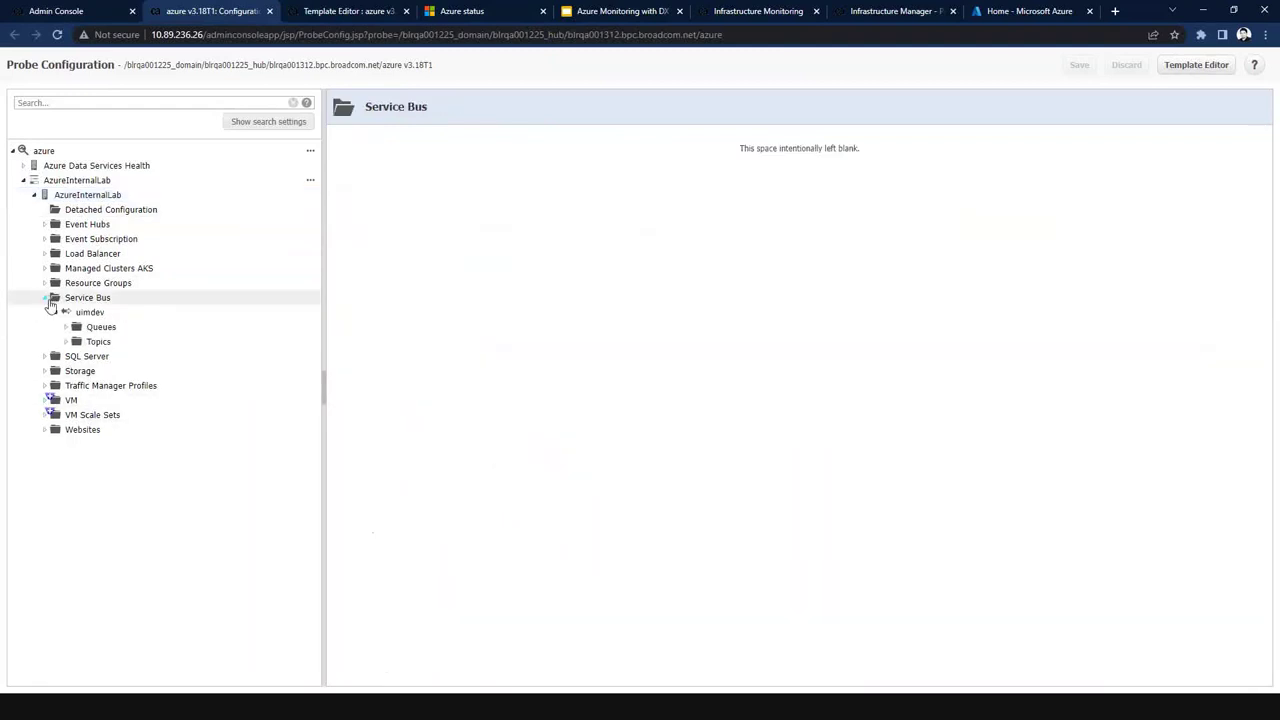
pyautogui.click(46, 358)
pyautogui.click(52, 357)
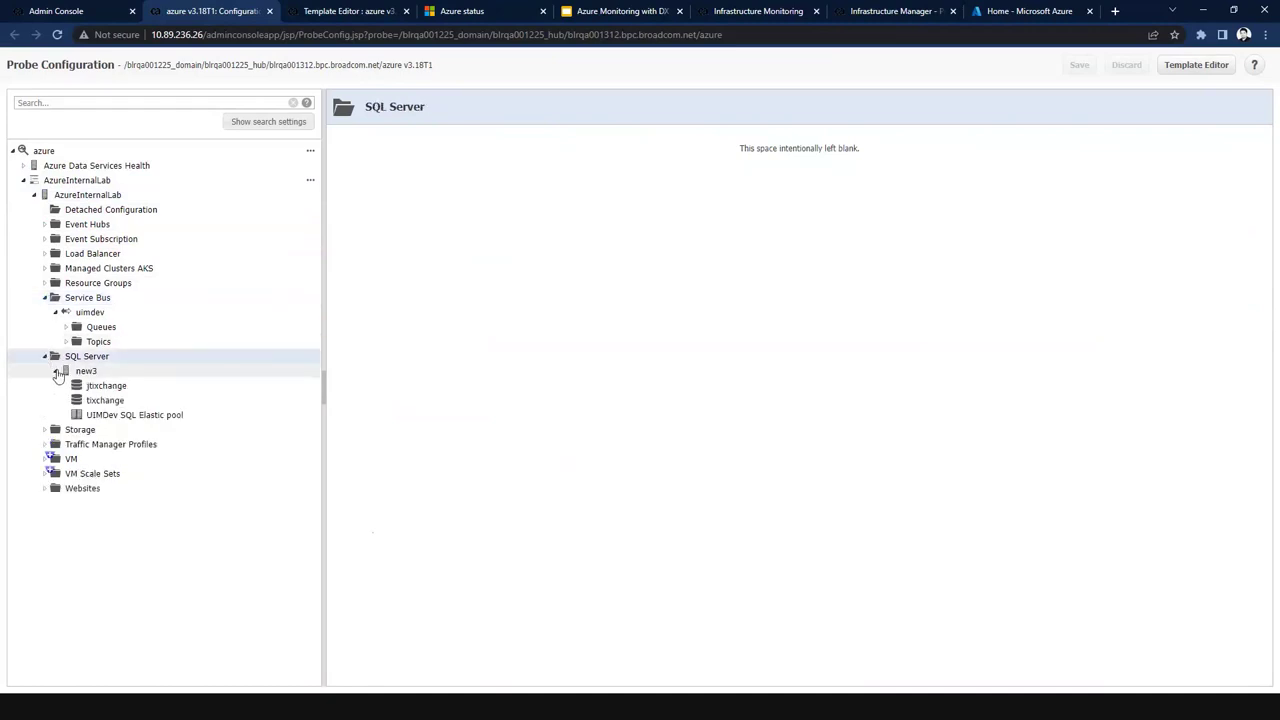
# Expand the VM folder and view the monitors of the ADDC-0 and aks-agentpool-74448882-0 virtual machines.
pyautogui.click(49, 460)
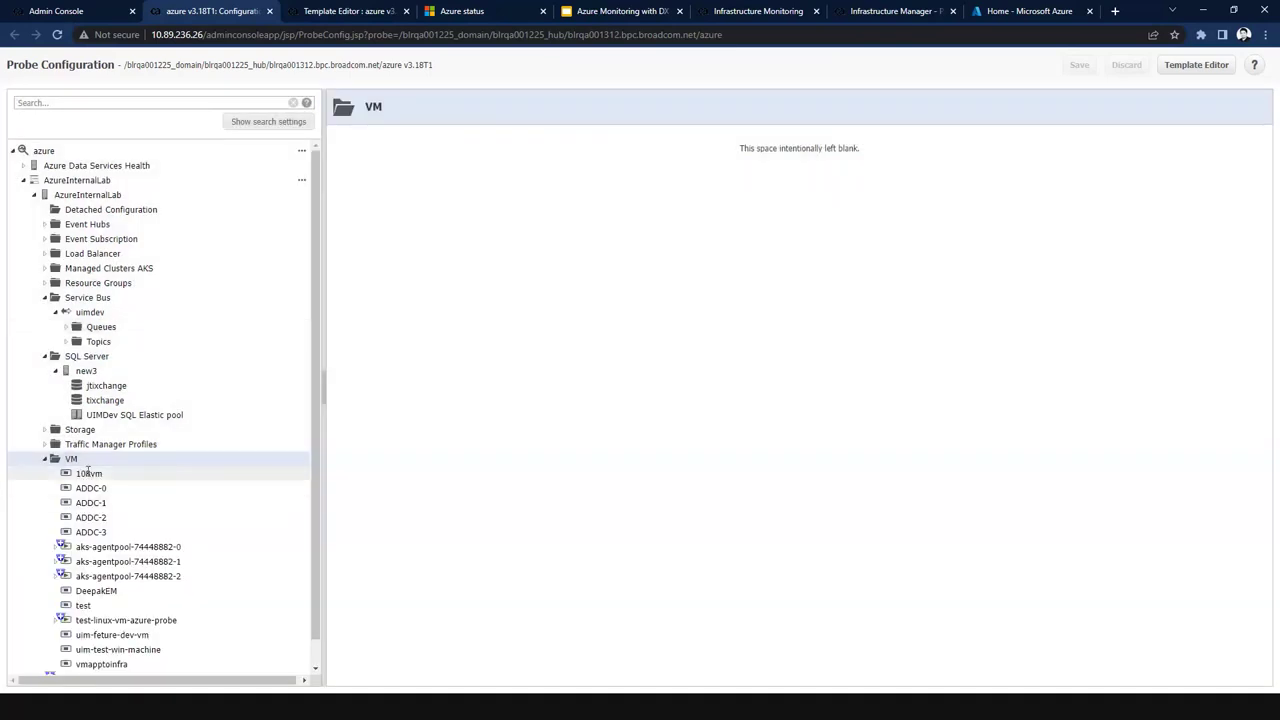
pyautogui.click(91, 488)
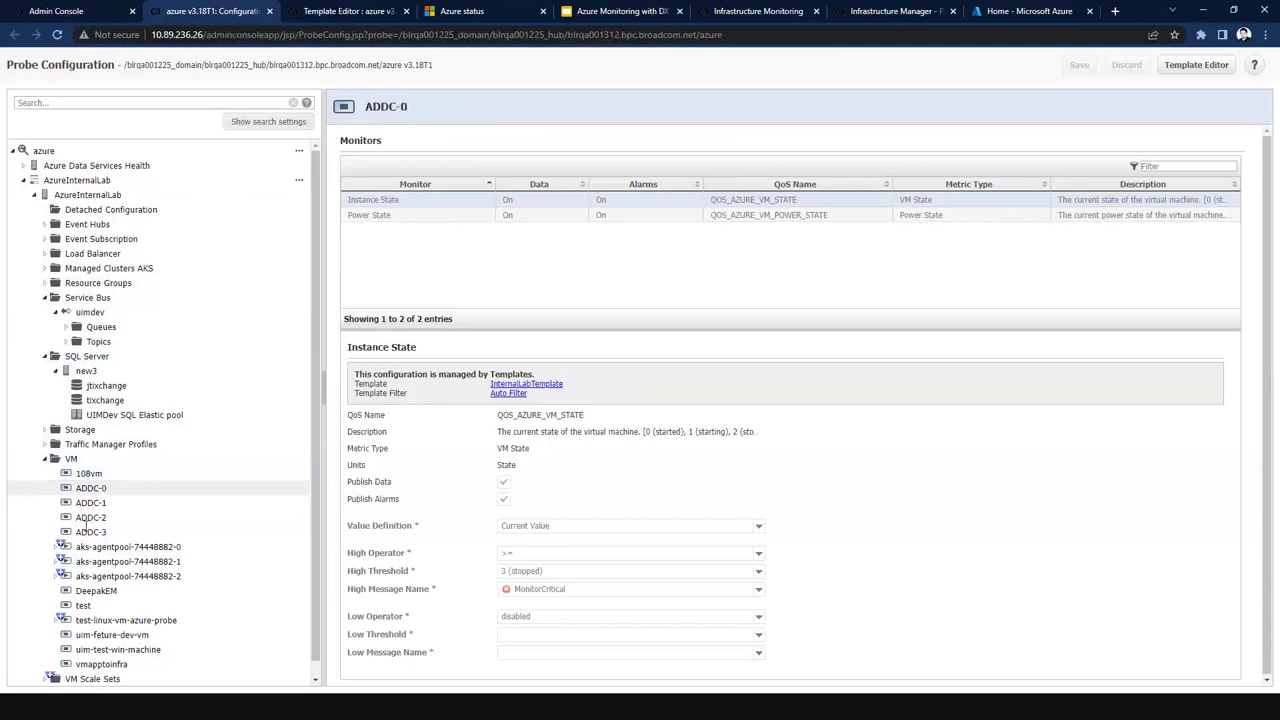
pyautogui.click(78, 549)
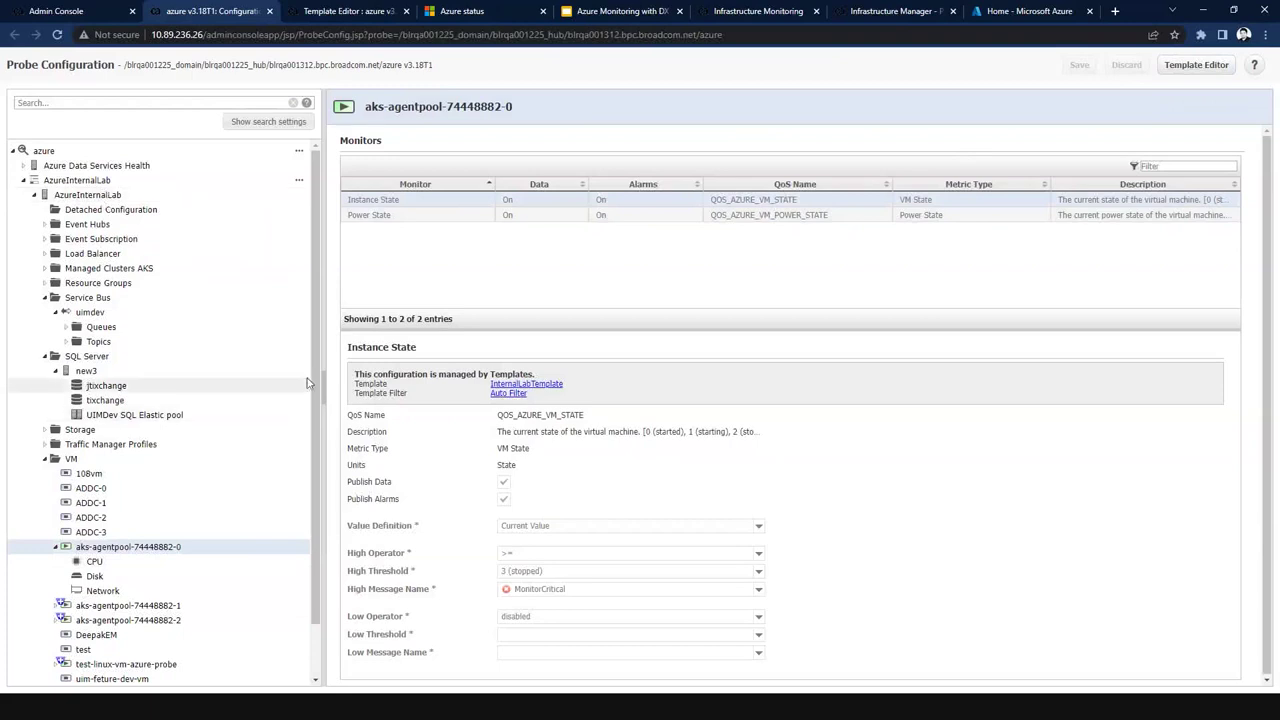
pyautogui.moveTo(318, 378); pyautogui.dragTo(318, 431)
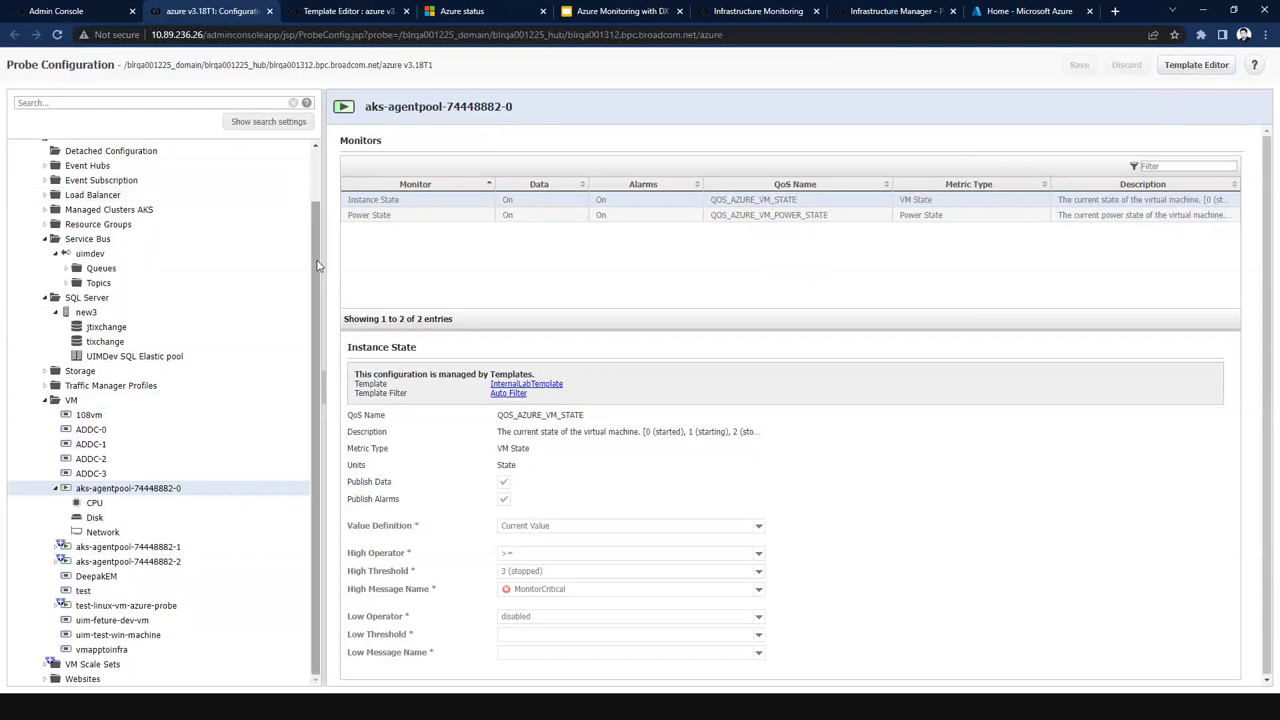
pyautogui.scroll(2, 317, 266)
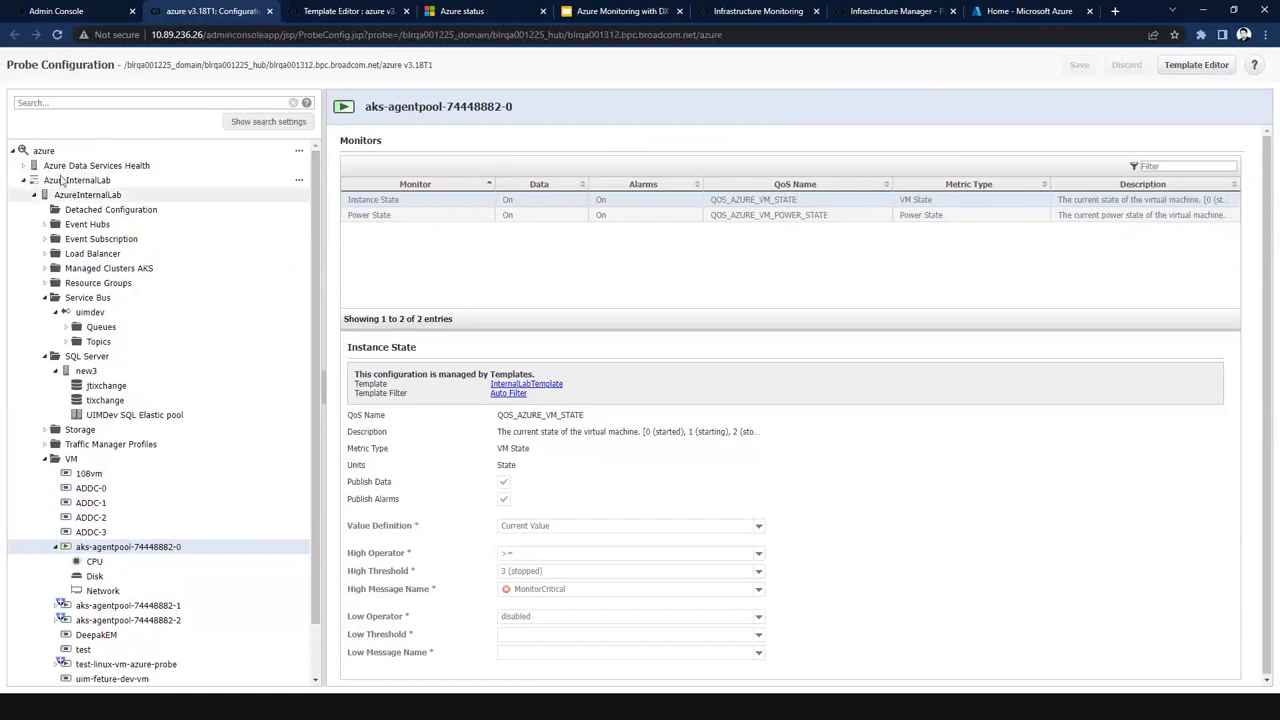
# Try the Forwarding Azure Alerts option in the azure probe's main settings and switch it back off.
pyautogui.click(43, 150)
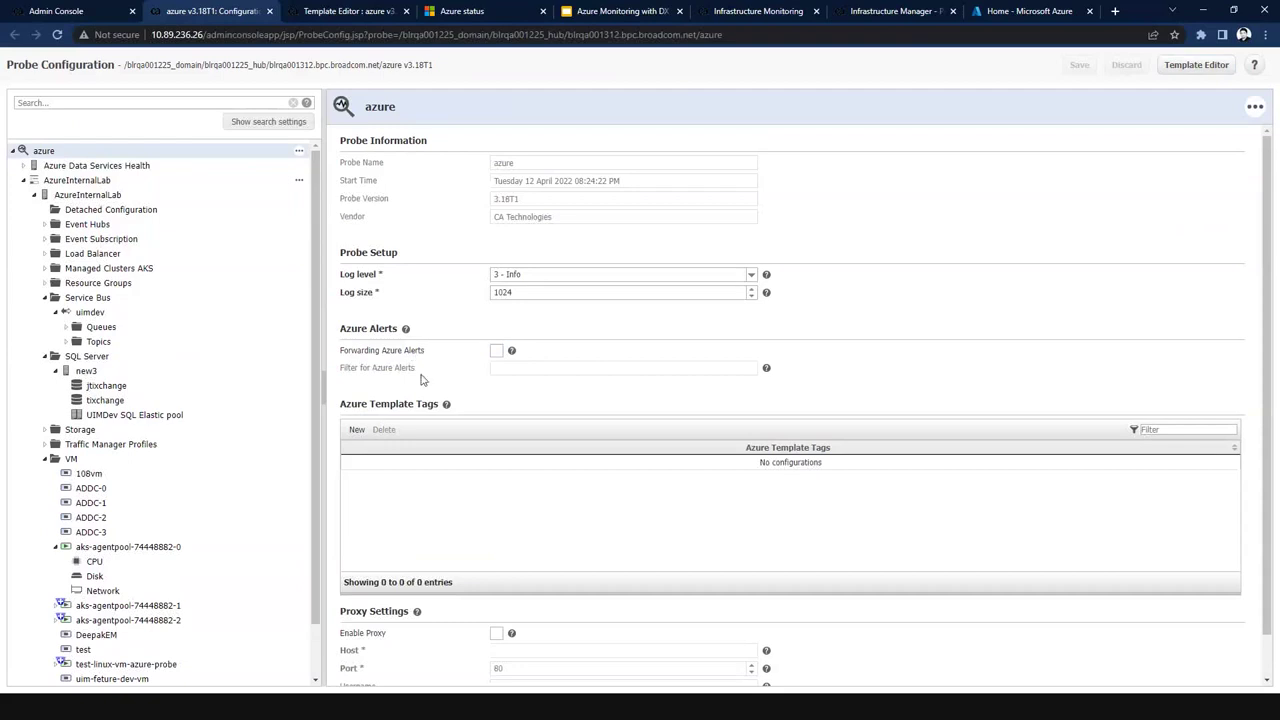
pyautogui.click(496, 351)
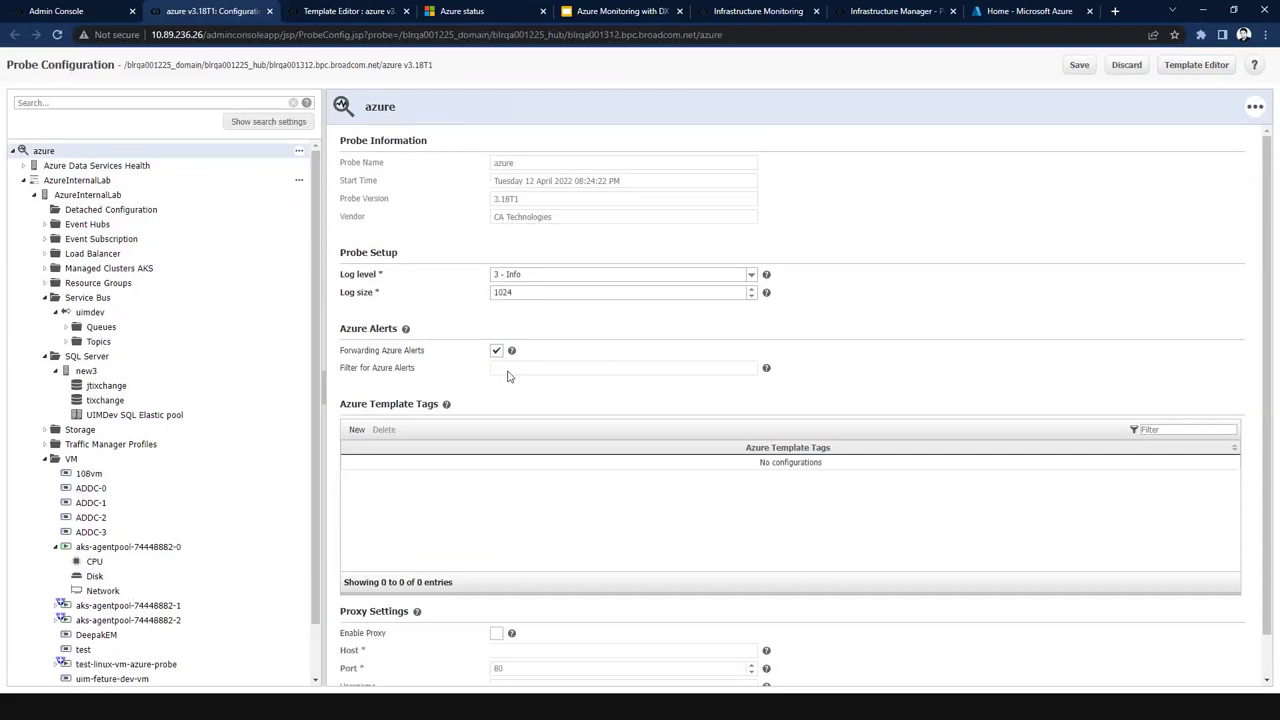
pyautogui.click(496, 352)
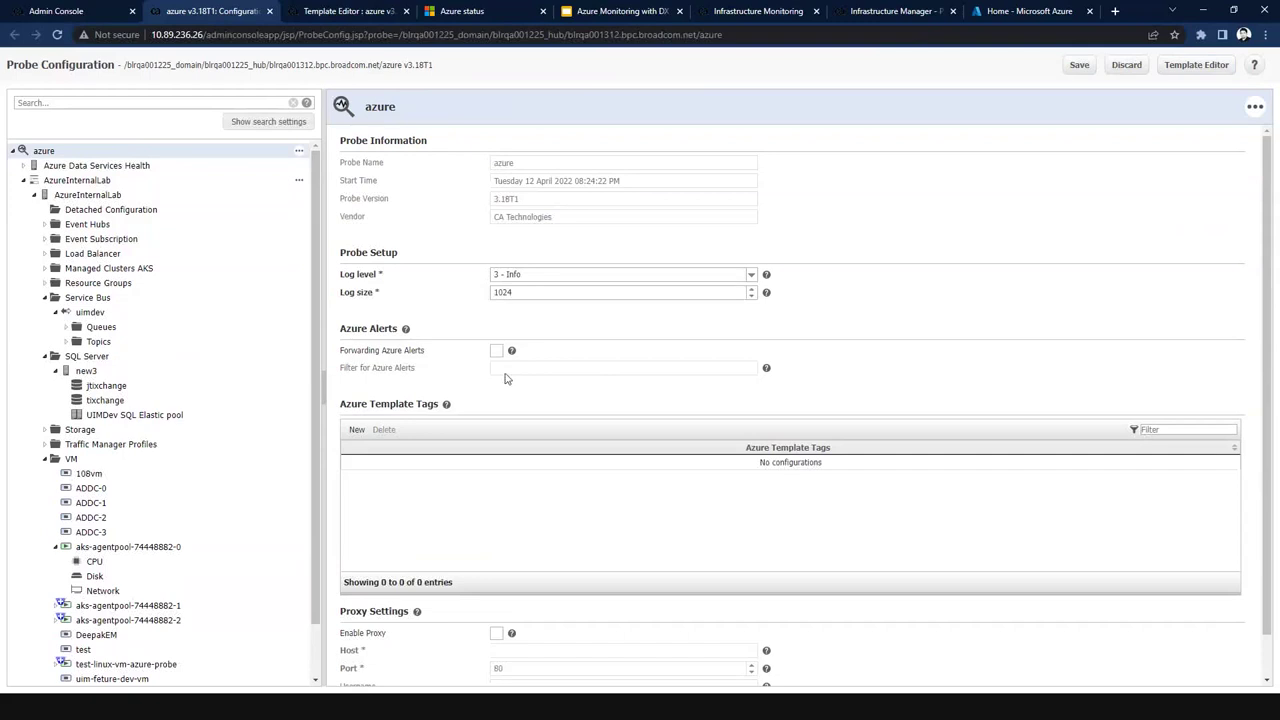
# View the Detached Configuration folder and look over the resource tree of AzureInternalLab.
pyautogui.click(88, 209)
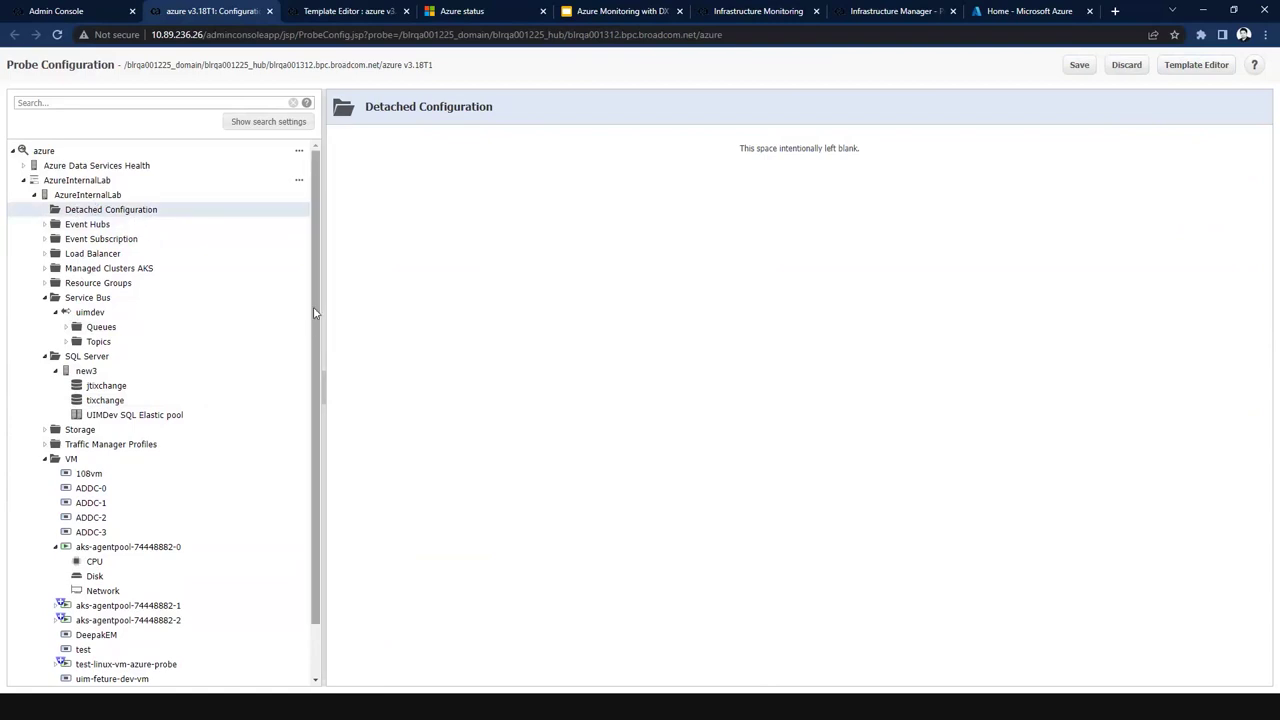
pyautogui.scroll(-1, 318, 396)
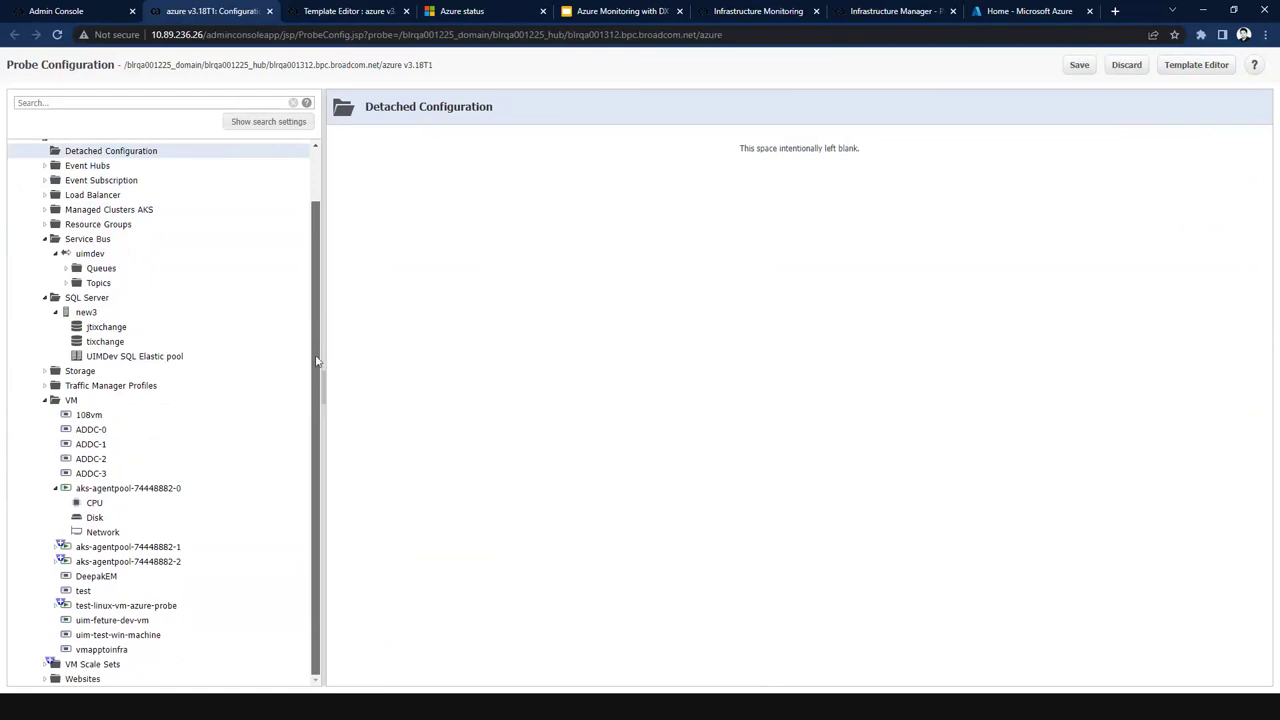
pyautogui.scroll(1, 312, 292)
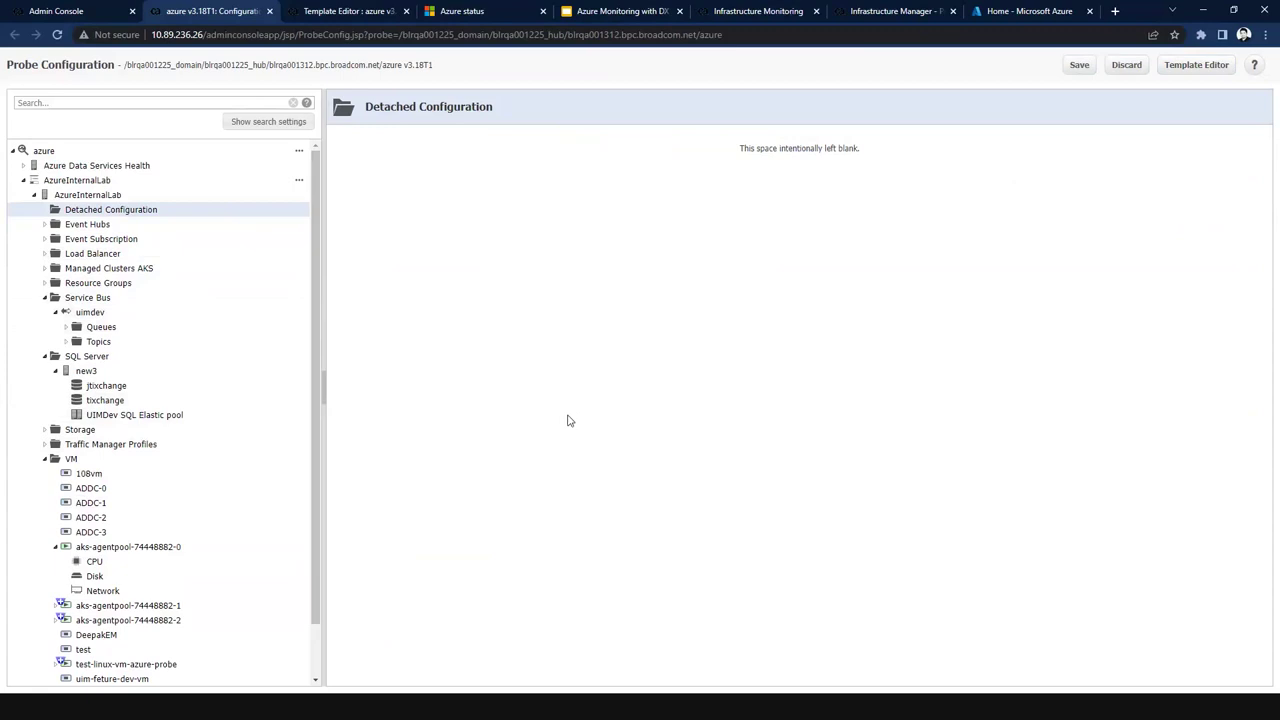
# Switch to the Operator Console and filter the inventory to devices monitored by azure only.
pyautogui.click(770, 14)
pyautogui.moveTo(8, 272)
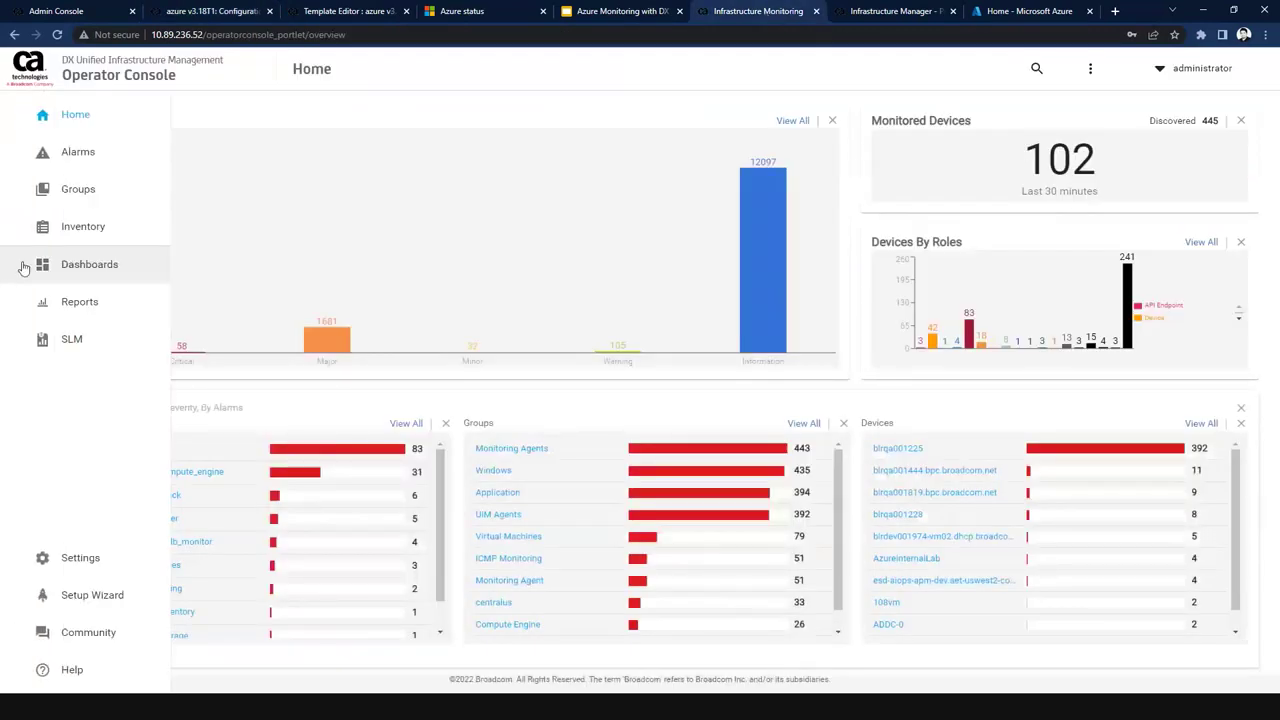
pyautogui.click(70, 226)
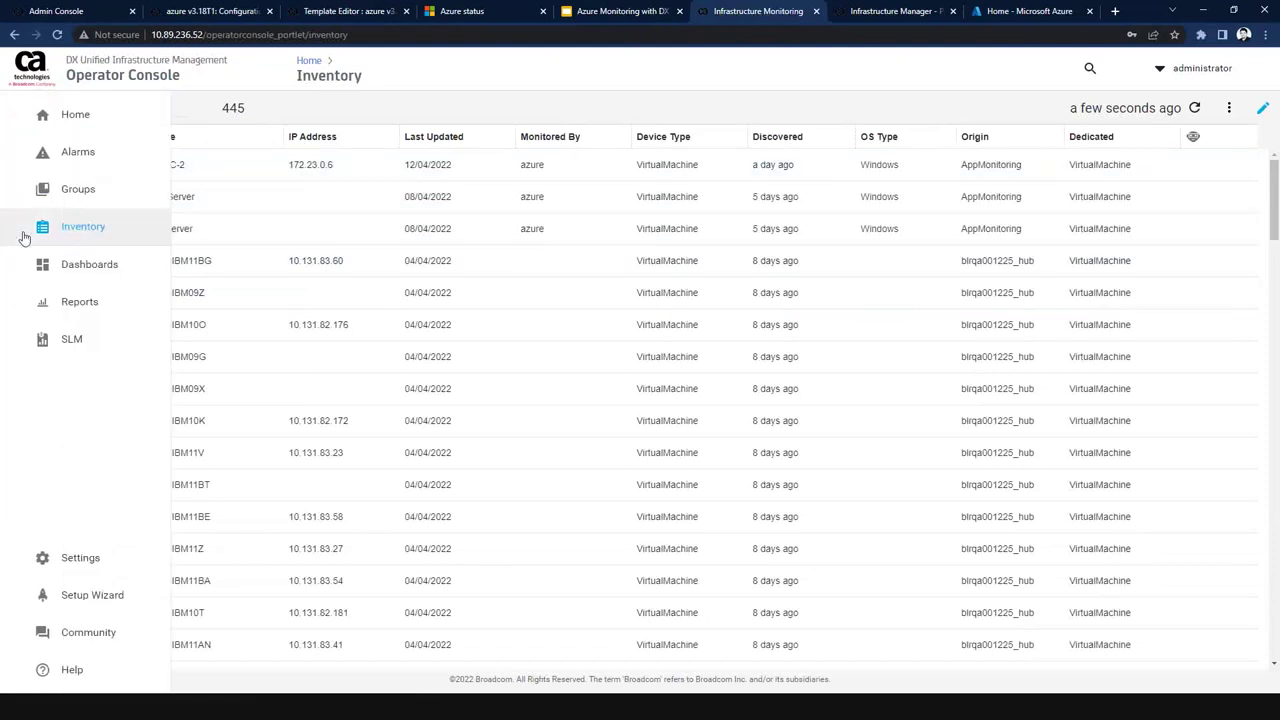
pyautogui.click(607, 136)
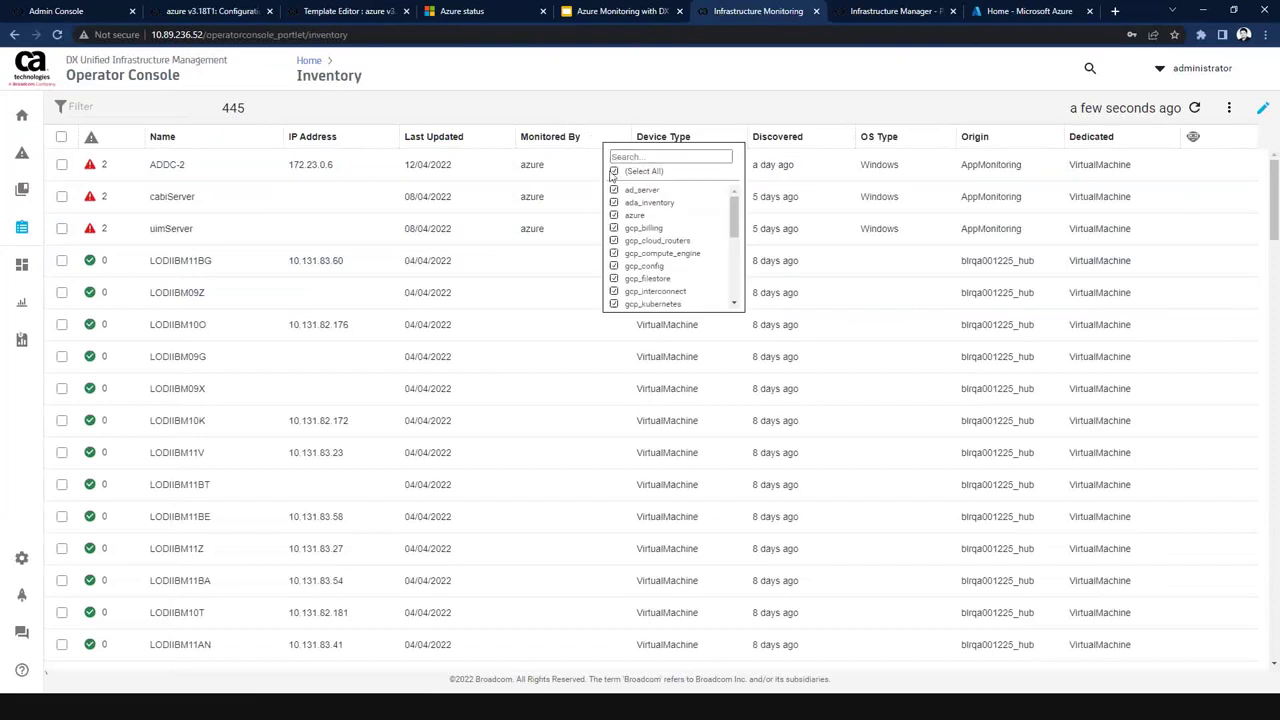
pyautogui.click(614, 171)
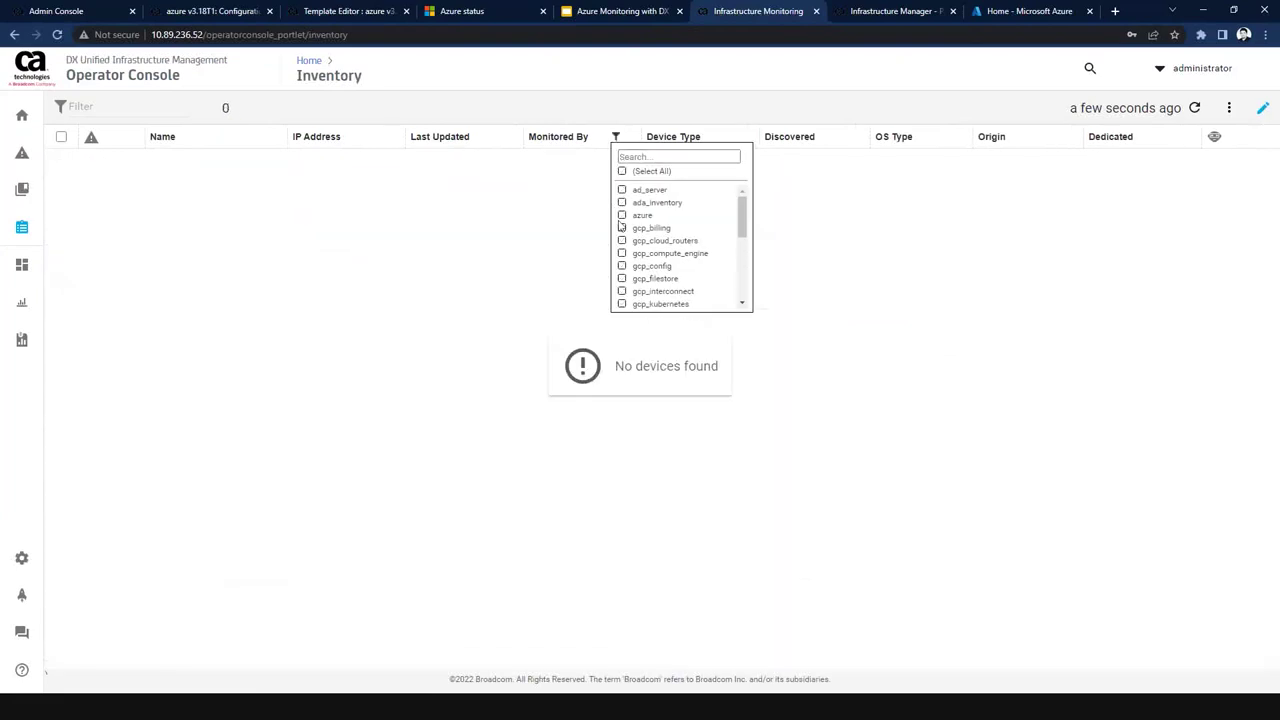
pyautogui.click(622, 215)
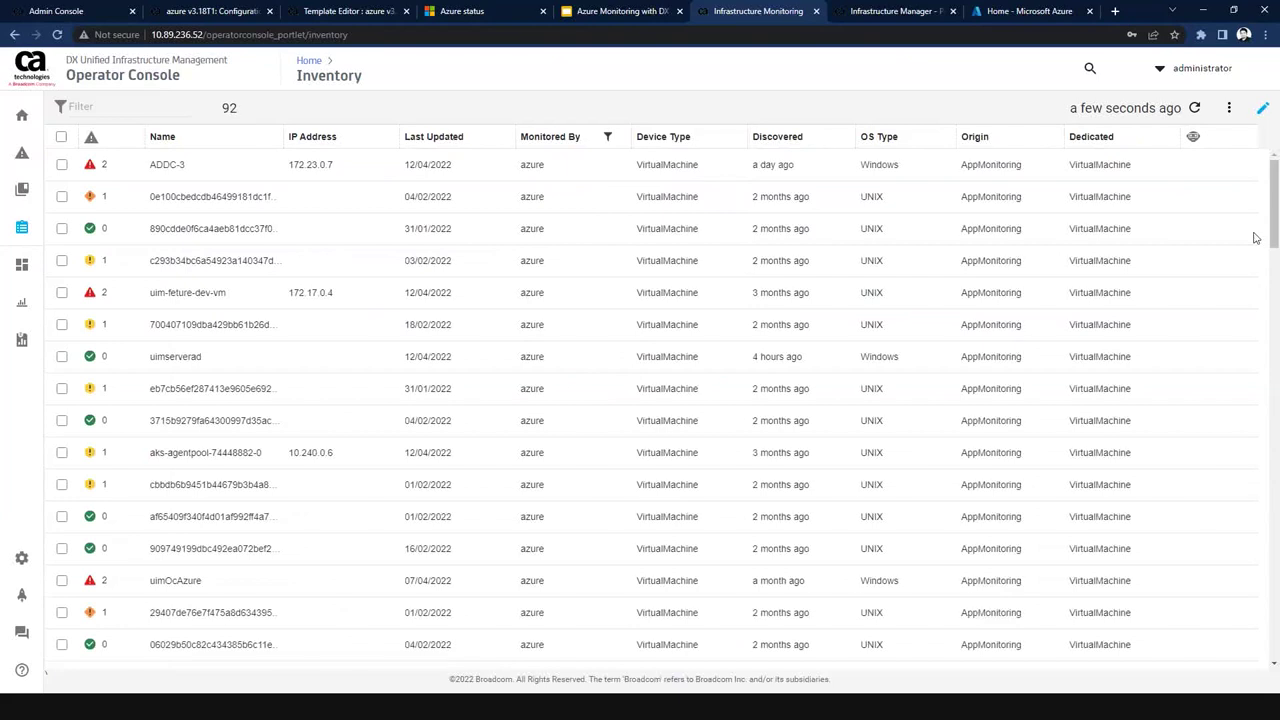
# Examine the full azure-monitored inventory list, including the virtual machines, scale sets and the AzureInternalLab endpoint.
pyautogui.moveTo(1275, 230); pyautogui.dragTo(1273, 193)
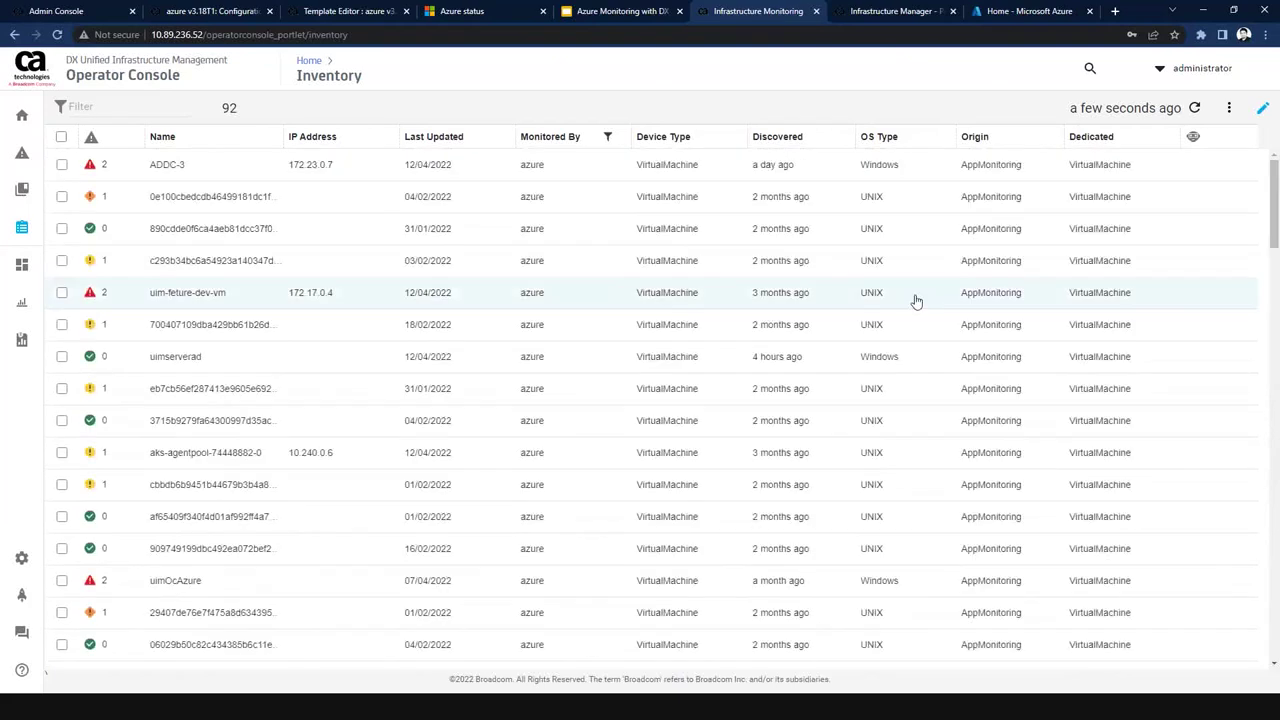
pyautogui.scroll(-3, 836, 423)
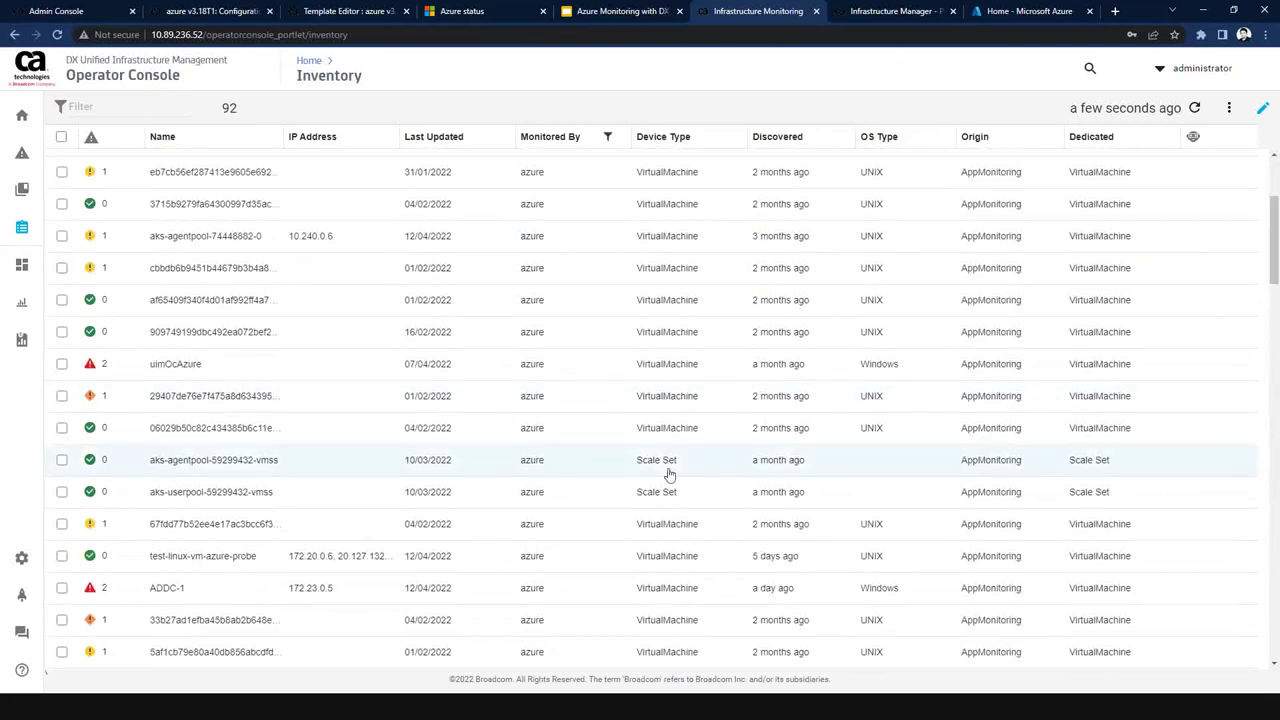
pyautogui.moveTo(1276, 288); pyautogui.dragTo(1274, 612)
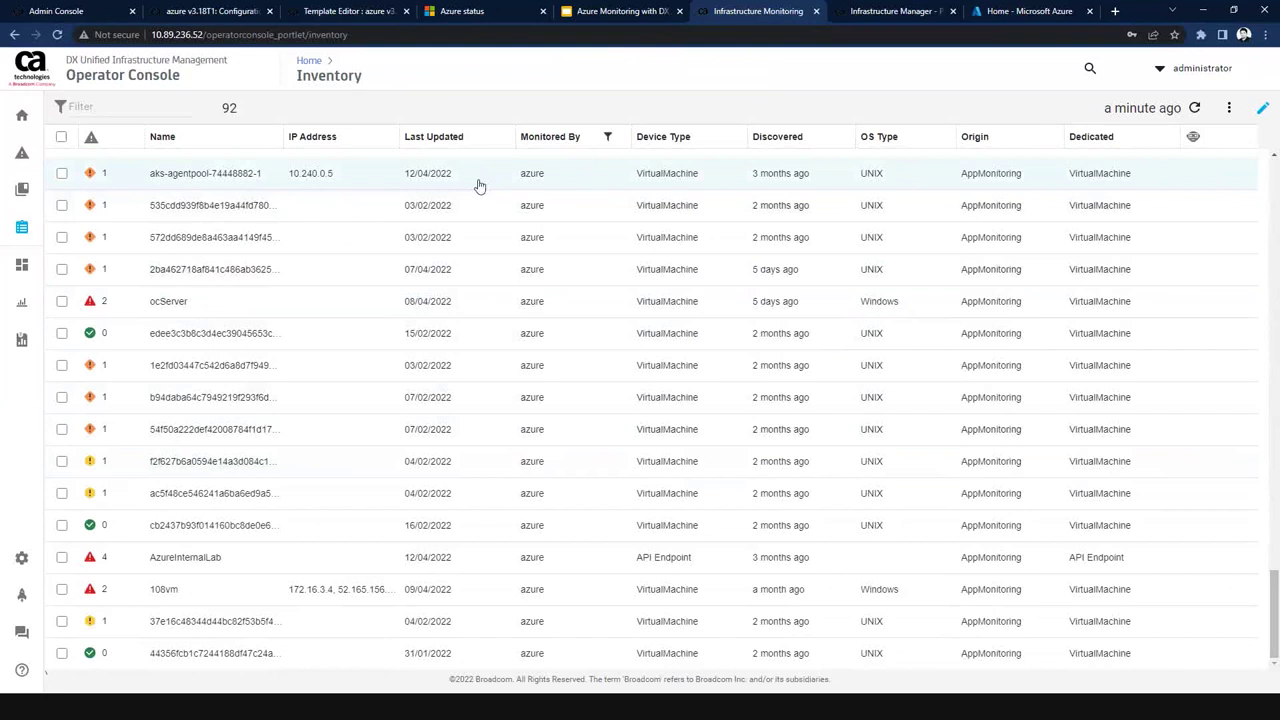
pyautogui.moveTo(1274, 602); pyautogui.dragTo(1272, 165)
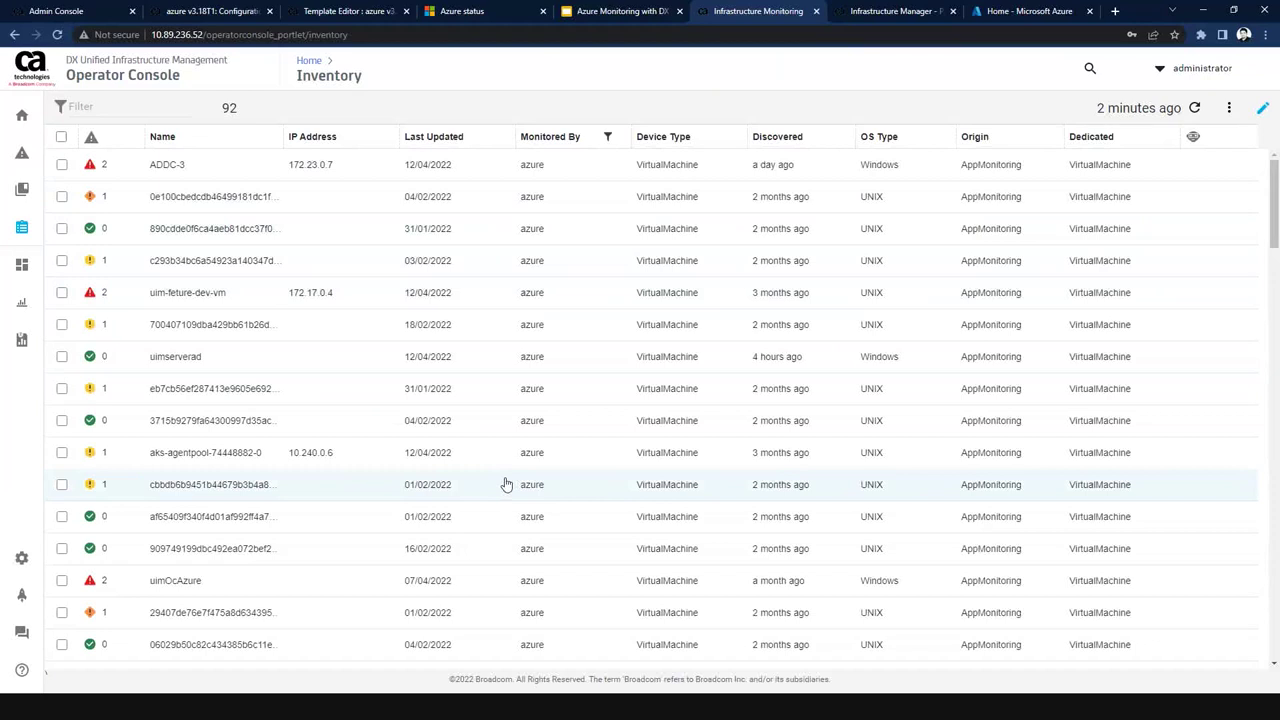
# Open the Operator Console groups and expand Azure Services By Location (Auto) to list the australiacentral devices.
pyautogui.click(60, 193)
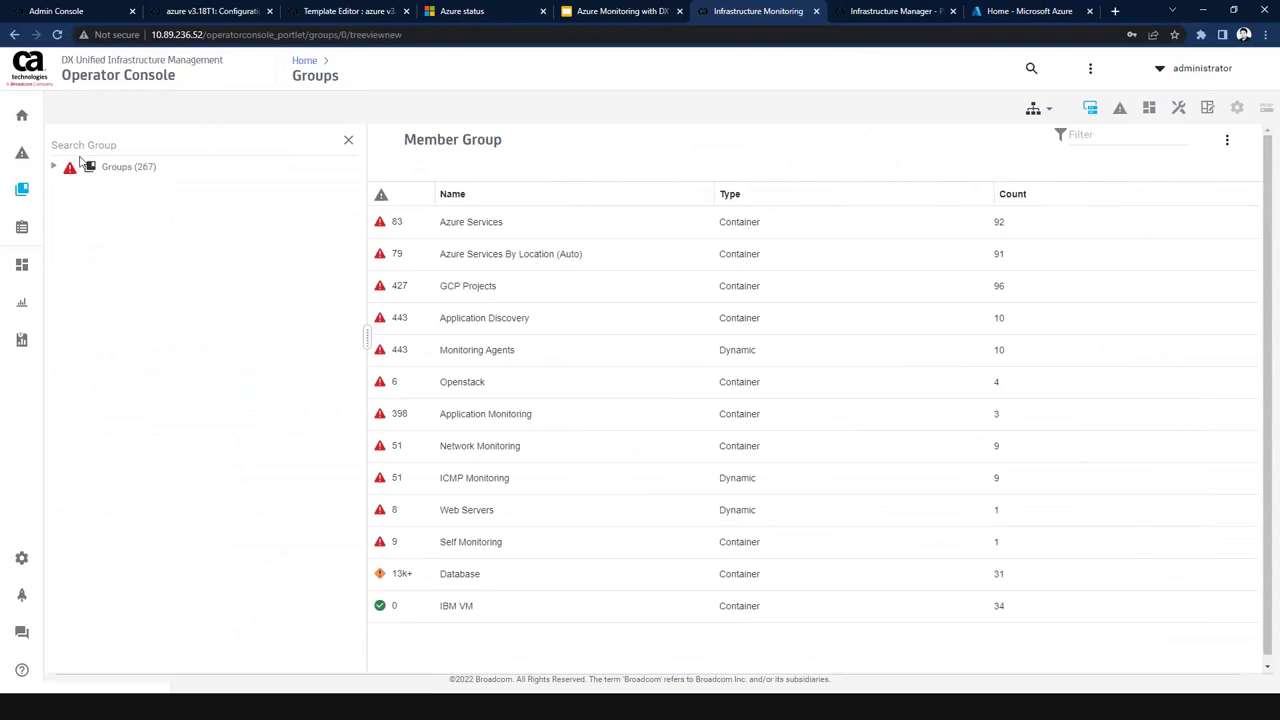
pyautogui.click(54, 167)
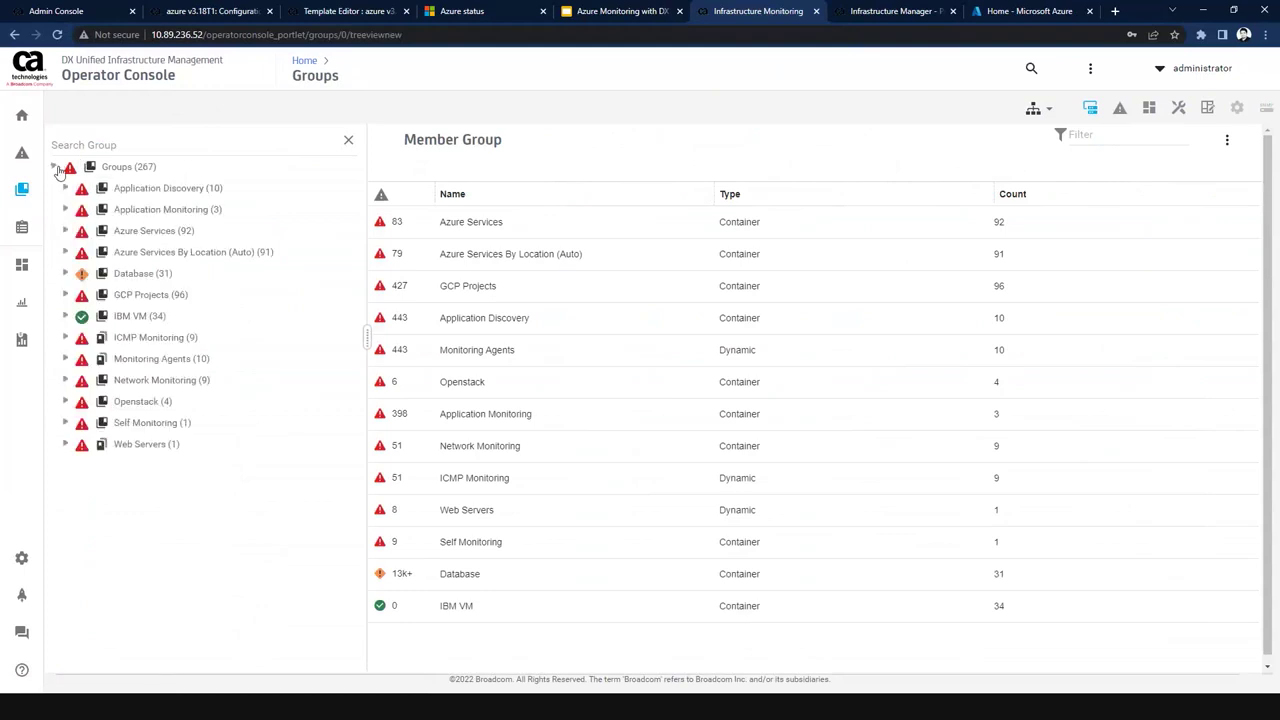
pyautogui.click(66, 253)
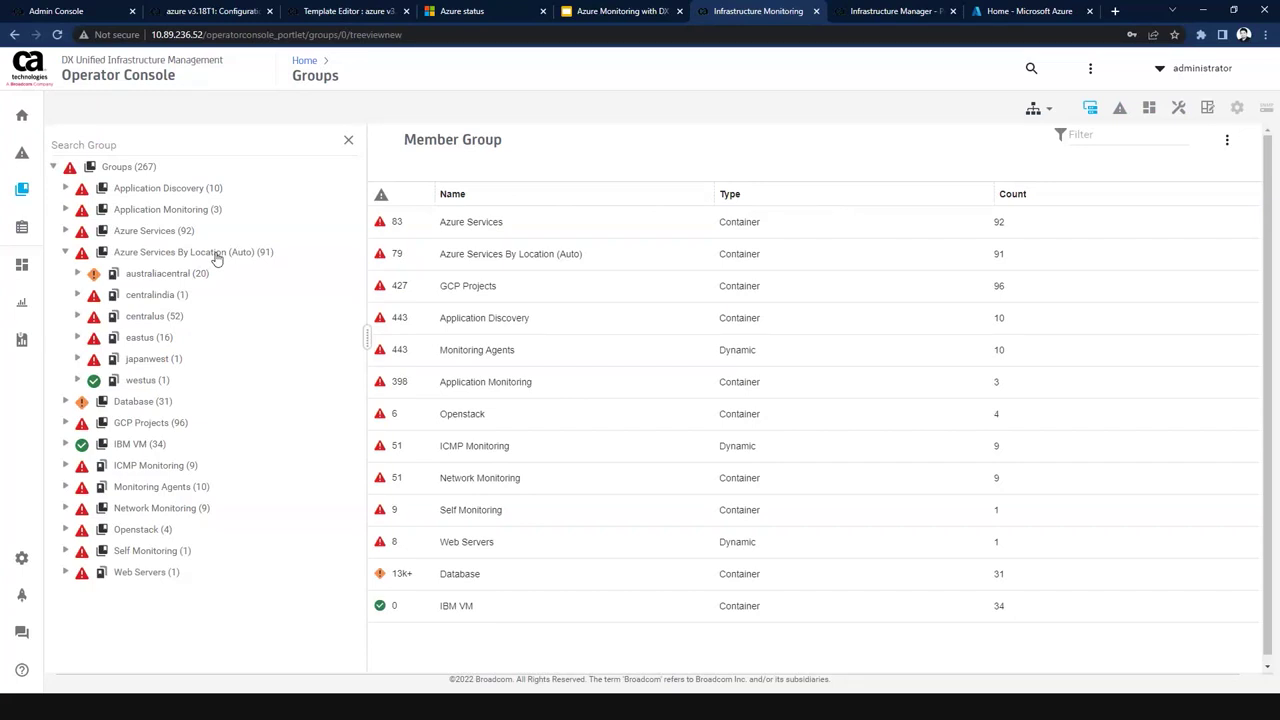
pyautogui.click(78, 274)
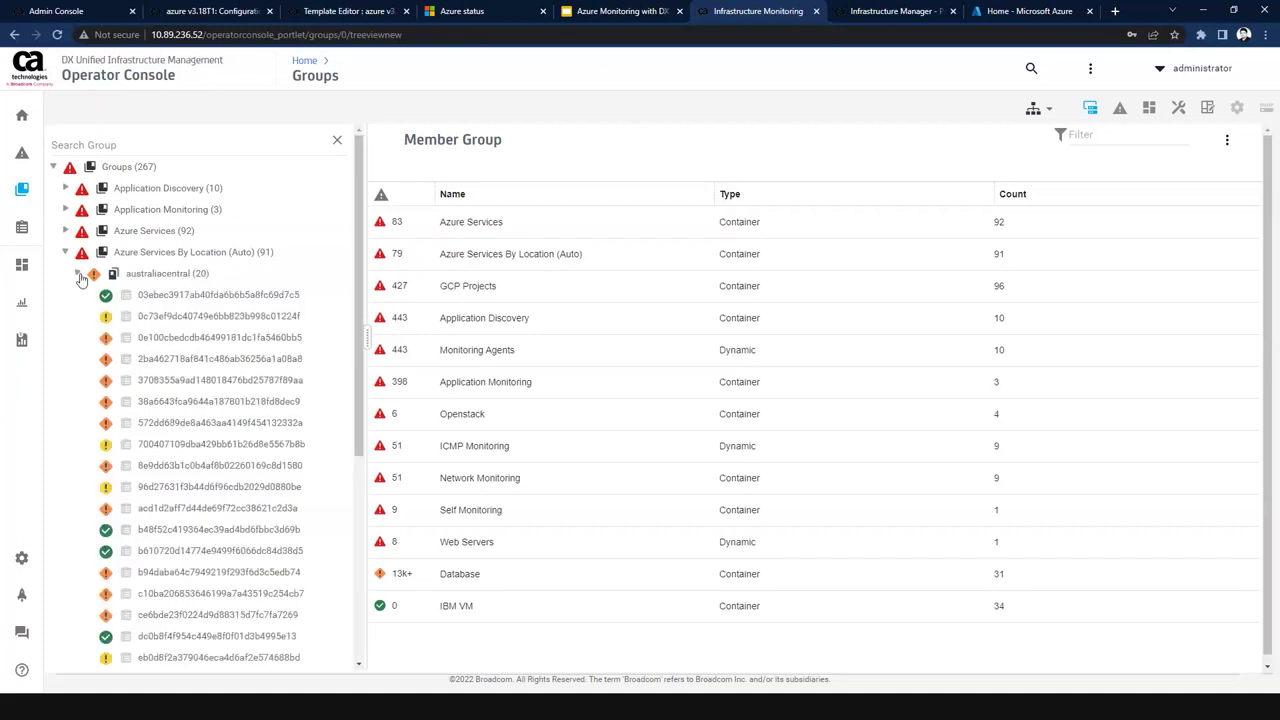
# Collapse australiacentral, expand Azure Services, and review the device filter criteria in the Virtual Machines group's configuration without changing it.
pyautogui.click(81, 277)
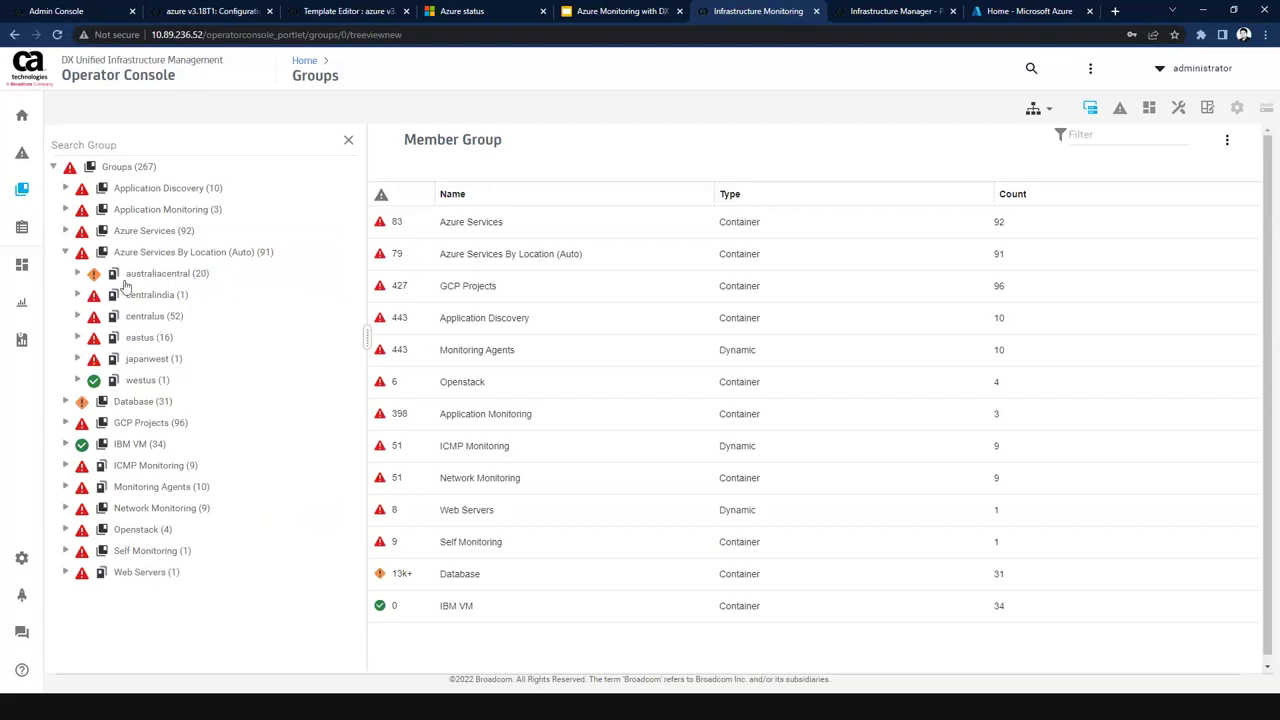
pyautogui.click(66, 231)
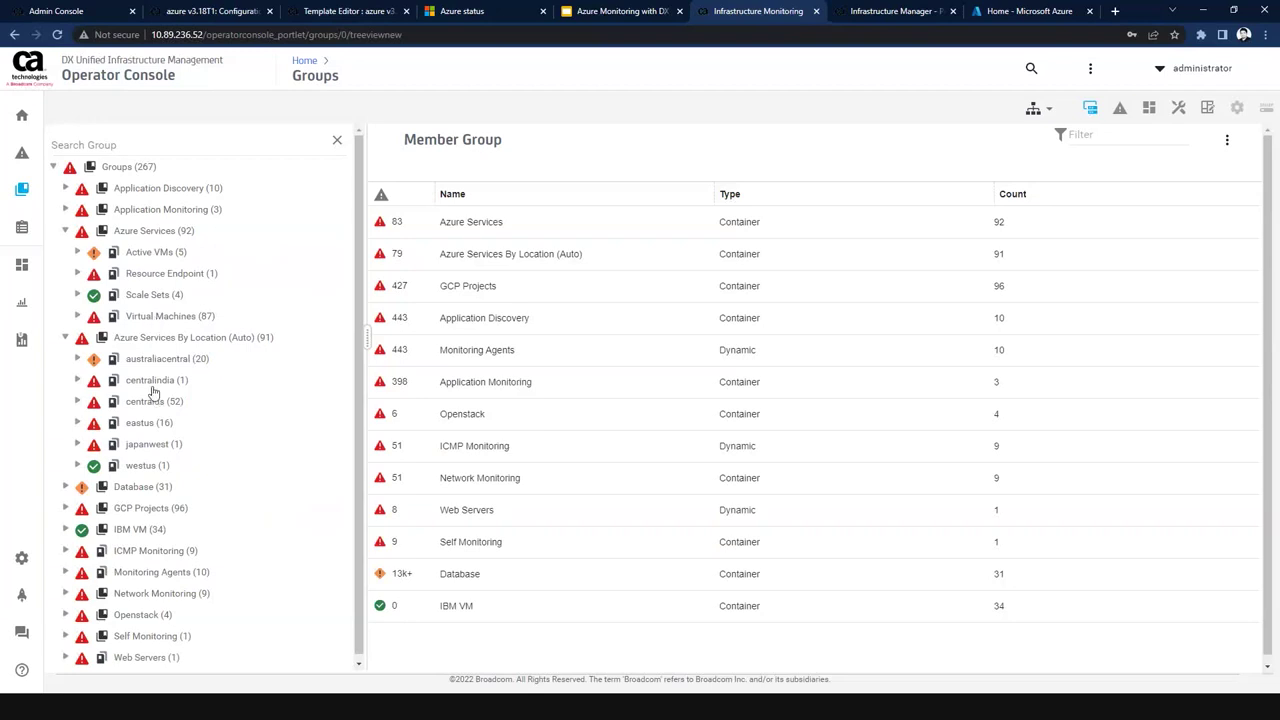
pyautogui.click(137, 323)
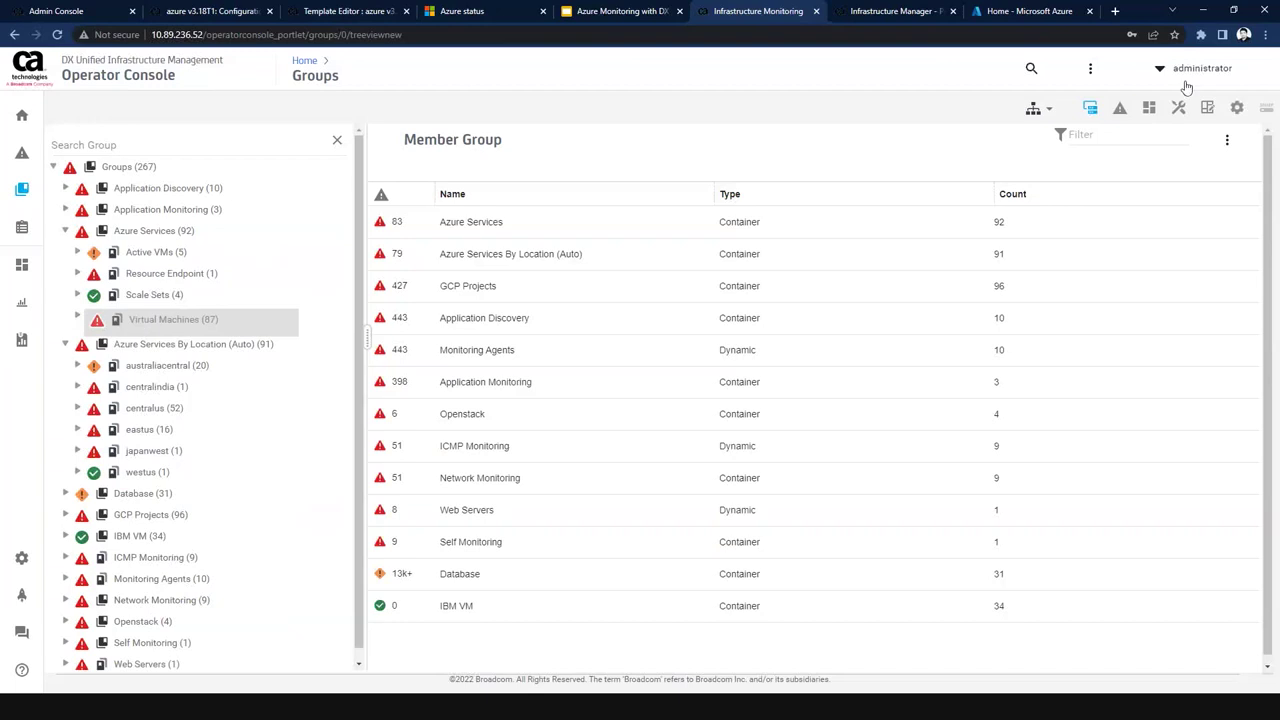
pyautogui.click(1093, 70)
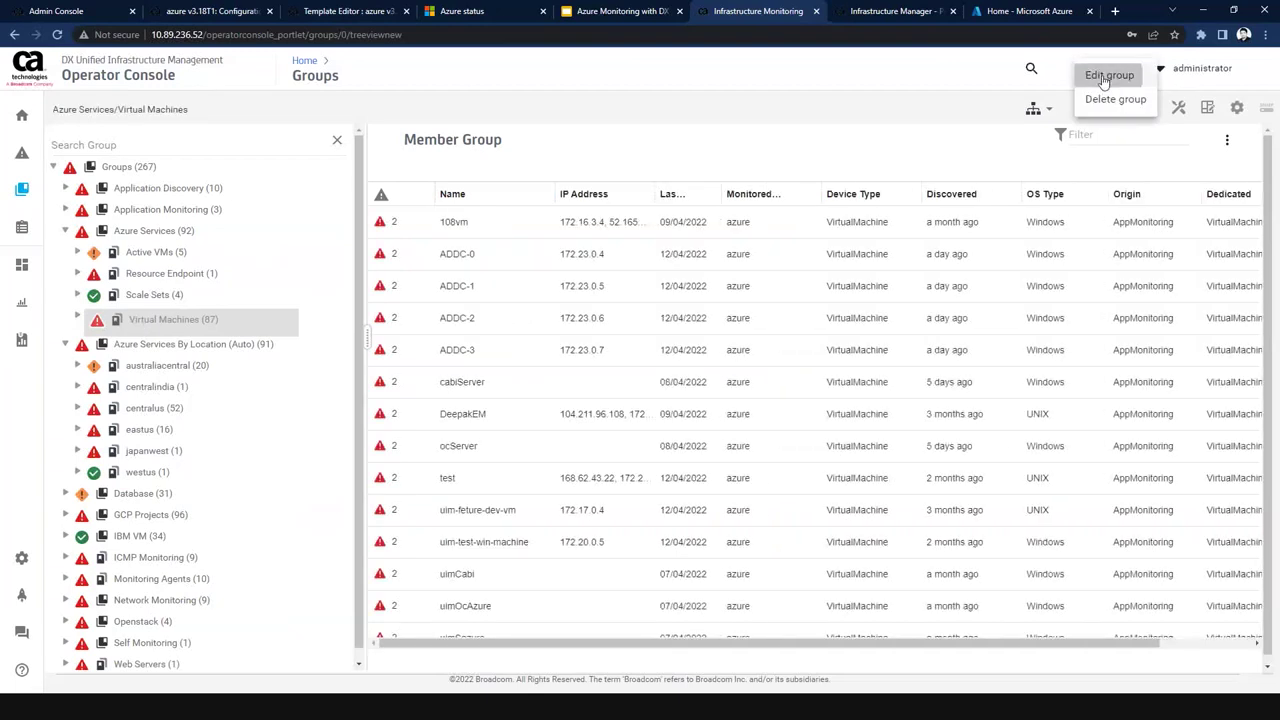
pyautogui.click(1108, 76)
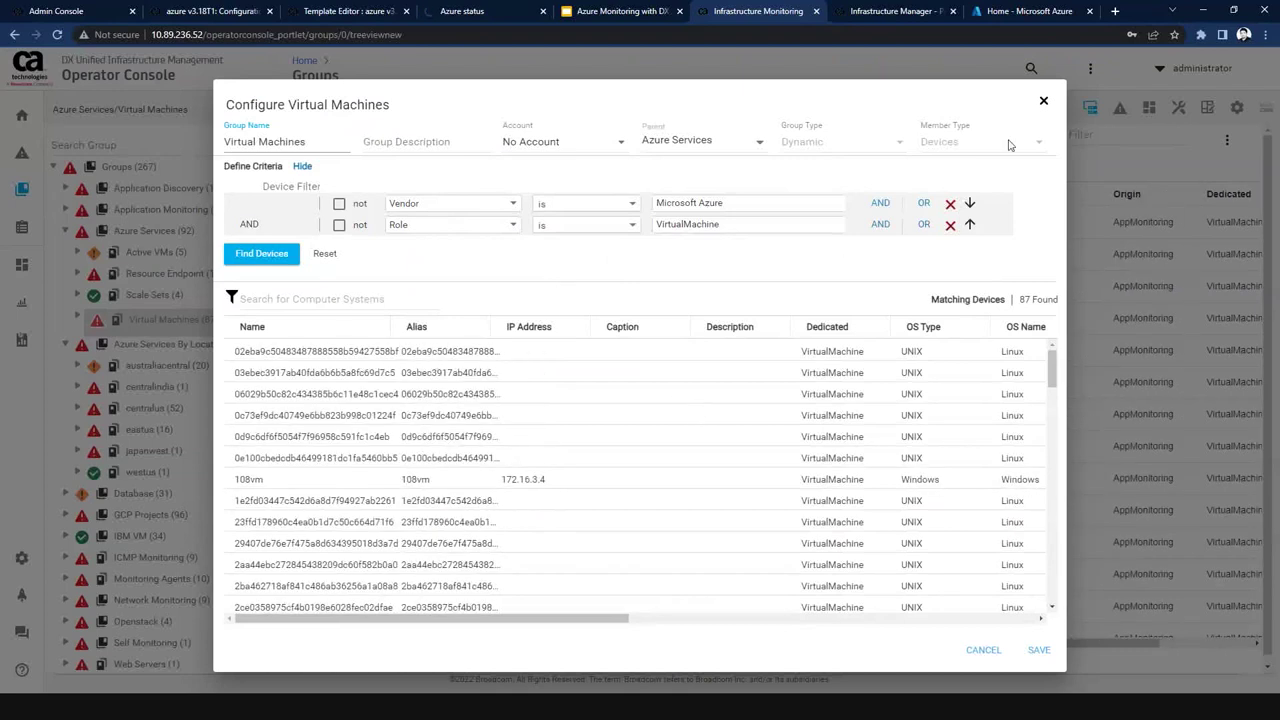
pyautogui.click(1044, 103)
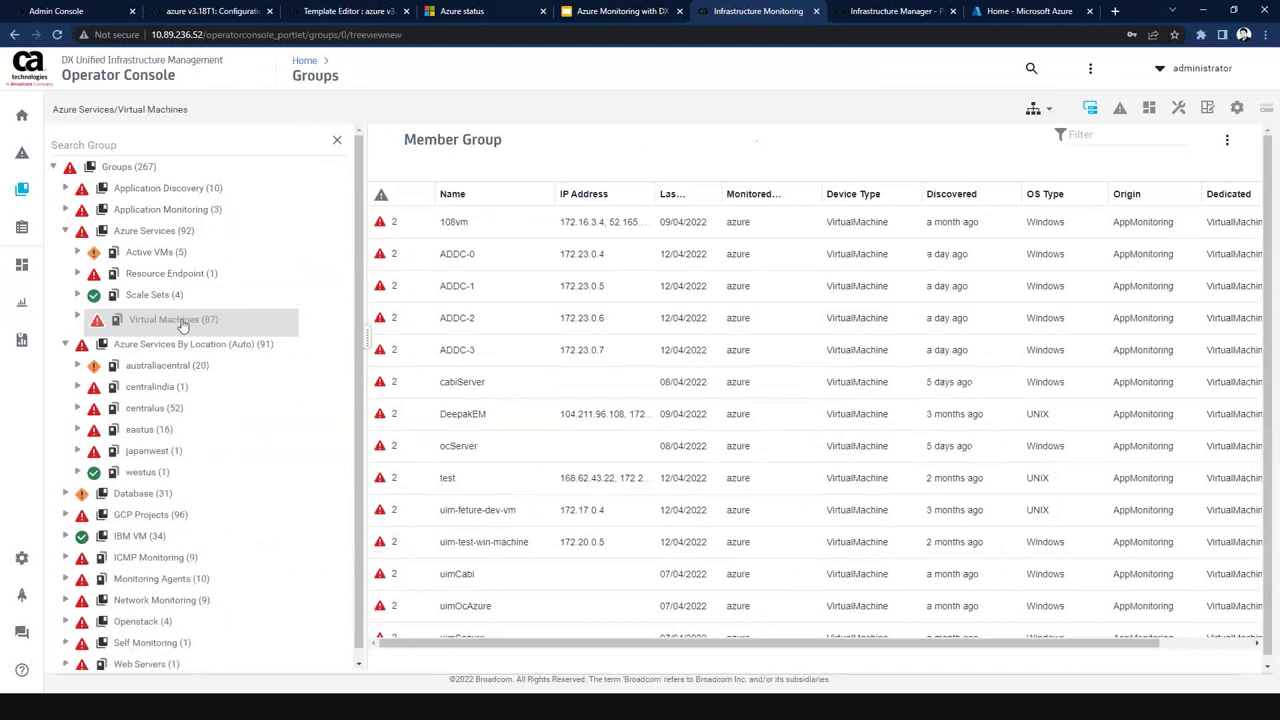
# Review the SQL device filter and matching devices in the Active VMs group's configuration, and close it unchanged.
pyautogui.click(177, 258)
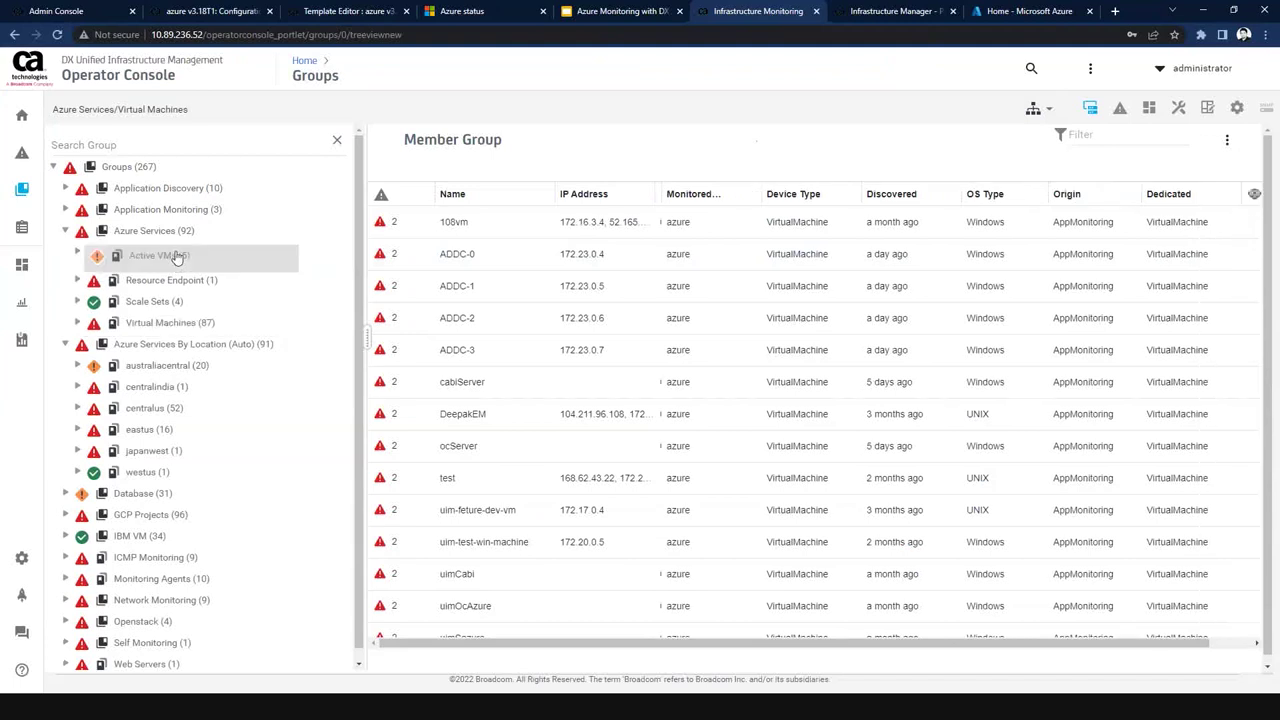
pyautogui.click(1091, 70)
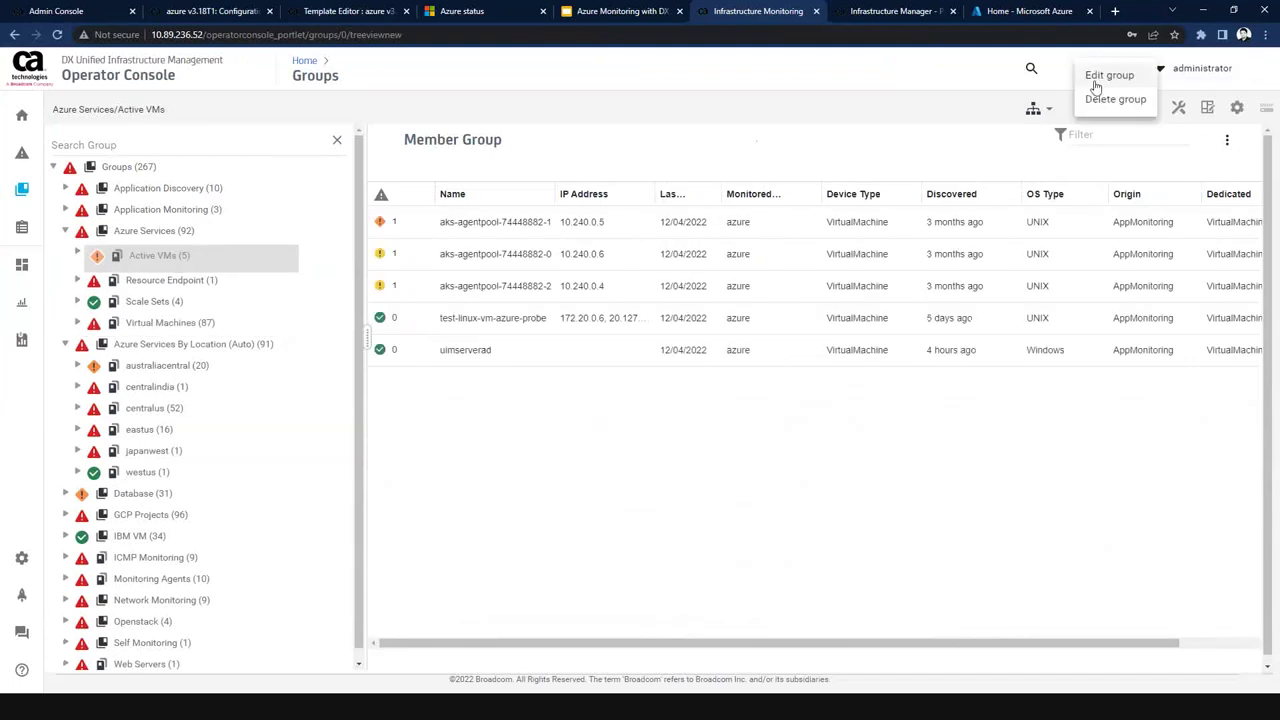
pyautogui.click(1105, 77)
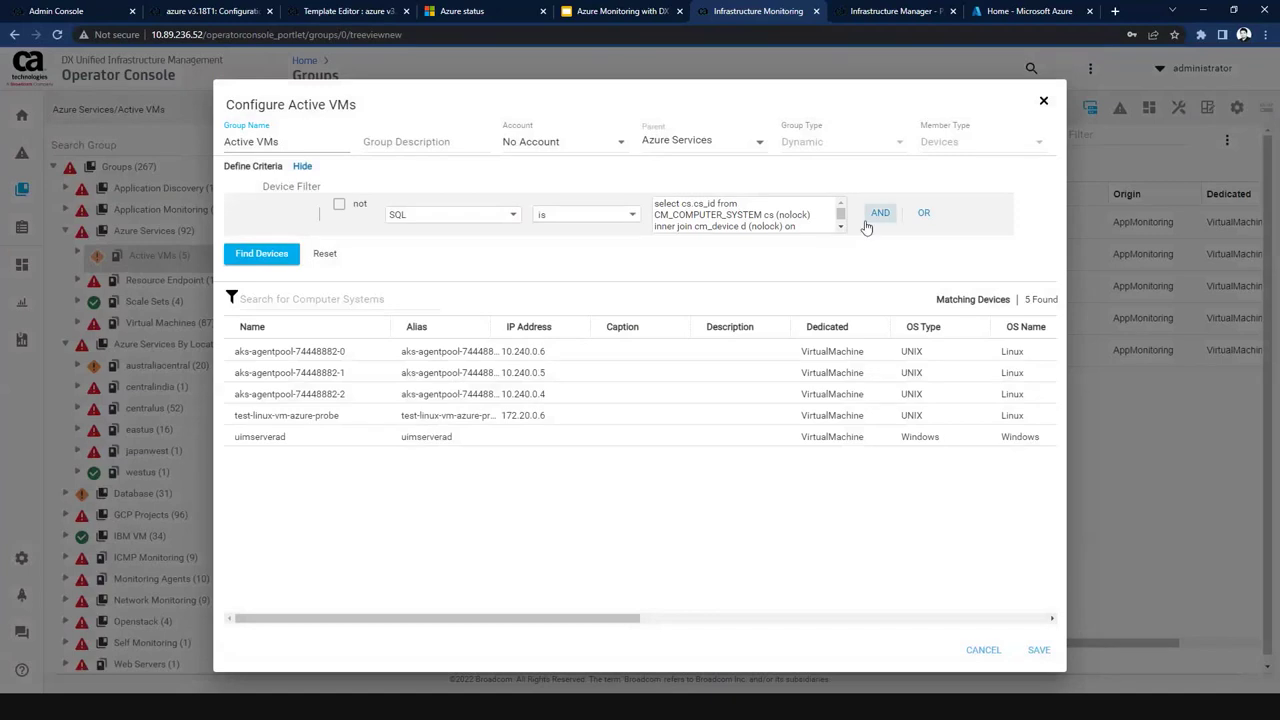
pyautogui.click(841, 230)
pyautogui.click(841, 230)
pyautogui.click(841, 230)
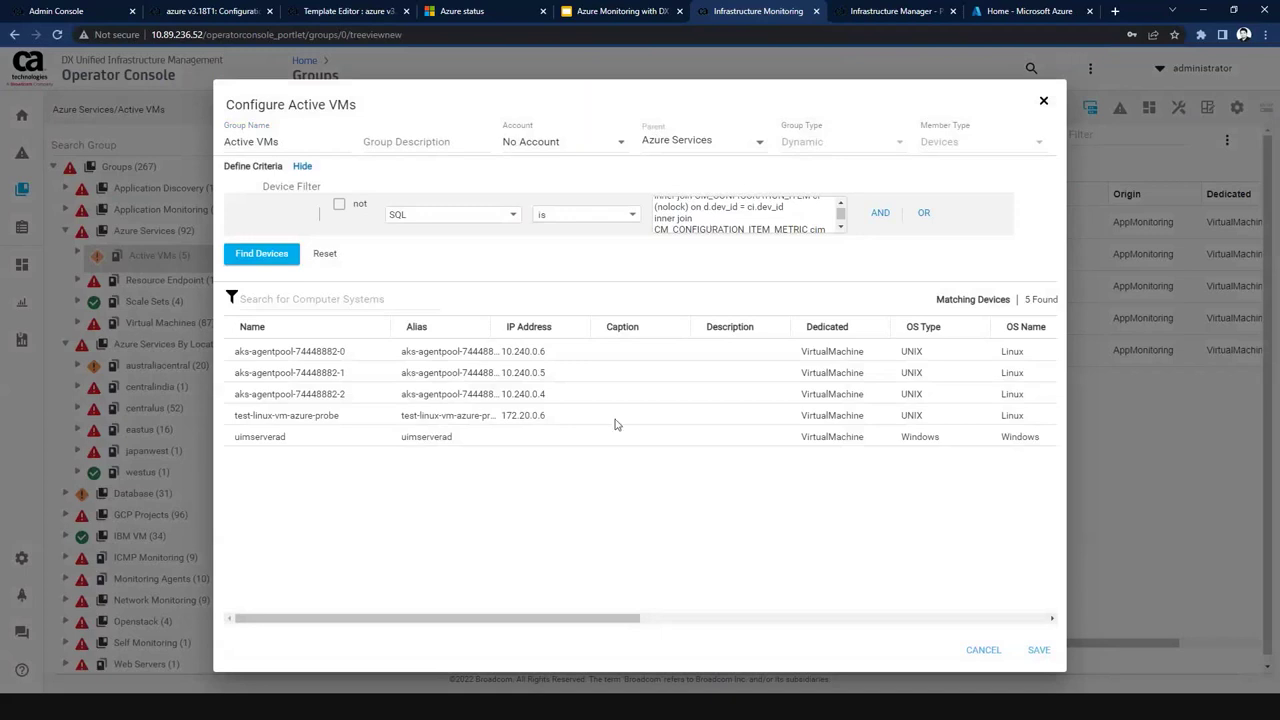
pyautogui.click(1042, 101)
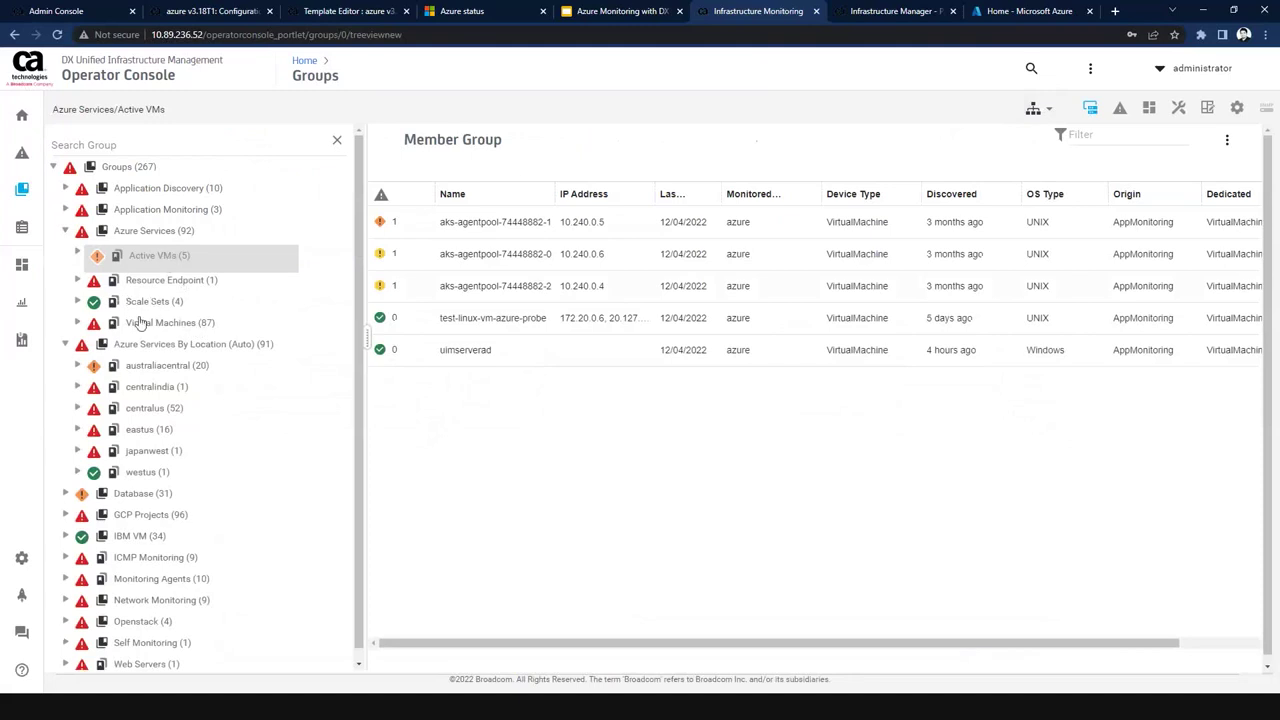
# Expand the Resource Endpoint group and open the device metrics of AzureInternalLab.
pyautogui.click(78, 283)
pyautogui.click(150, 301)
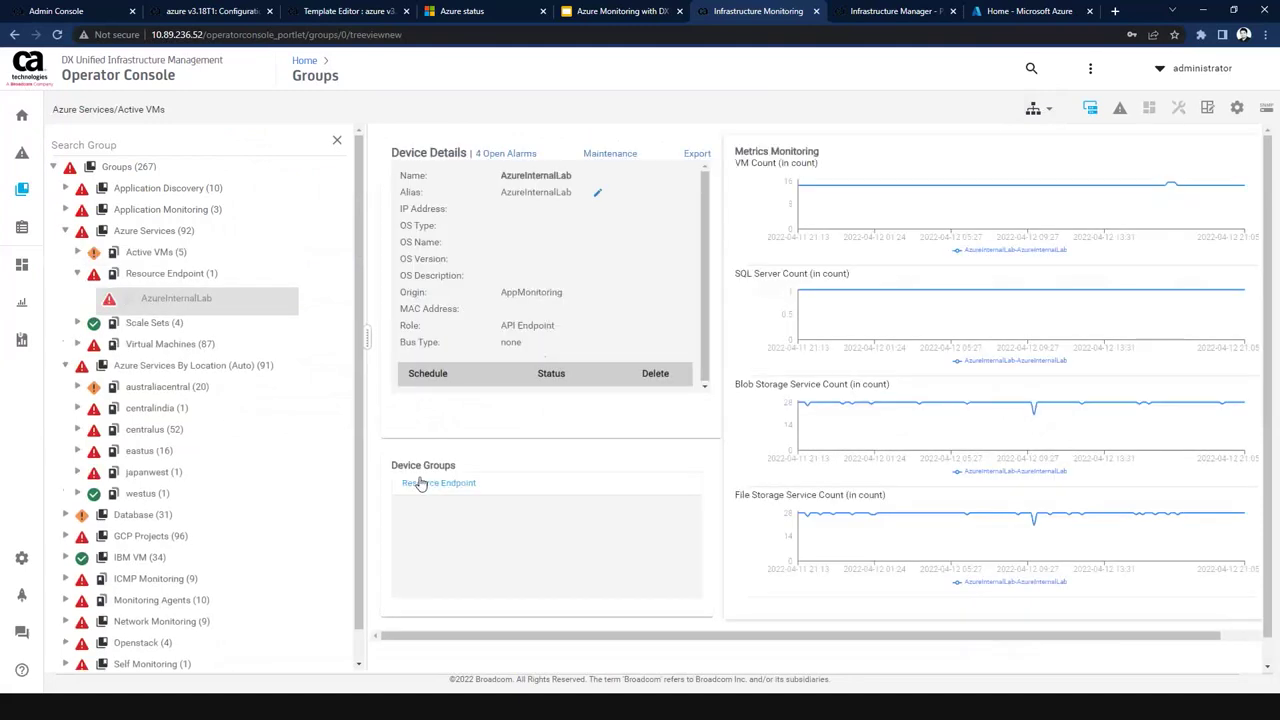
pyautogui.click(1207, 109)
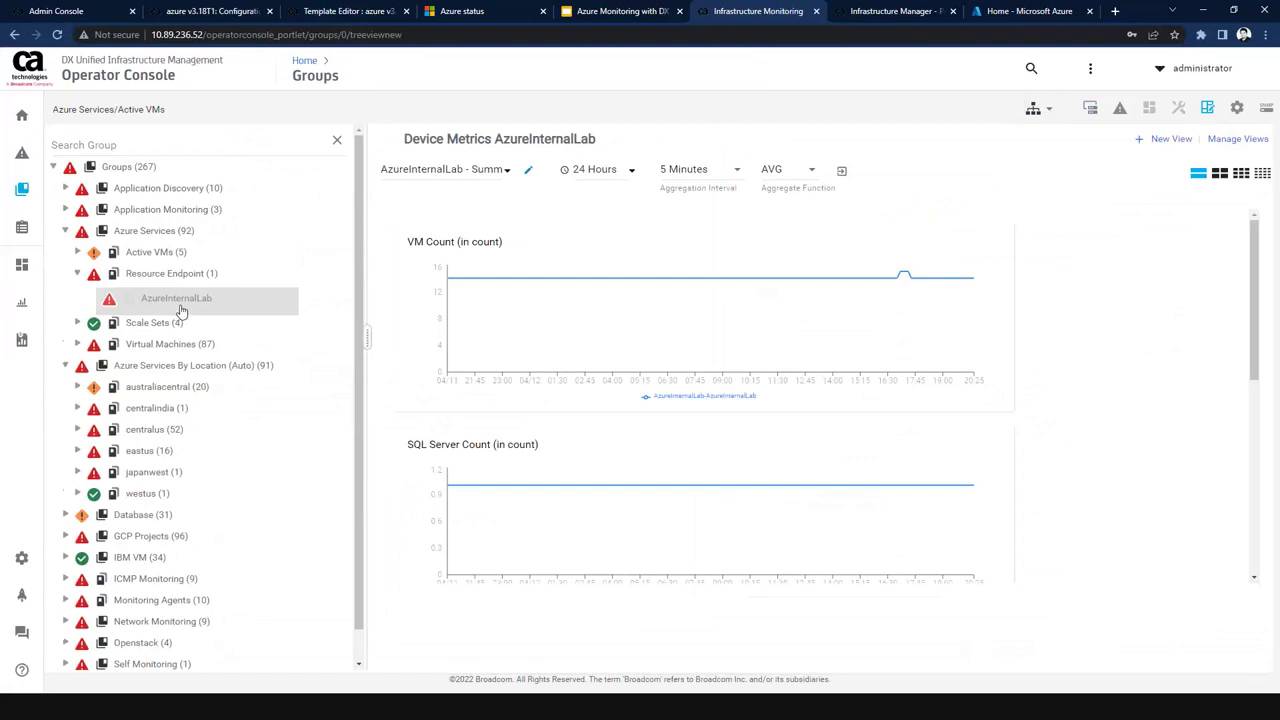
# Examine the Storage, Website and Azure metrics available under Cloud for a new AzureInternalLab metrics view, without creating one.
pyautogui.click(1176, 142)
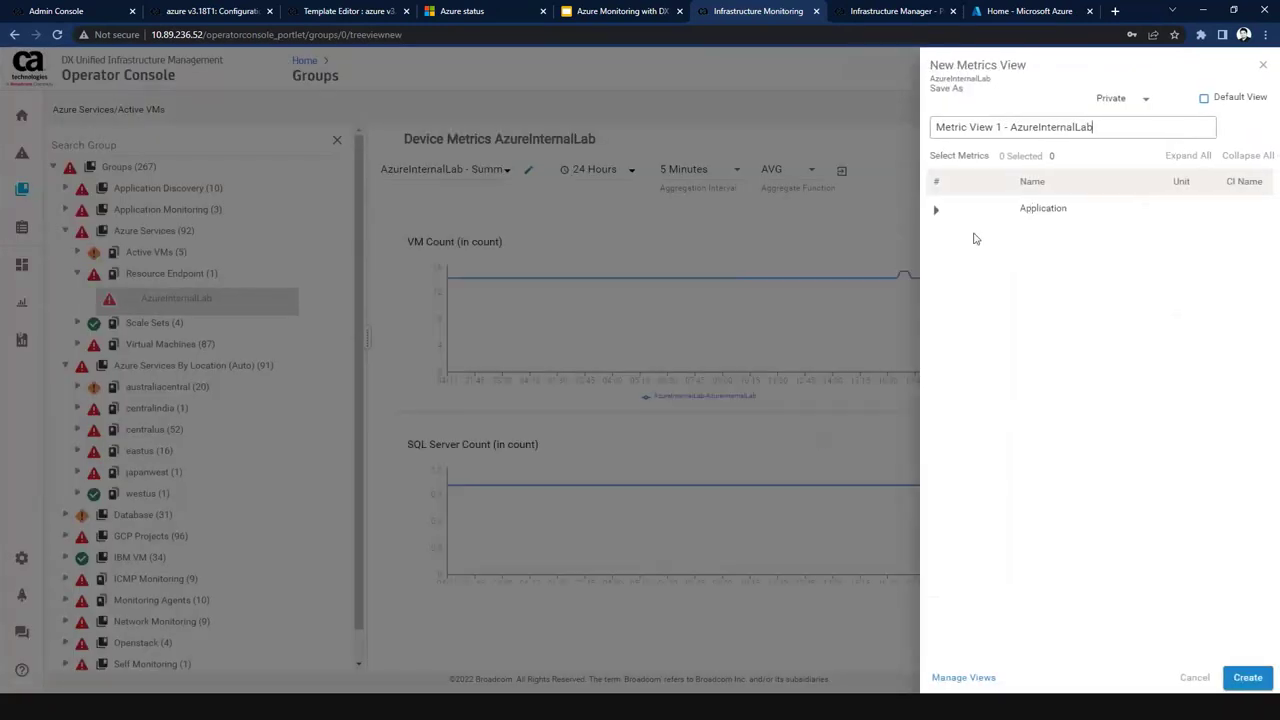
pyautogui.click(938, 210)
pyautogui.click(946, 236)
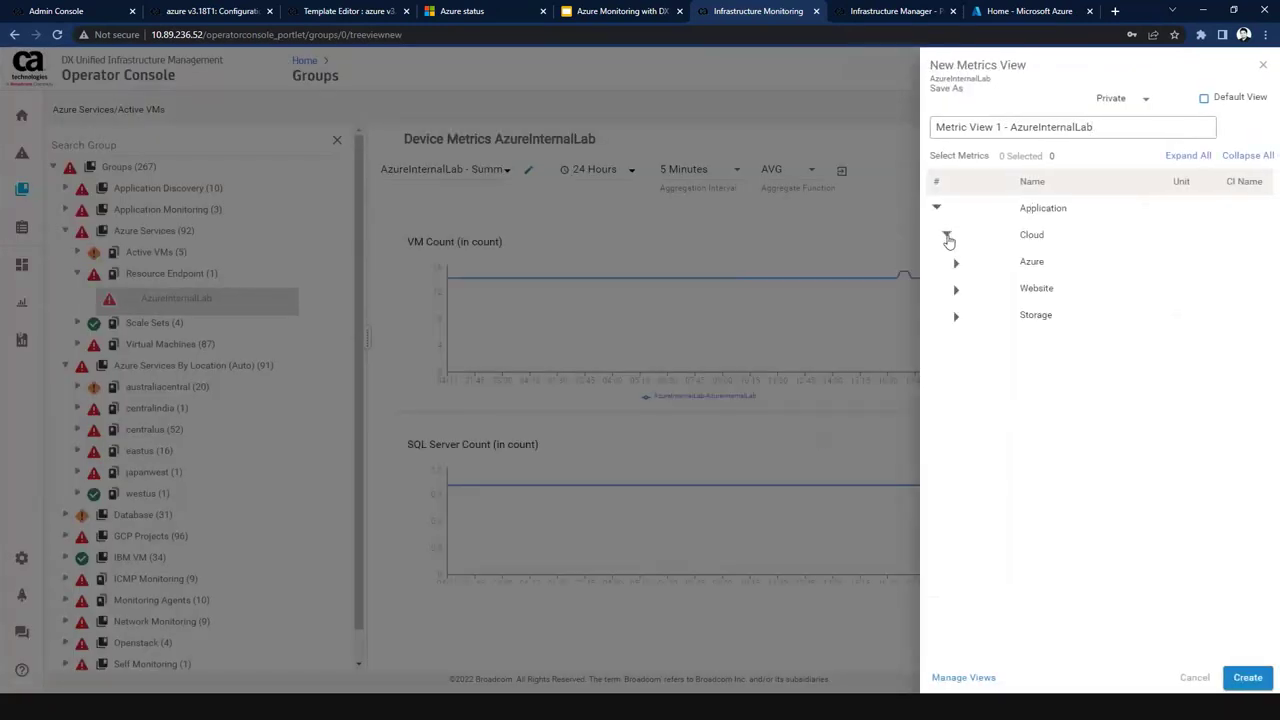
pyautogui.click(957, 318)
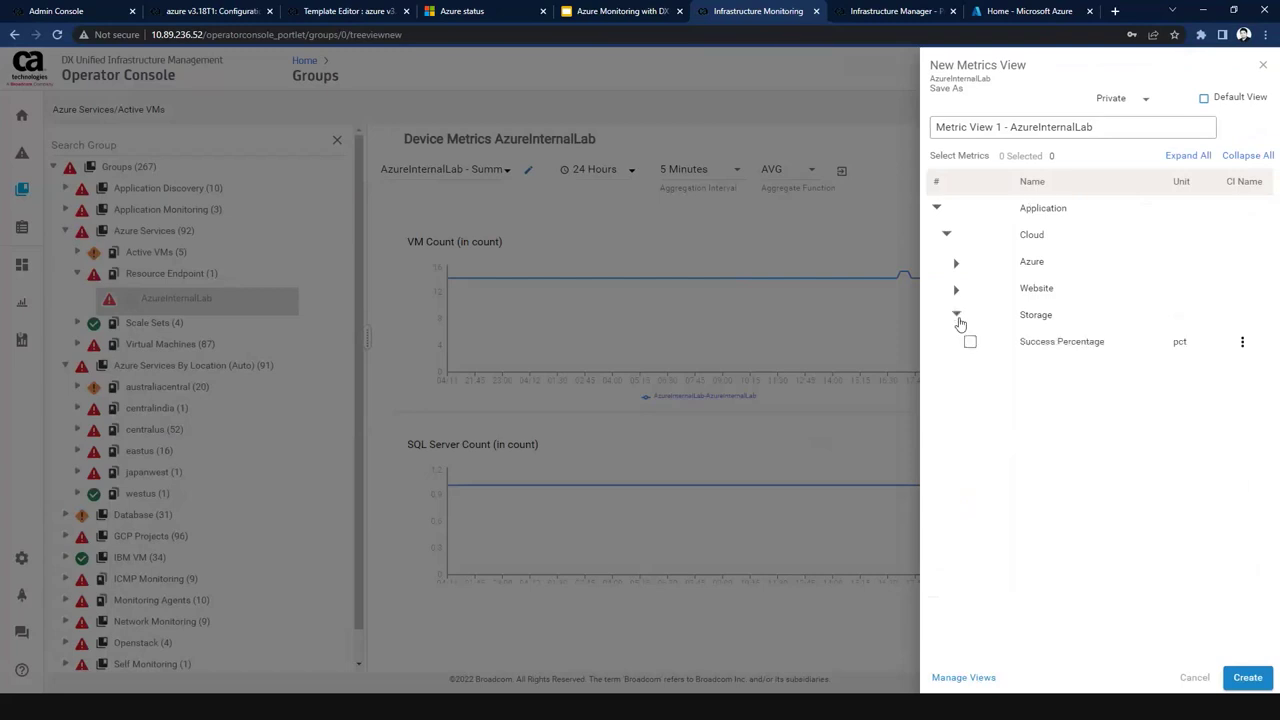
pyautogui.click(956, 292)
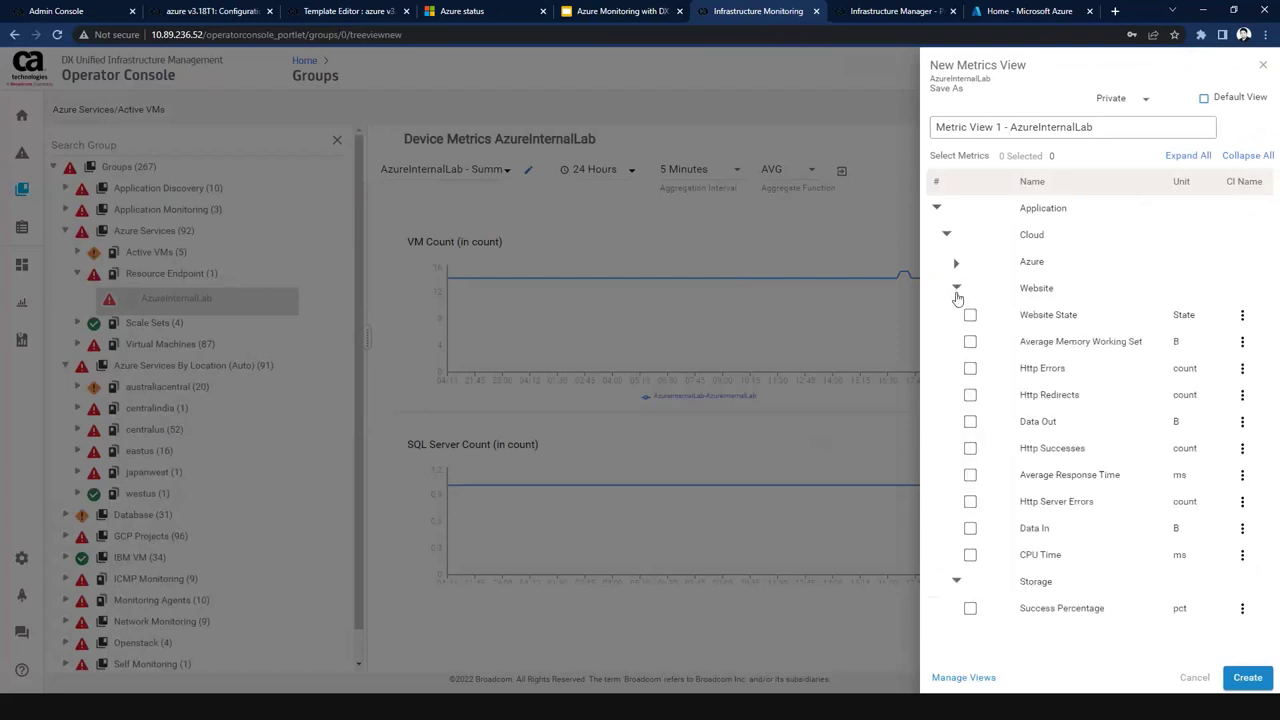
pyautogui.click(956, 264)
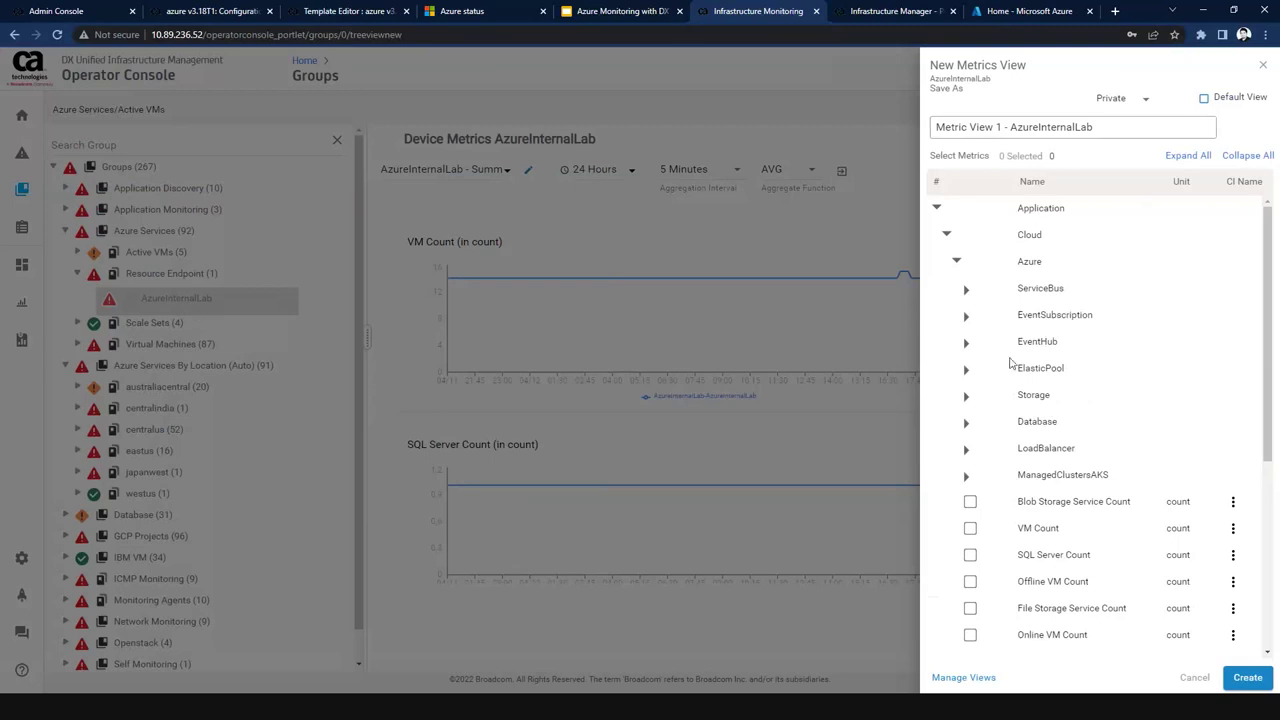
pyautogui.click(1263, 68)
# Show the storage metrics view of AzureInternalLab and look over the list of its other saved views.
pyautogui.click(508, 171)
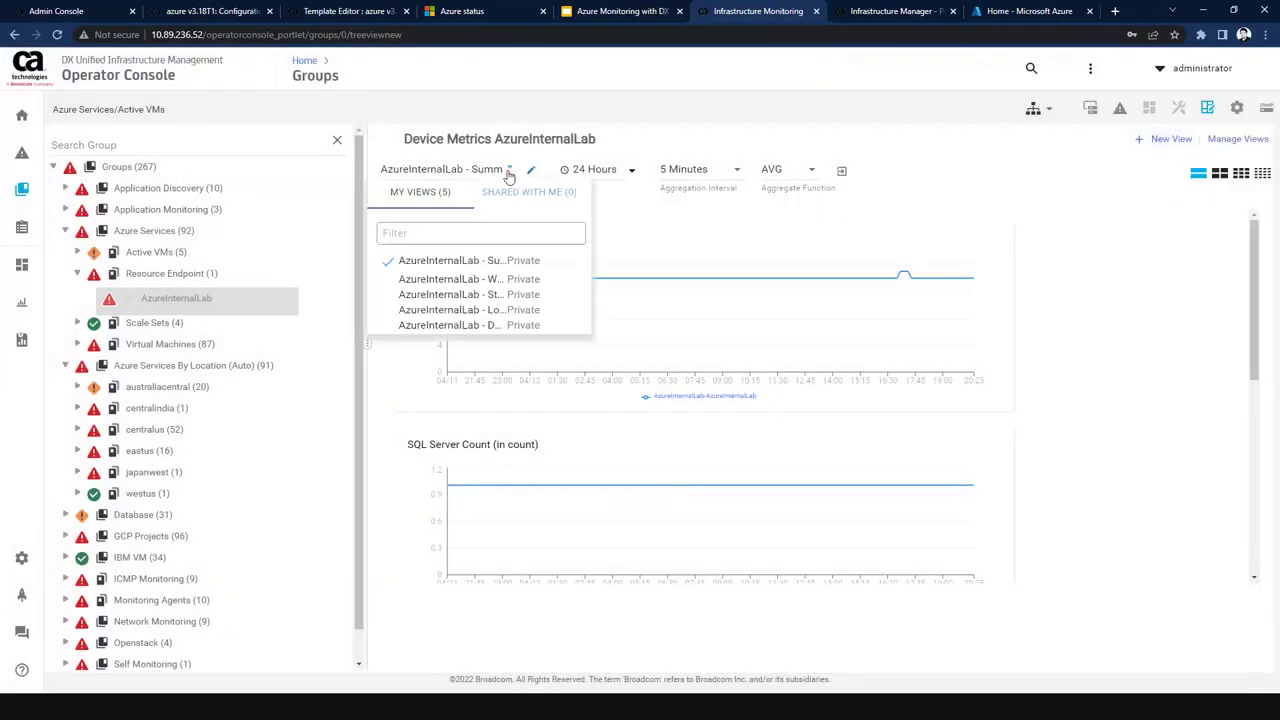
pyautogui.click(453, 296)
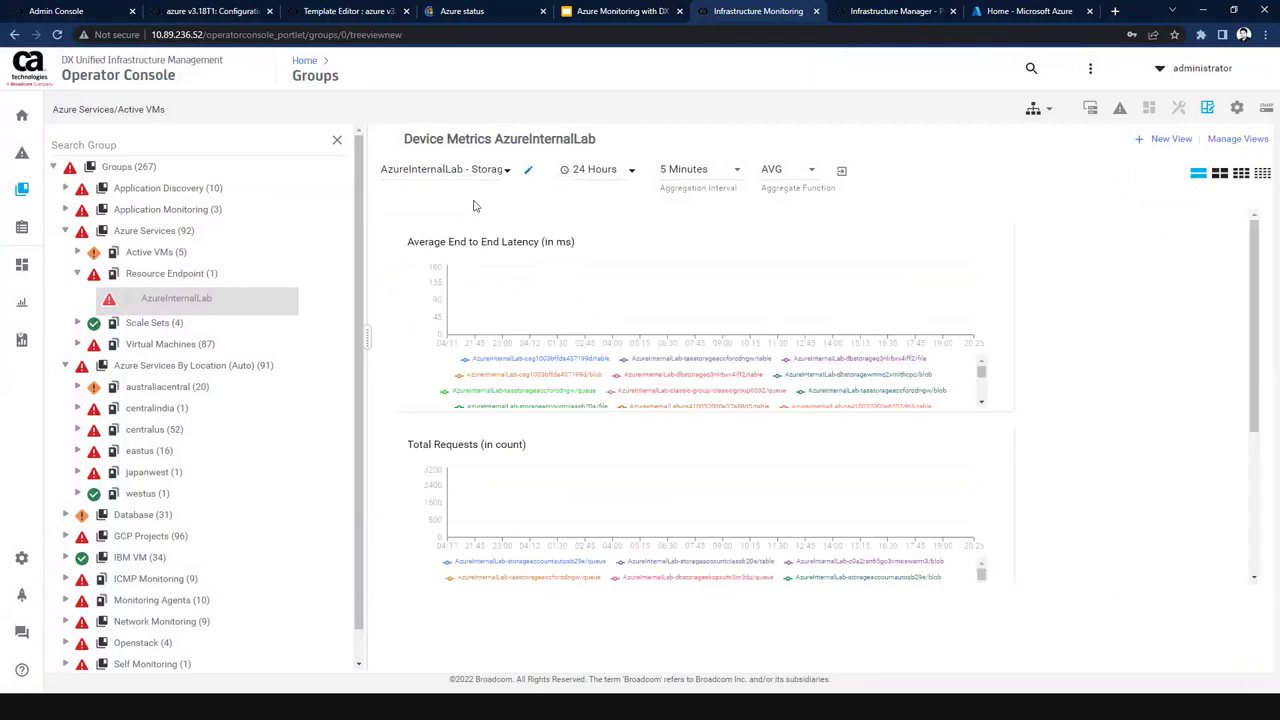
pyautogui.click(500, 170)
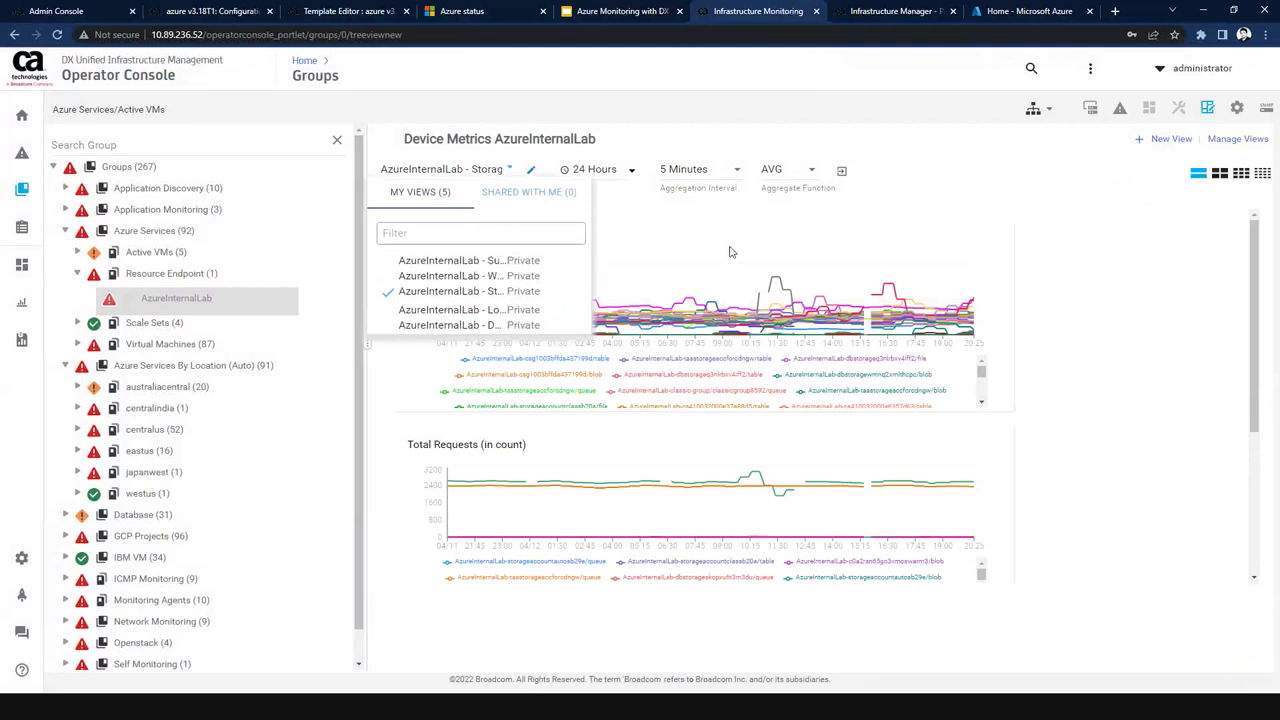
pyautogui.click(160, 291)
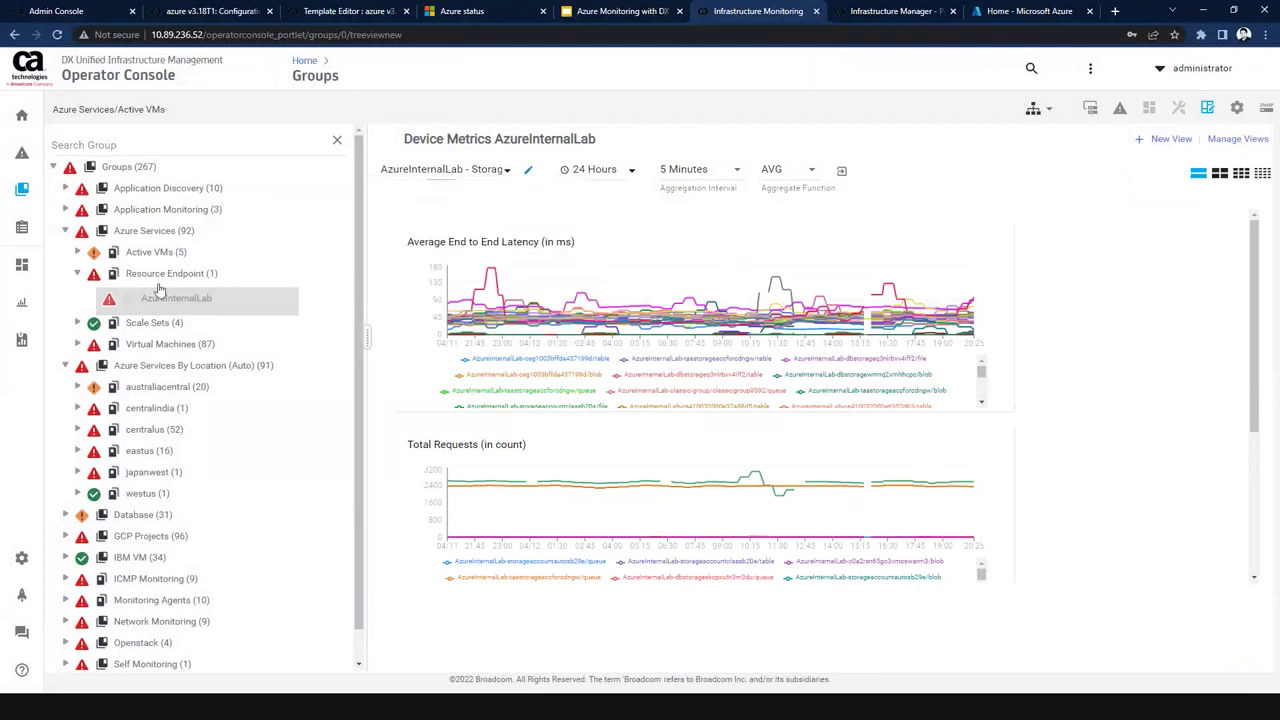
pyautogui.click(483, 166)
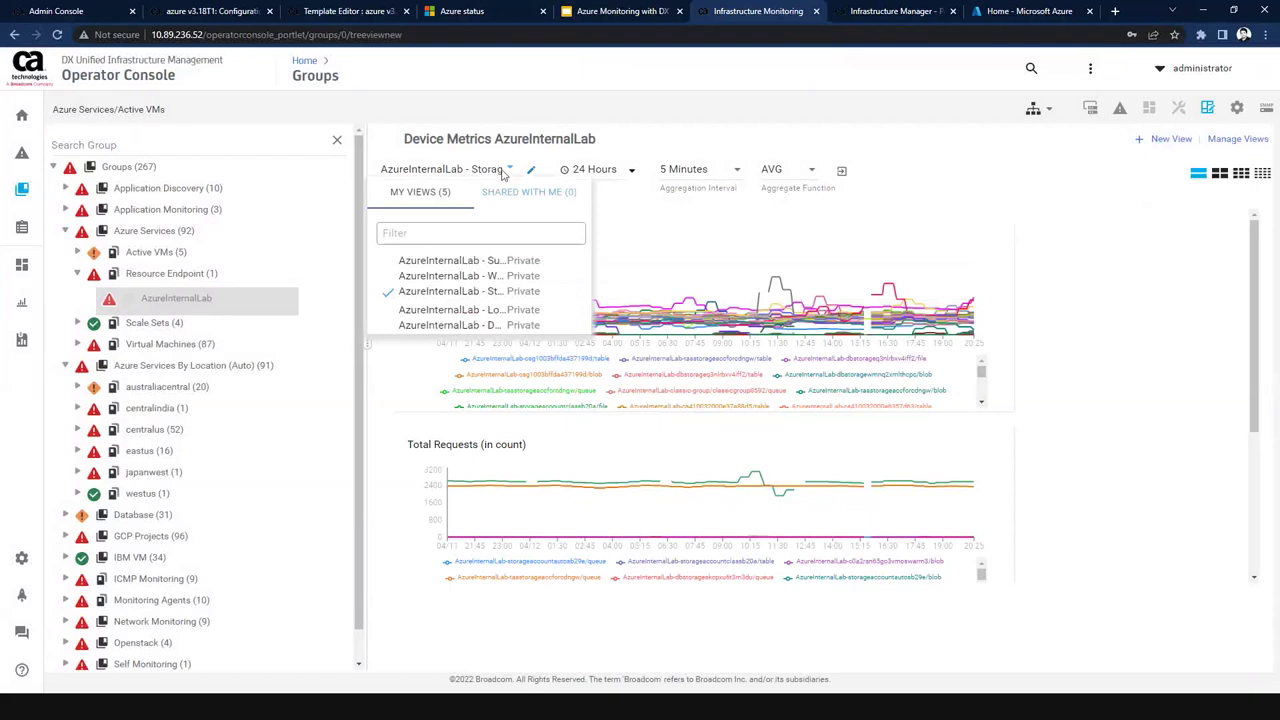
pyautogui.click(704, 236)
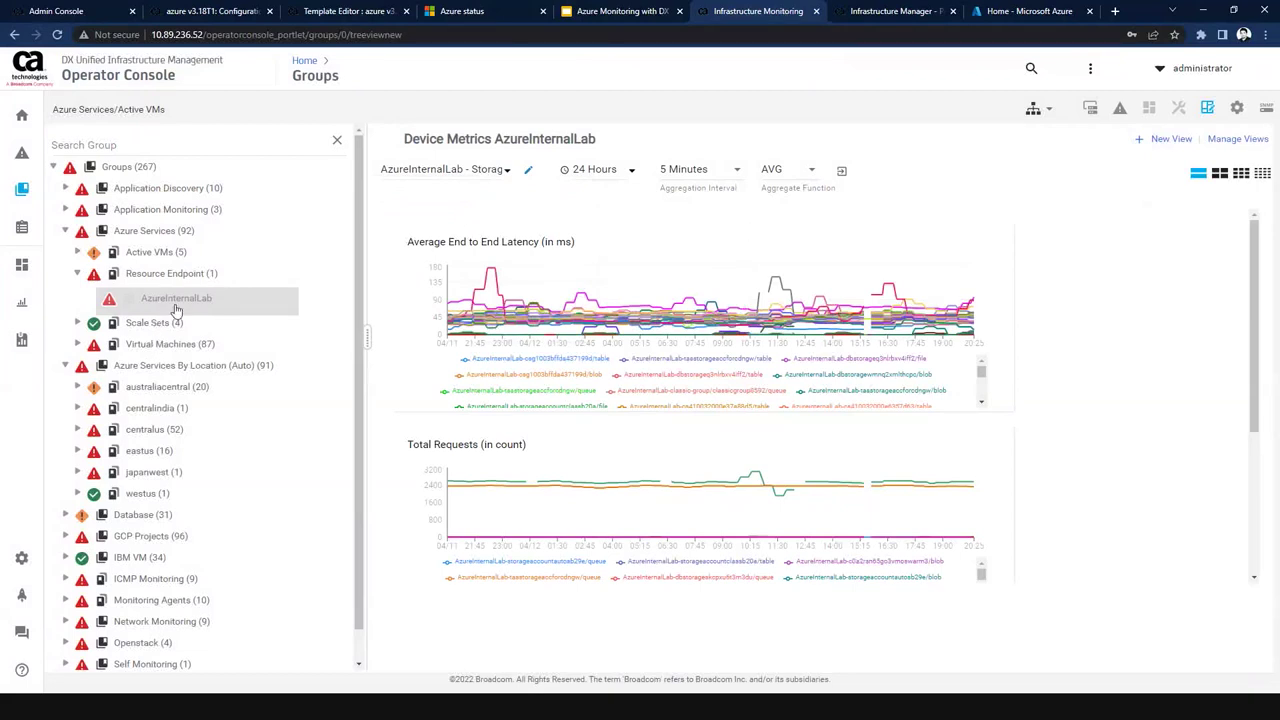
# Open the Alarms page and look at the custom filter categories available for the alarm list.
pyautogui.click(70, 156)
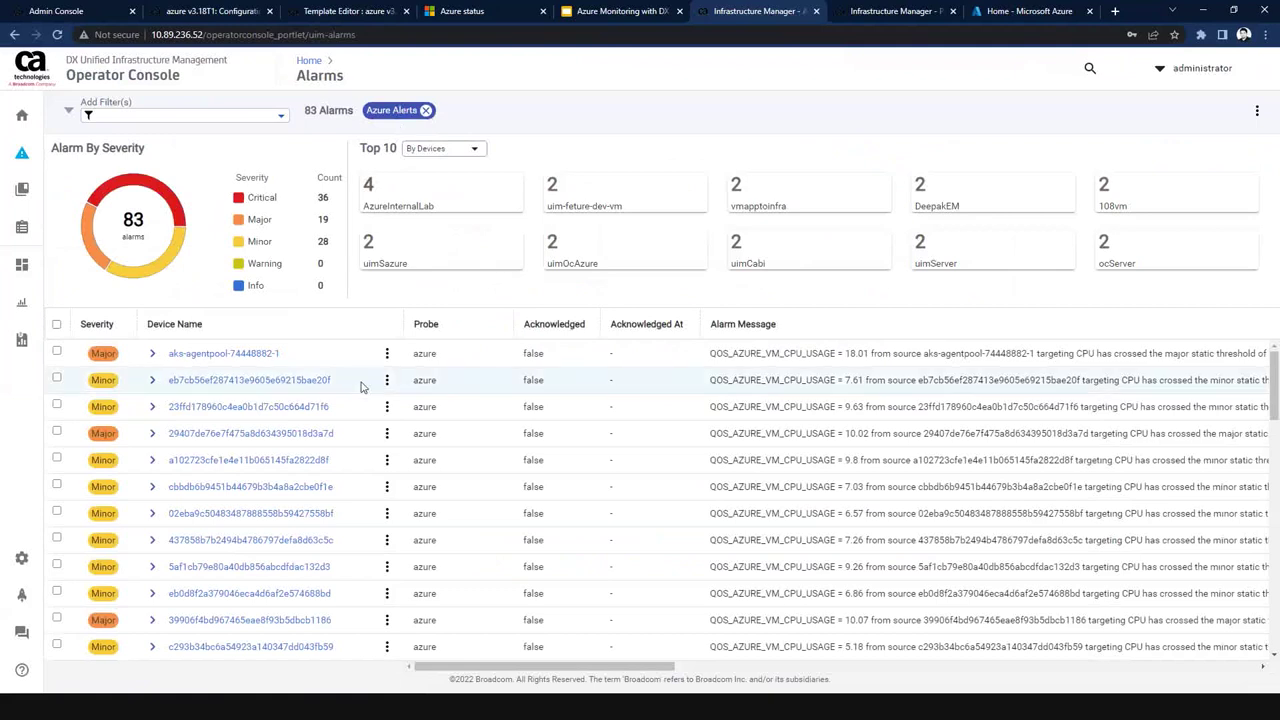
pyautogui.click(241, 116)
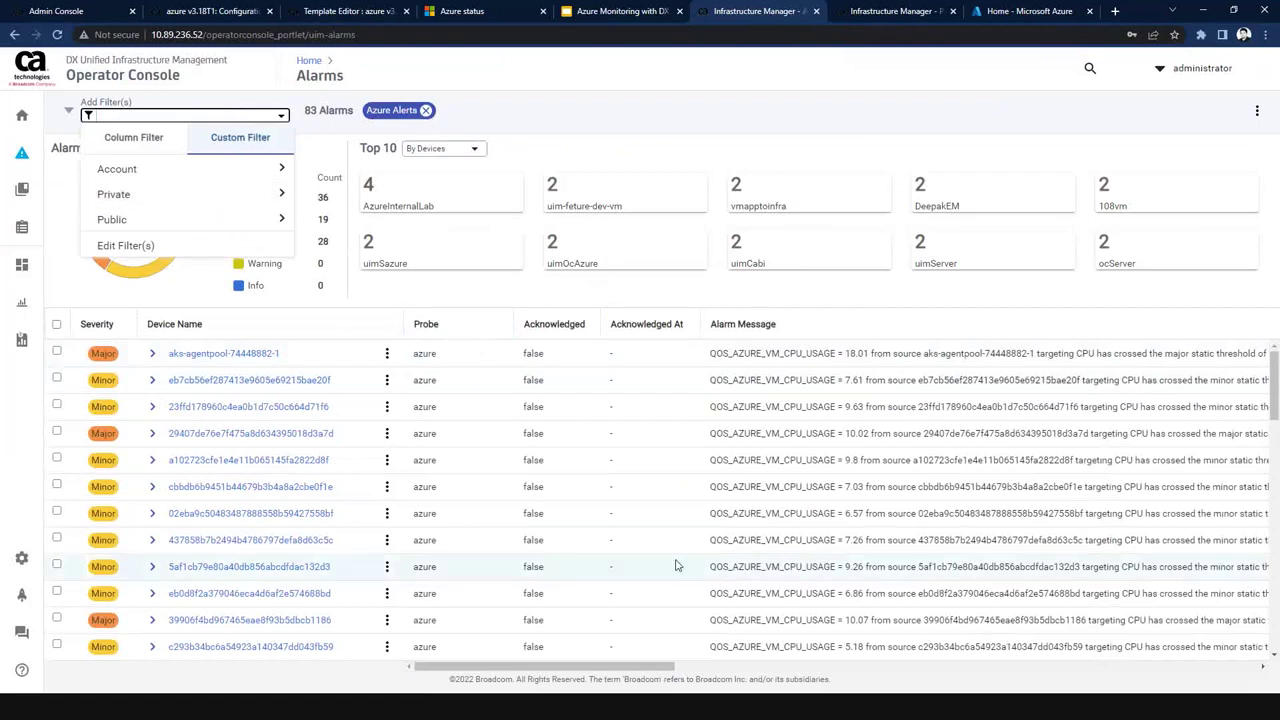
pyautogui.click(657, 141)
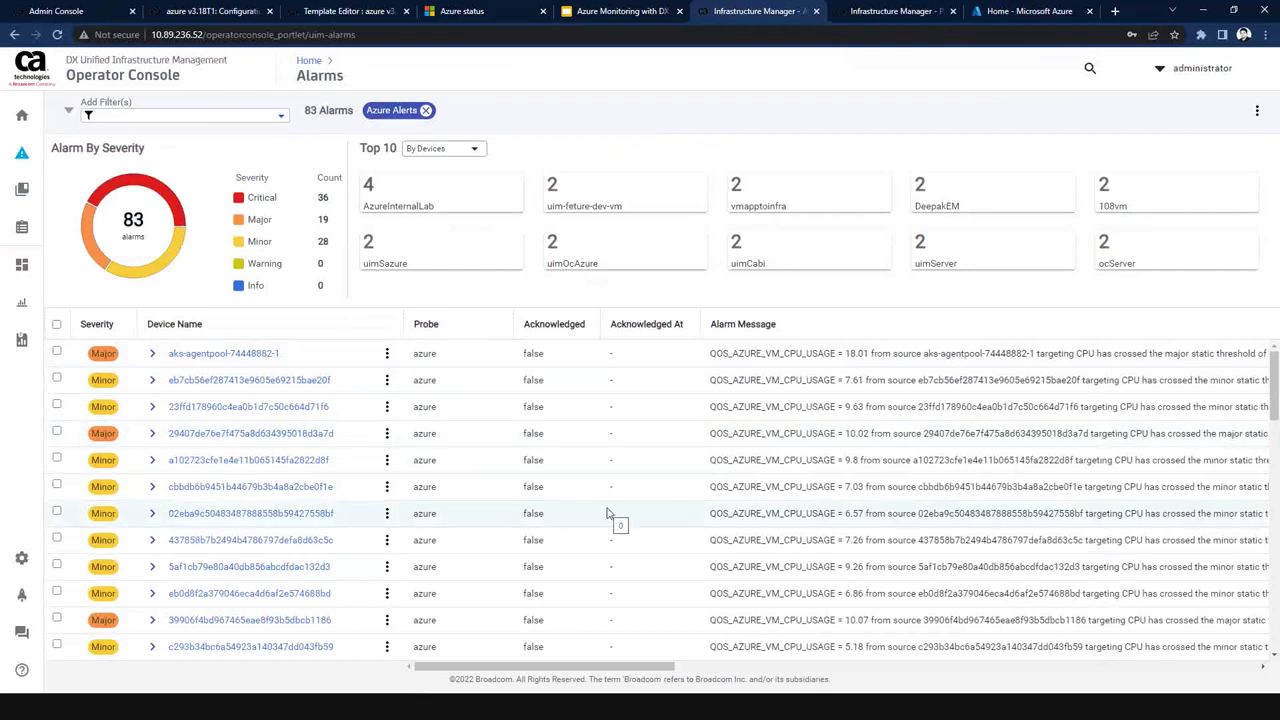
# Open the custom filter editor, review the condition of the public Azure Alerts filter, and close it unchanged.
pyautogui.click(252, 117)
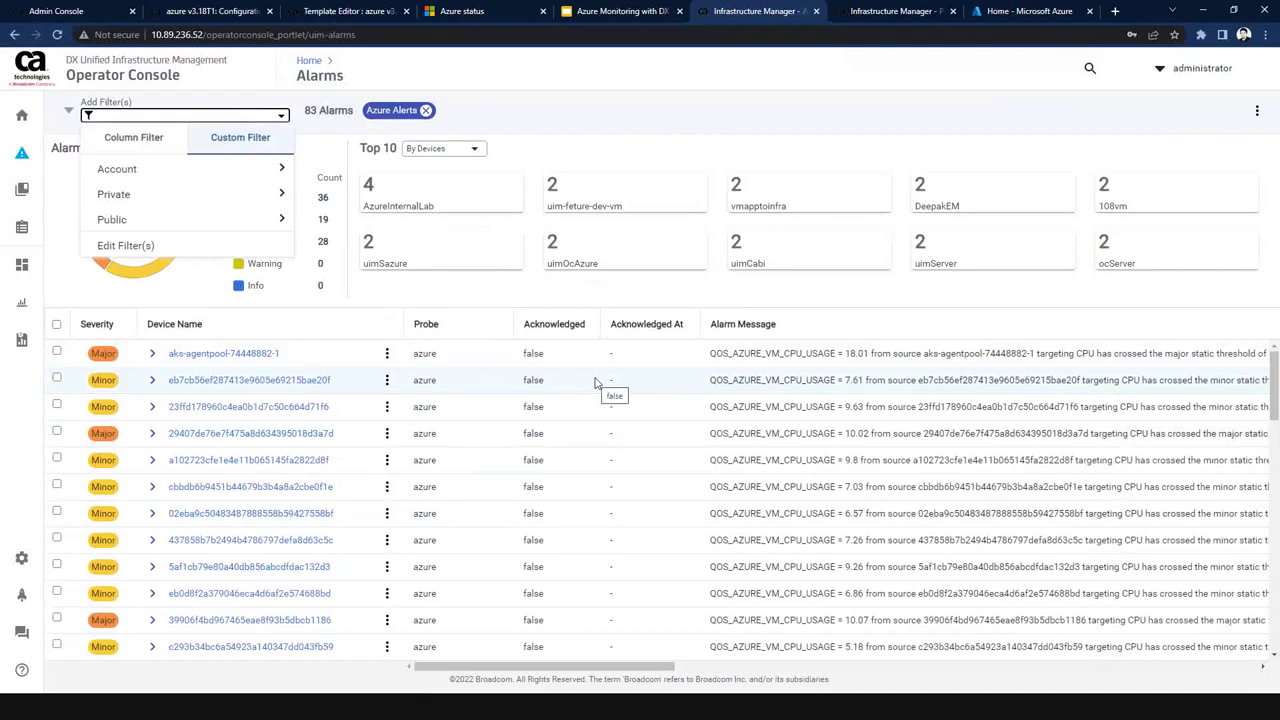
pyautogui.click(234, 150)
pyautogui.click(207, 255)
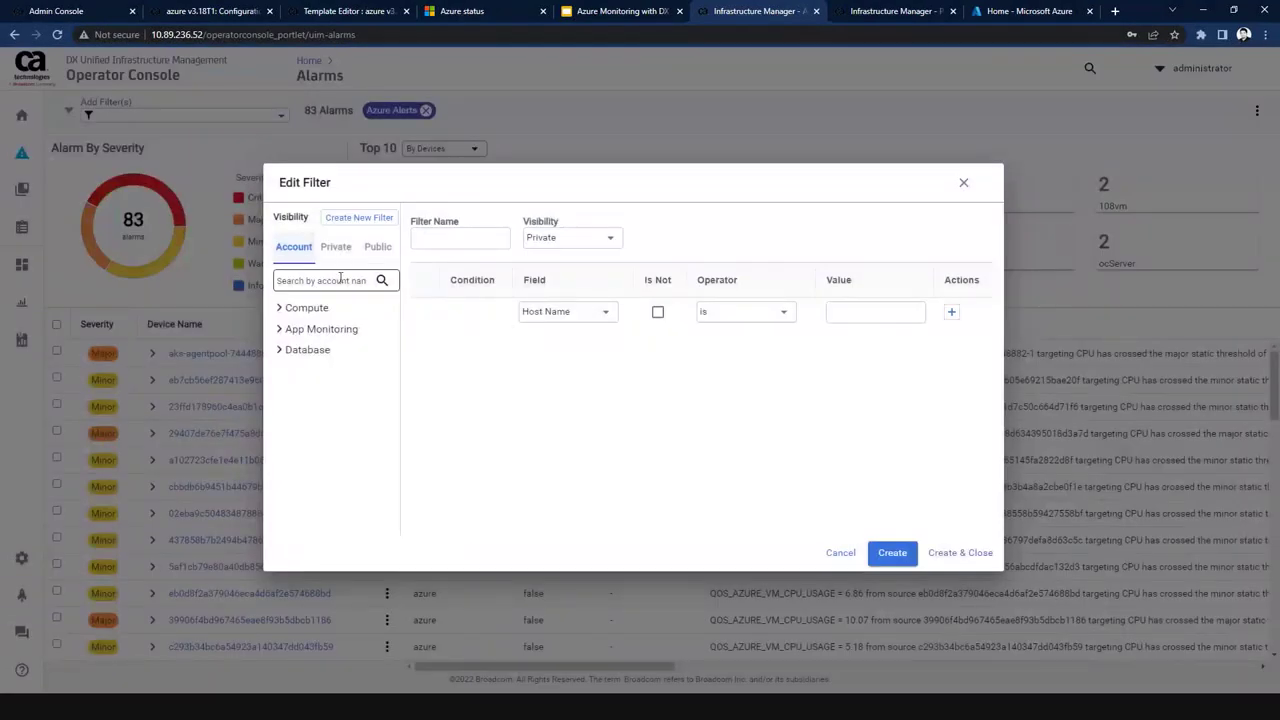
pyautogui.click(375, 248)
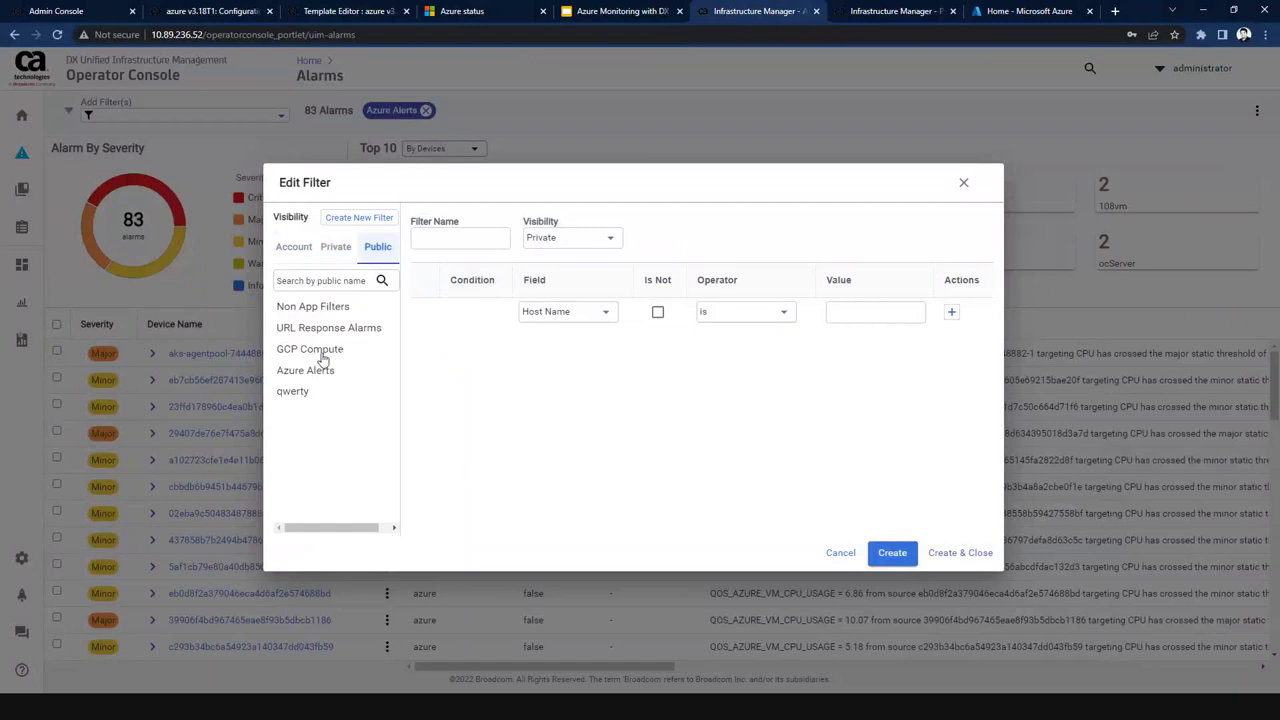
pyautogui.click(318, 372)
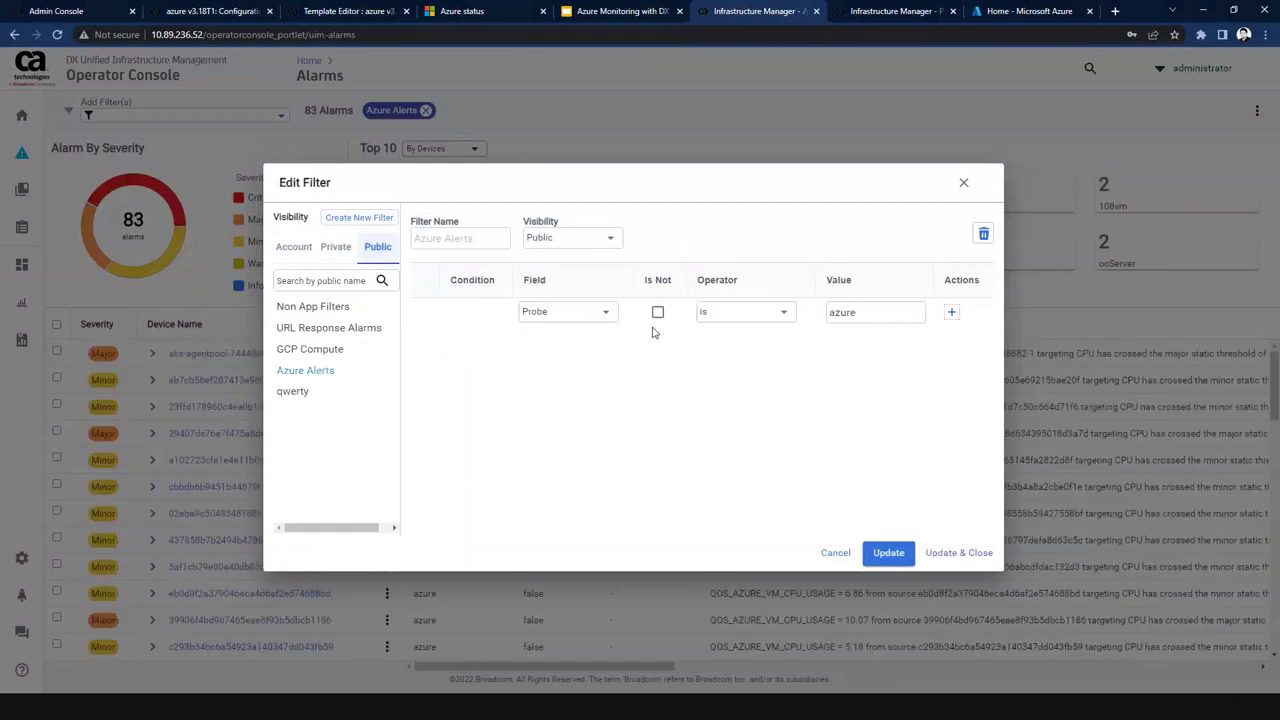
pyautogui.click(961, 186)
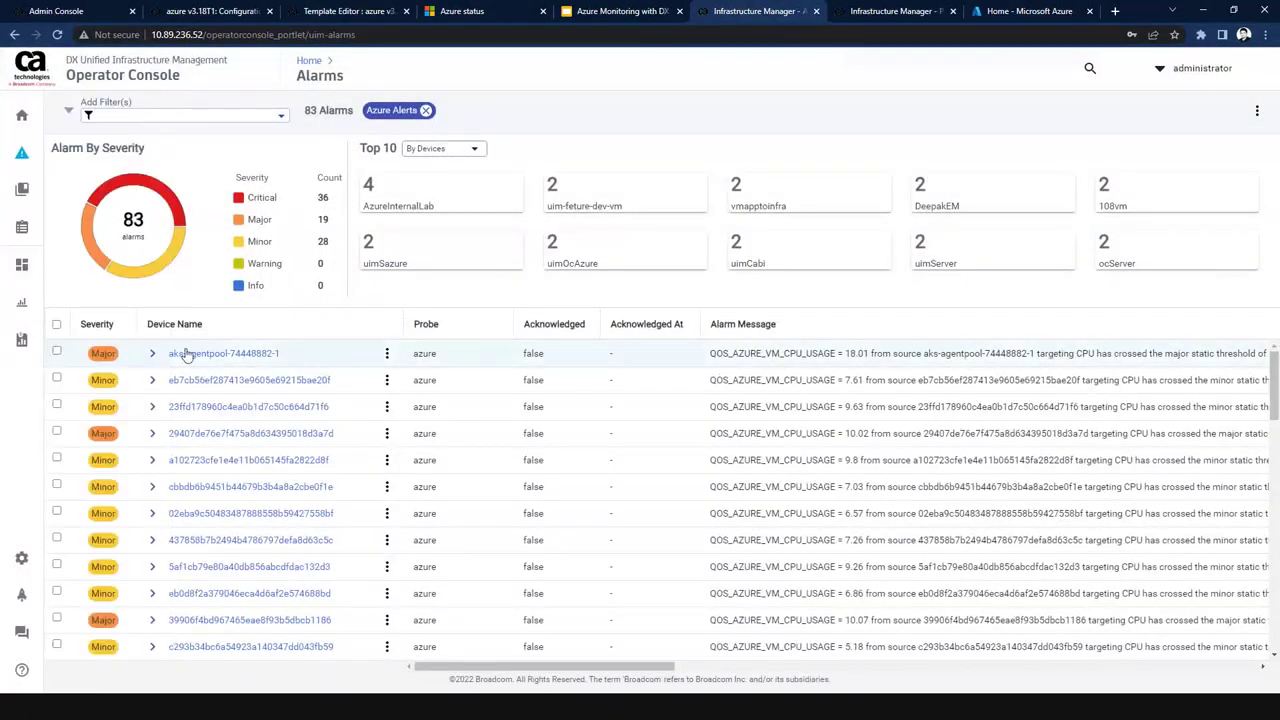
# Open the Performance Reports Designer from the Operator Console settings.
pyautogui.moveTo(60, 339)
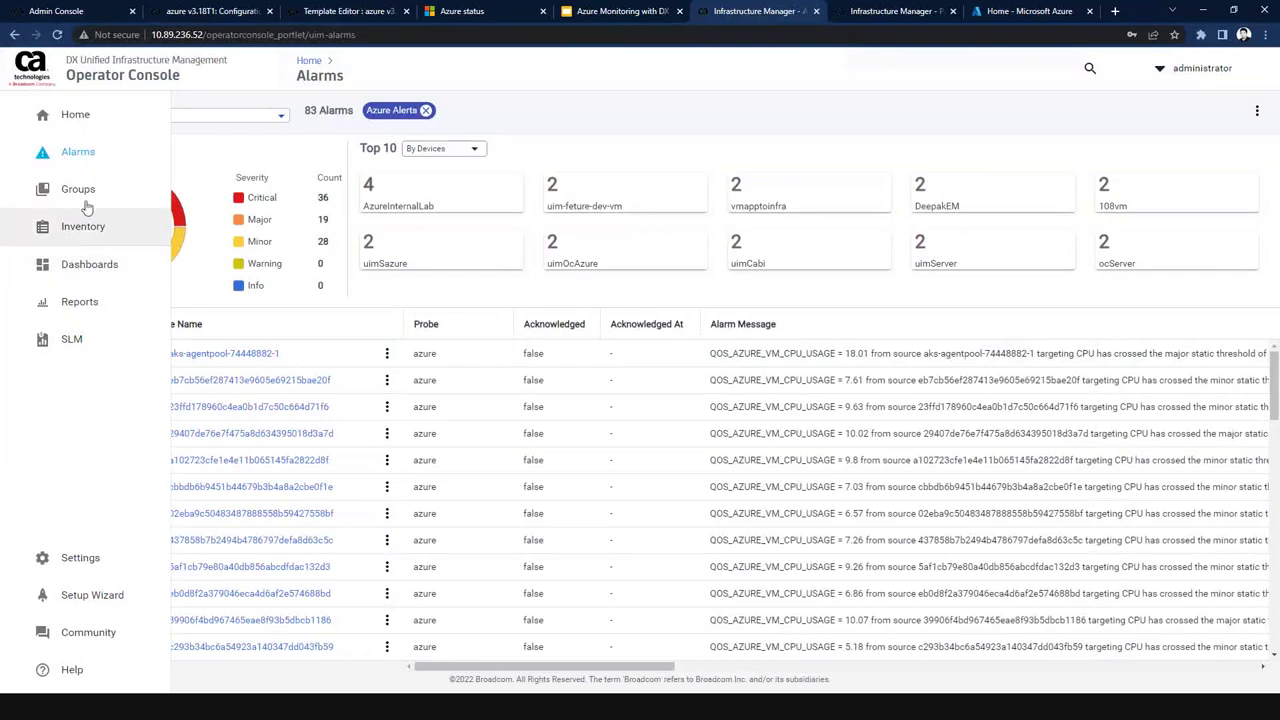
pyautogui.click(85, 558)
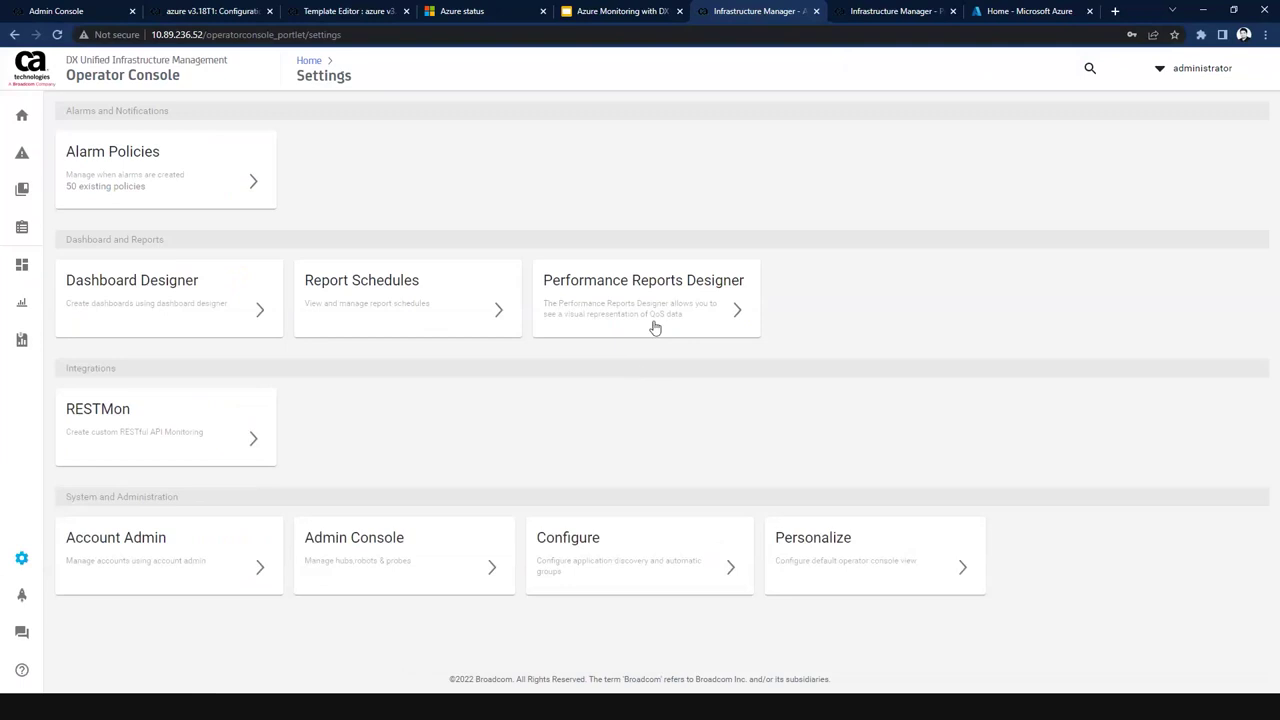
pyautogui.click(692, 316)
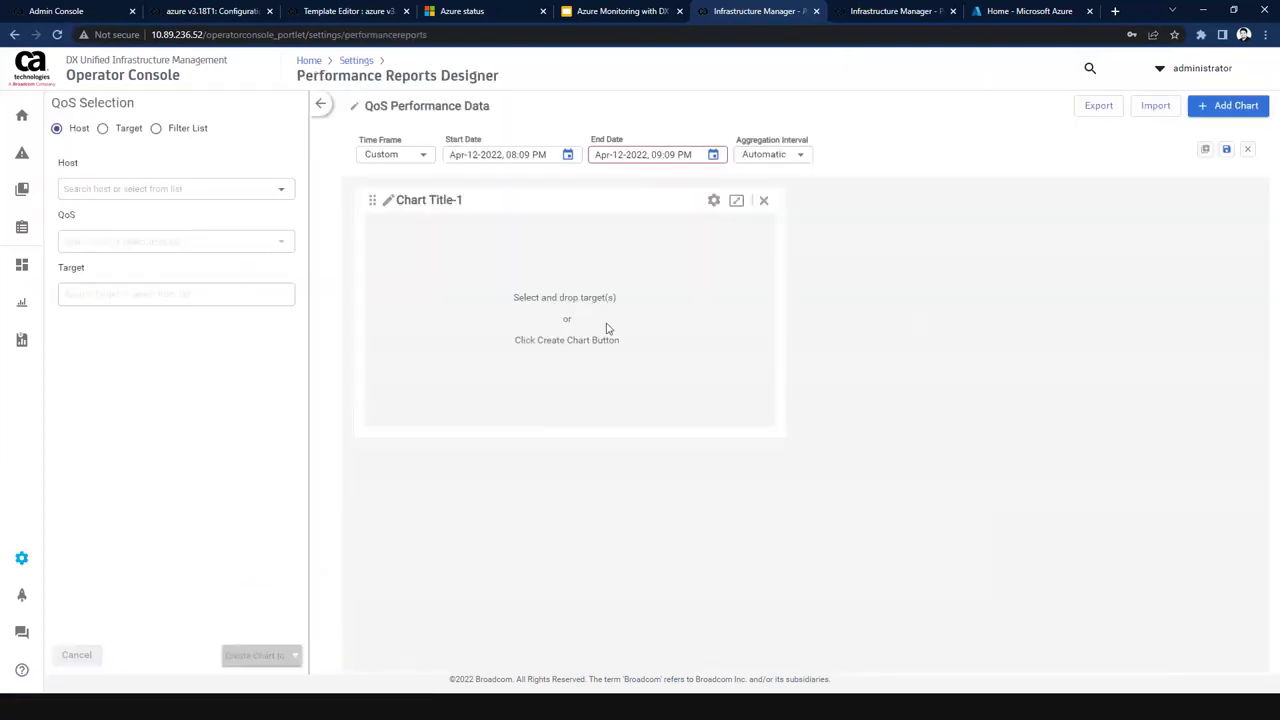
# Select QoS data by target, choosing QOS_AZURE_VM_CPU_USAGE as the QoS and CPU as the target.
pyautogui.click(103, 130)
pyautogui.click(166, 190)
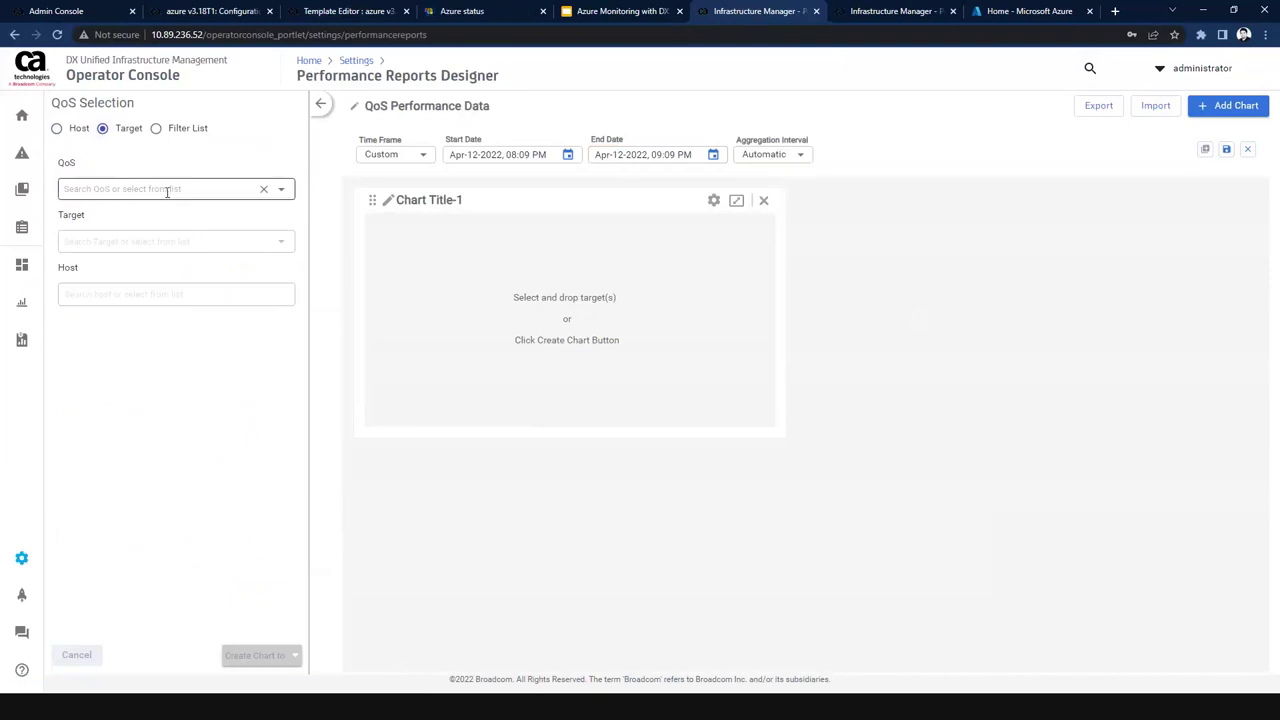
pyautogui.write('a')
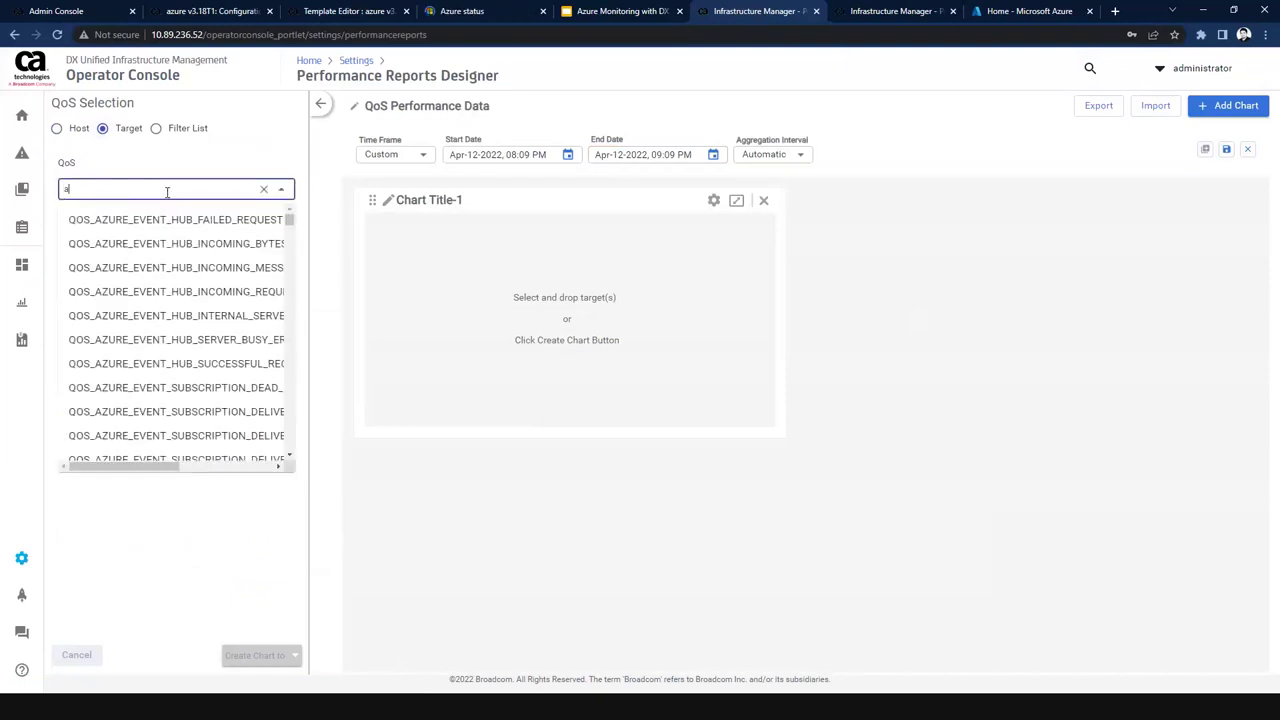
pyautogui.press('BackSpace')
pyautogui.write('cpu')
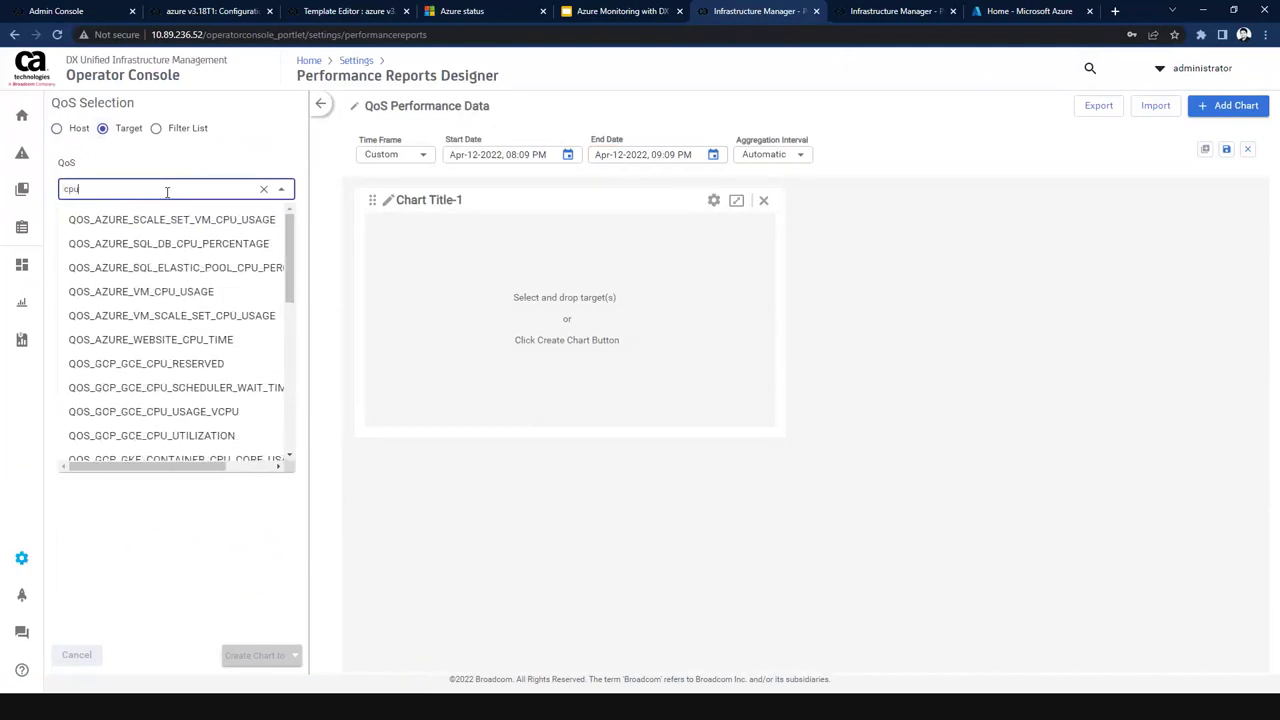
pyautogui.click(172, 292)
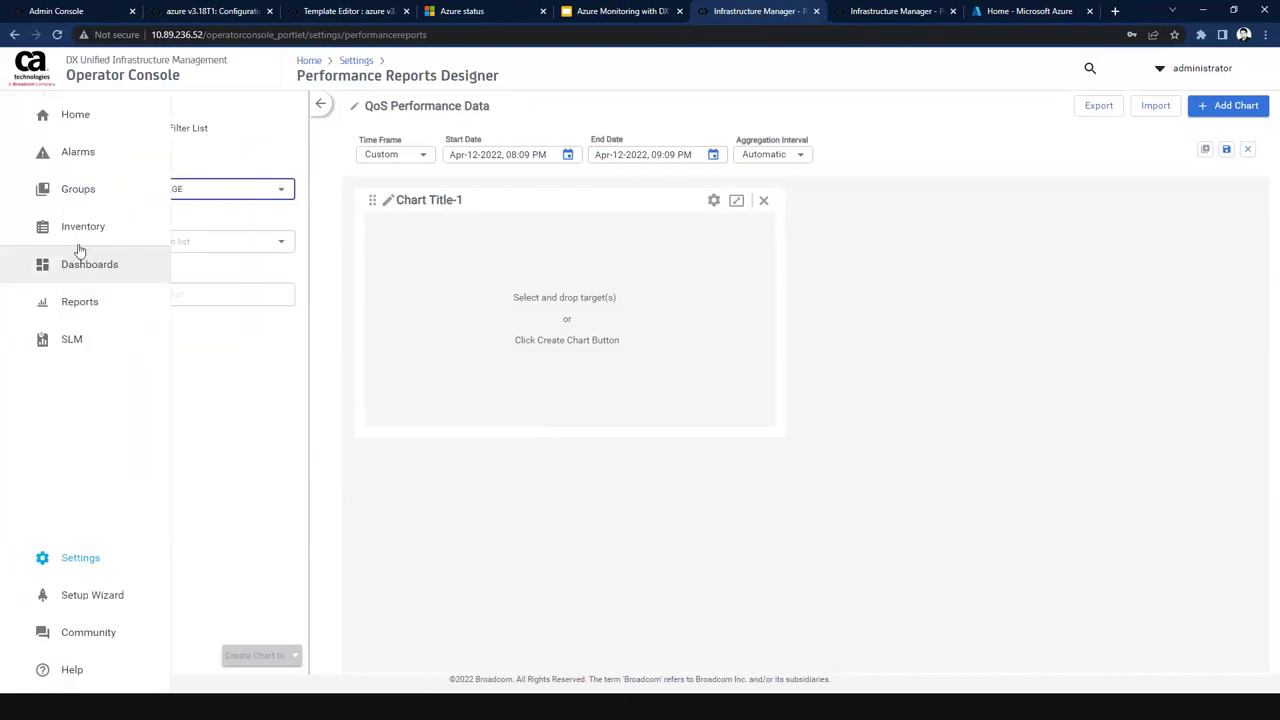
pyautogui.click(205, 244)
pyautogui.write('CPU')
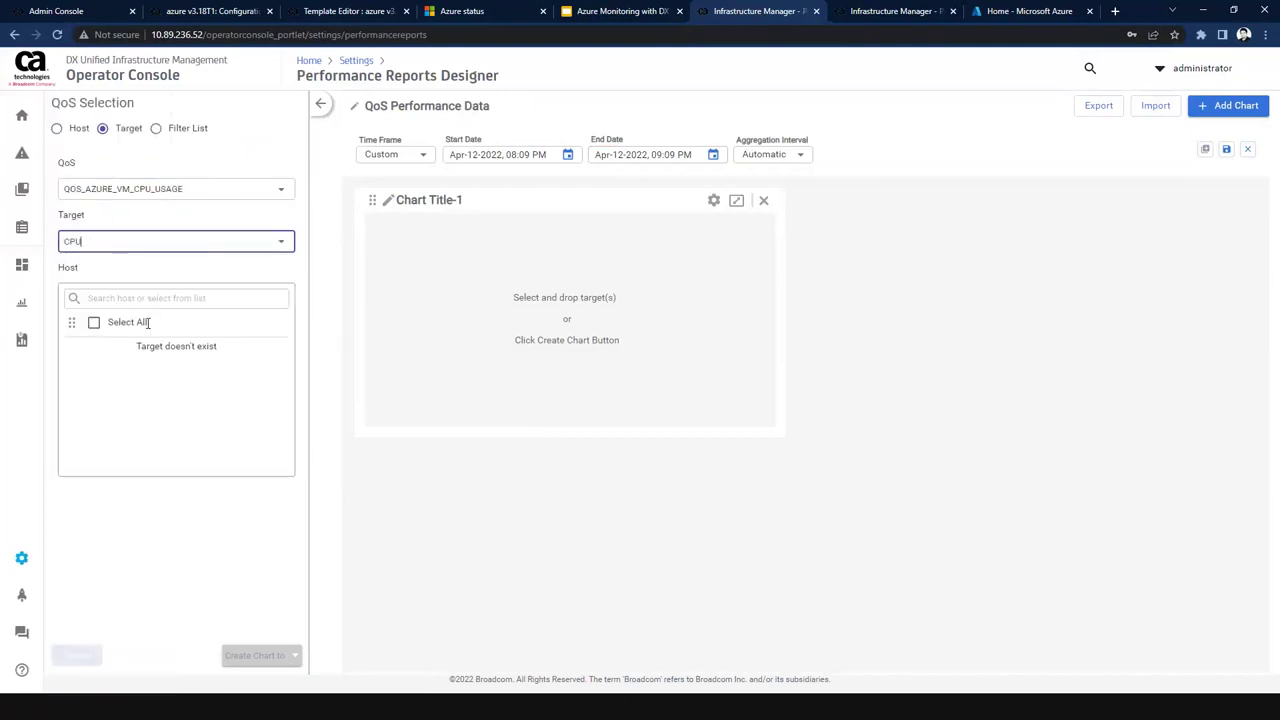
# Filter the hosts by "aks", select aks-agentpool-74448882-0, -1 and -2, and plot their CPU usage in the empty Chart Title-1 chart.
pyautogui.click(160, 298)
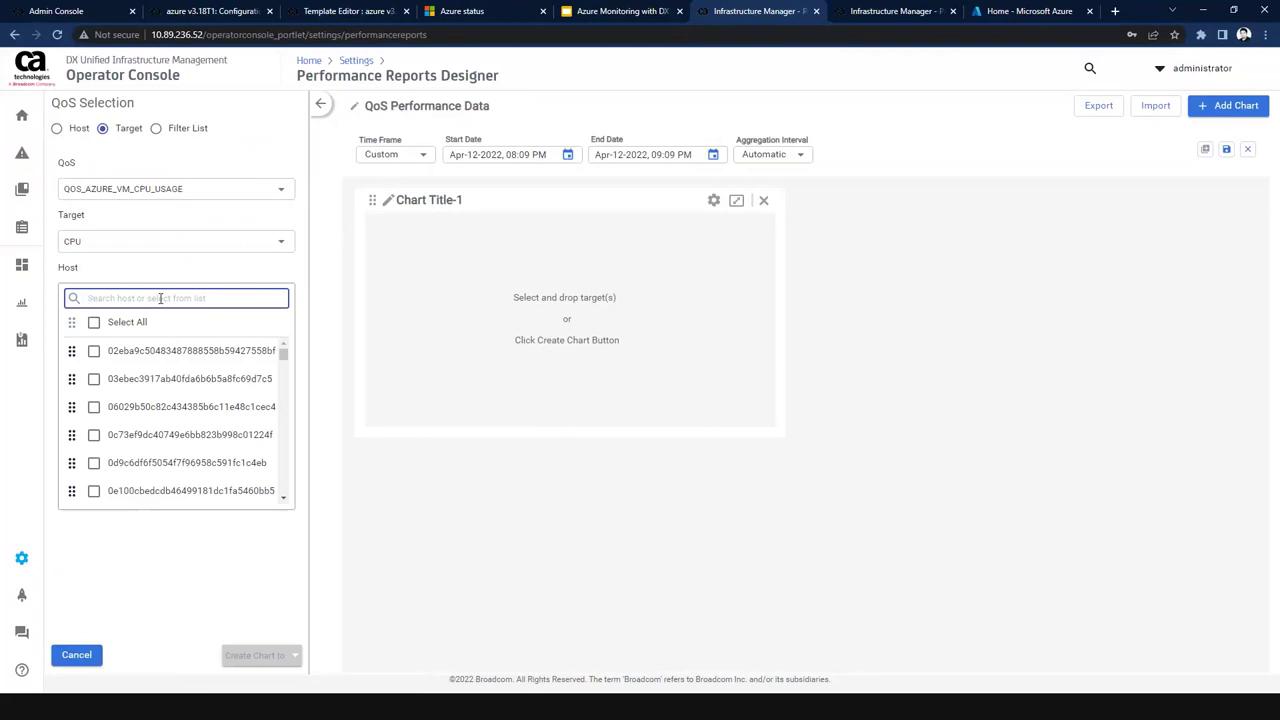
pyautogui.write('aks')
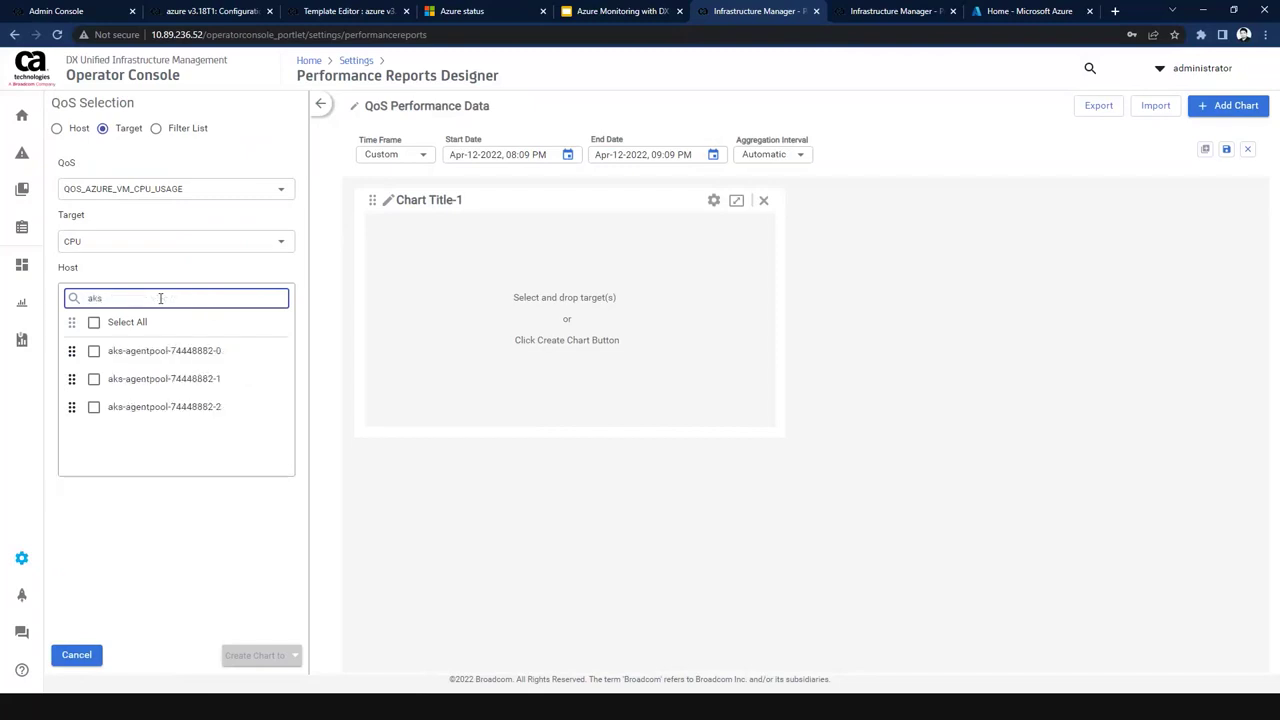
pyautogui.click(94, 351)
pyautogui.click(94, 380)
pyautogui.click(94, 407)
pyautogui.click(295, 656)
pyautogui.click(264, 624)
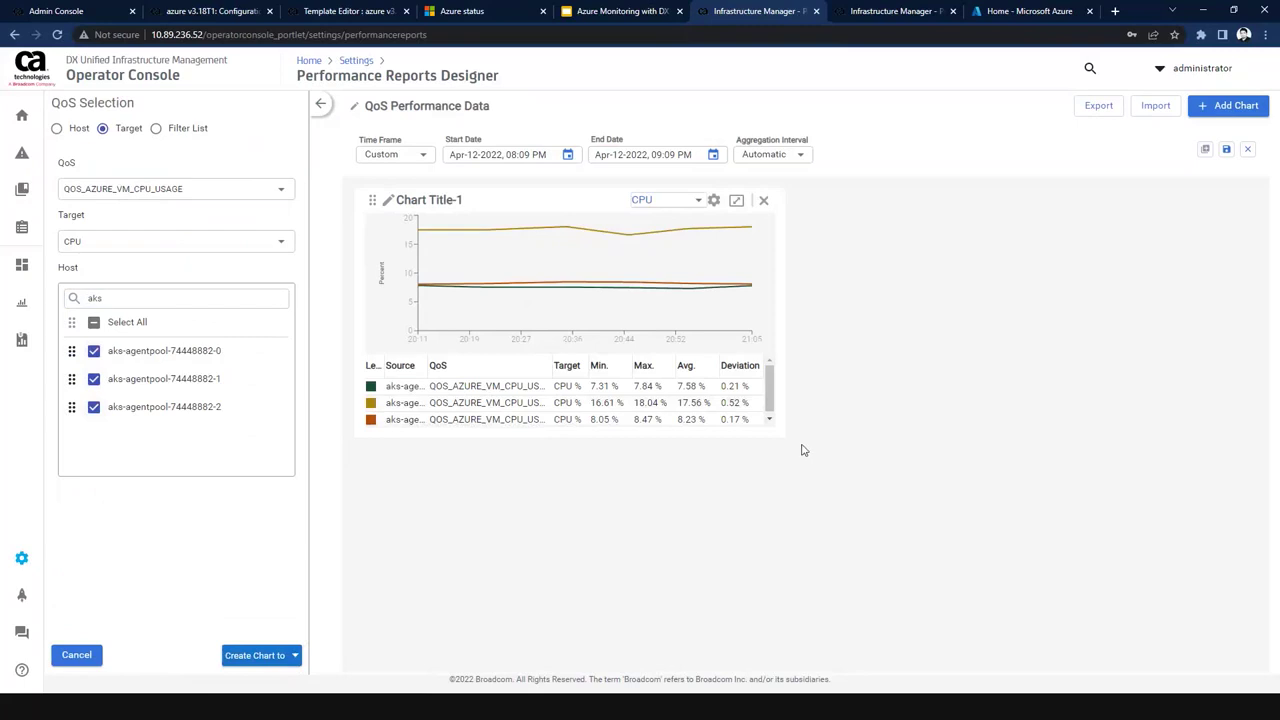
# Import the Summary View performance report from the Azure folder and look over its resource charts.
pyautogui.click(1155, 106)
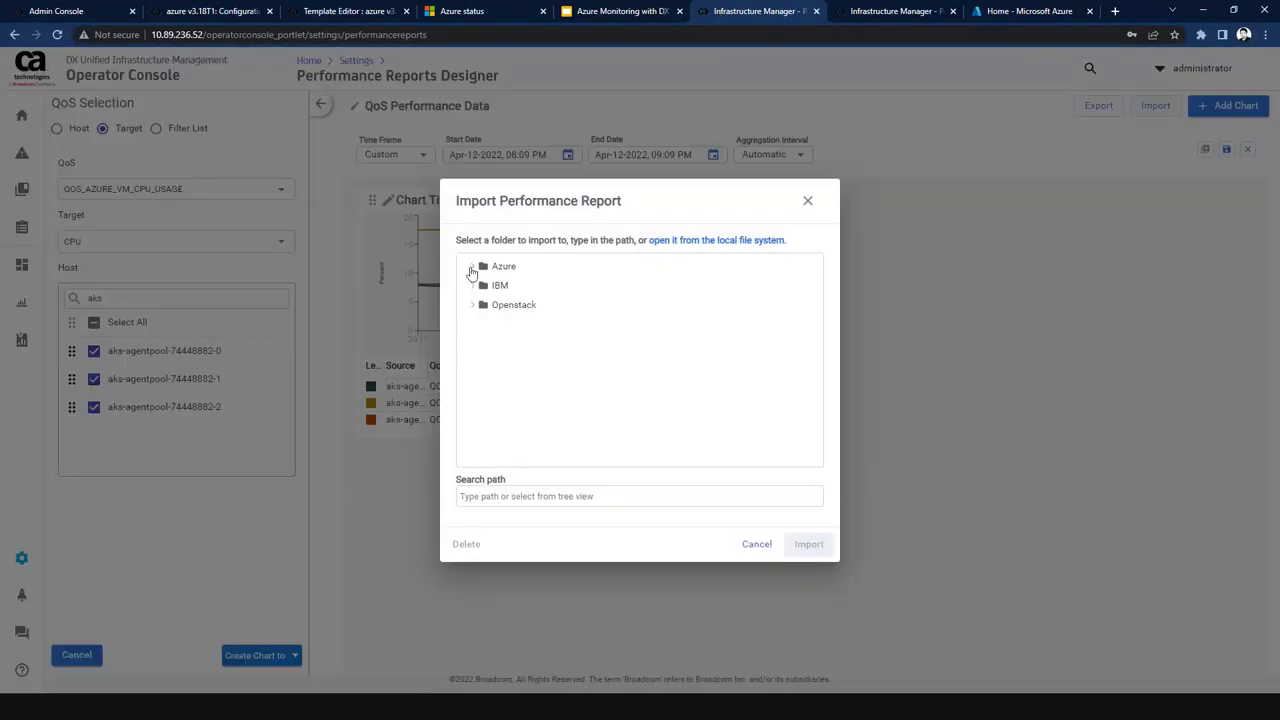
pyautogui.click(472, 266)
pyautogui.click(522, 385)
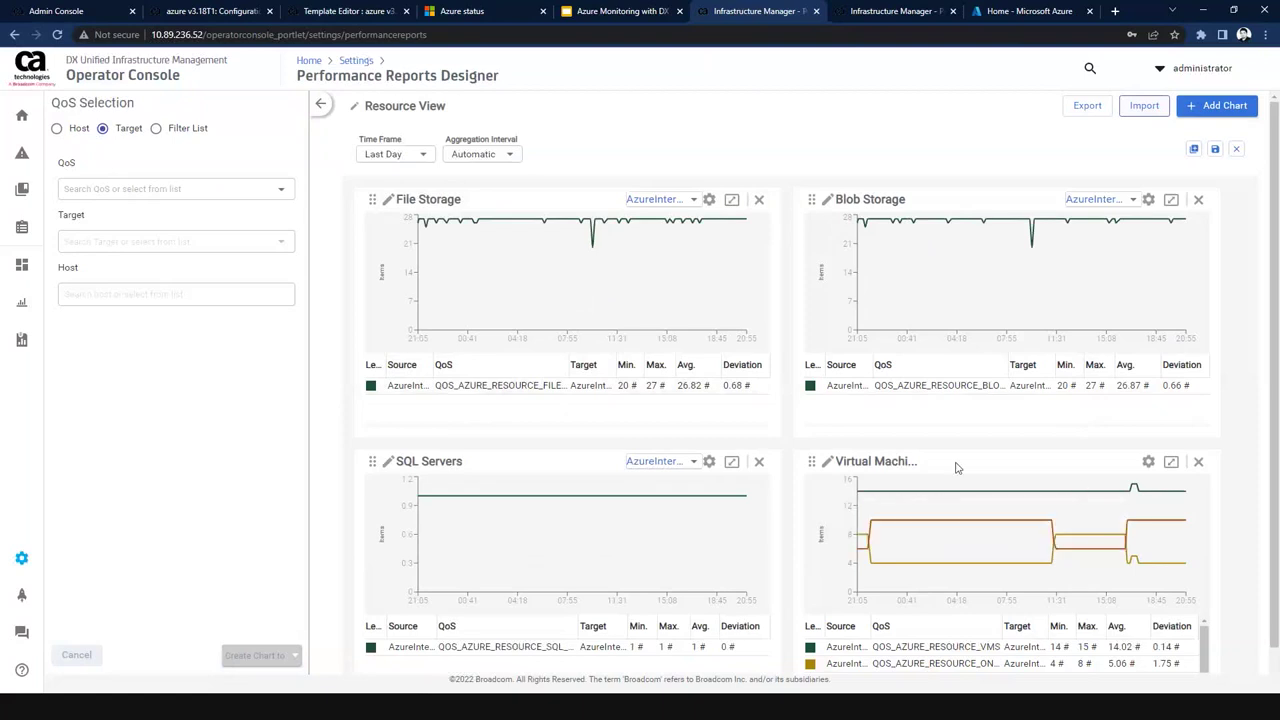
pyautogui.scroll(-1, 968, 560)
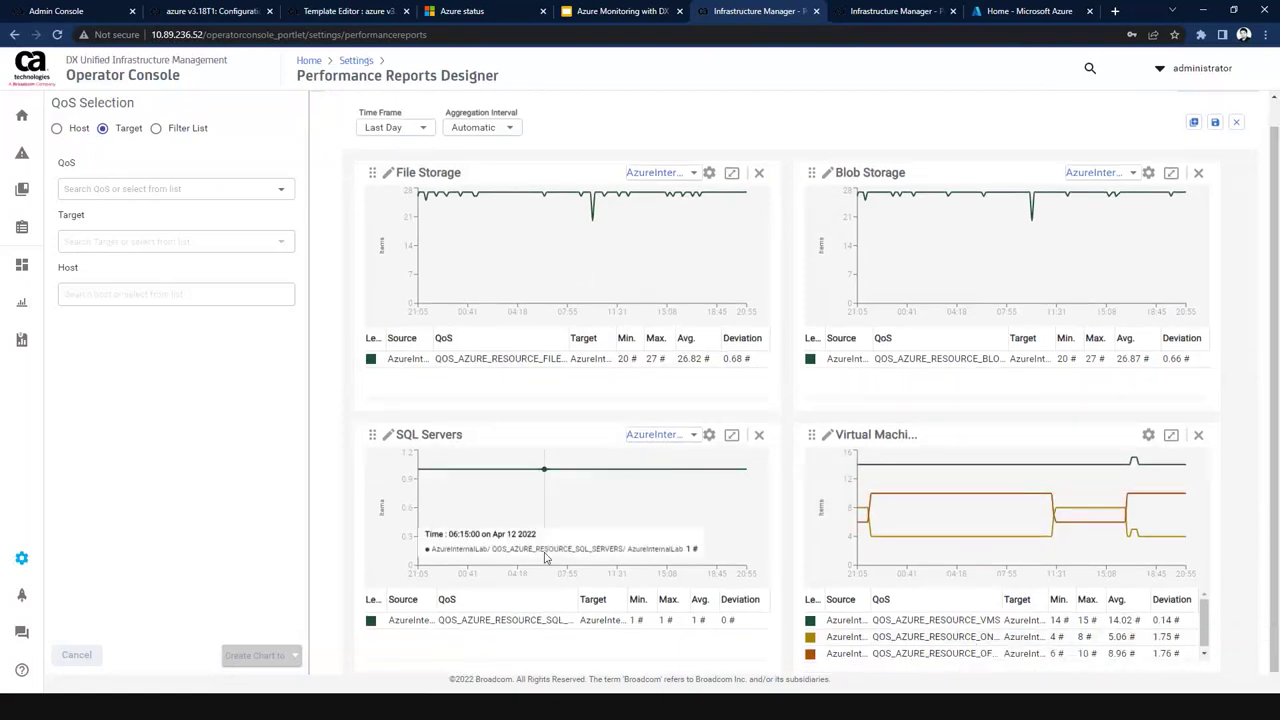
pyautogui.scroll(1, 1107, 212)
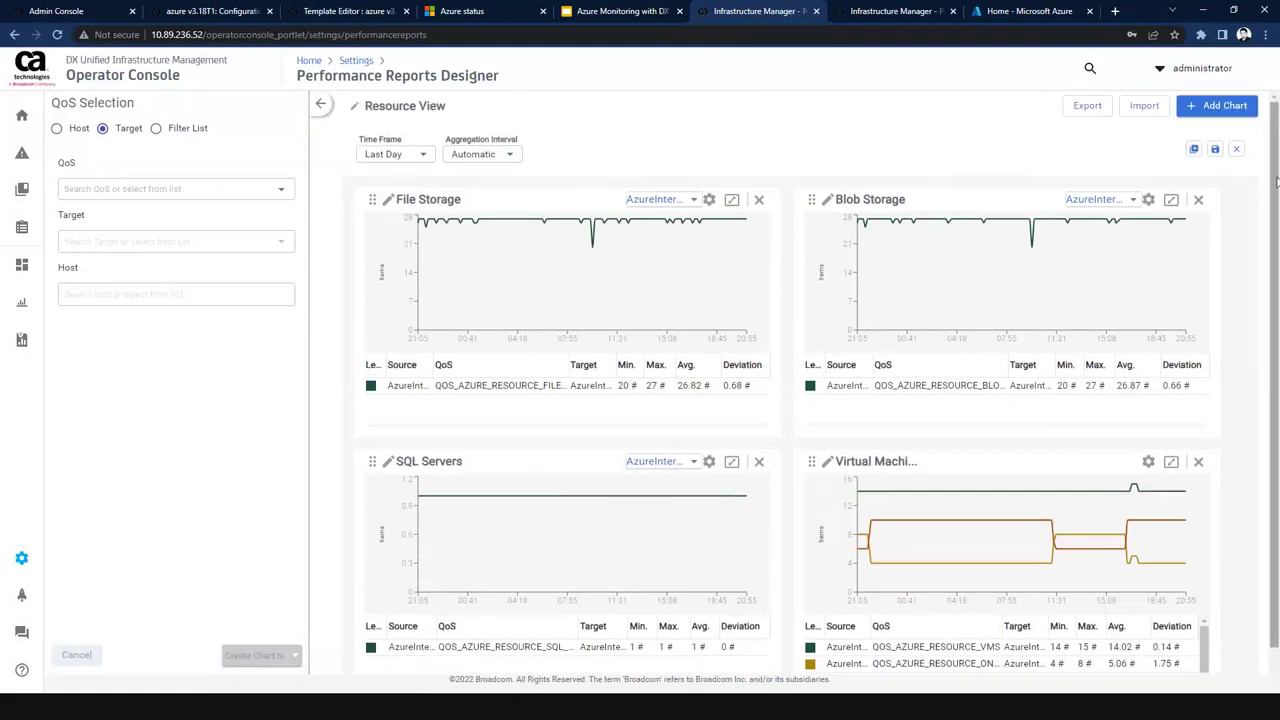
# Import the SQL Elastic Pool performance report from the Azure folder to show its database charts.
pyautogui.click(1145, 106)
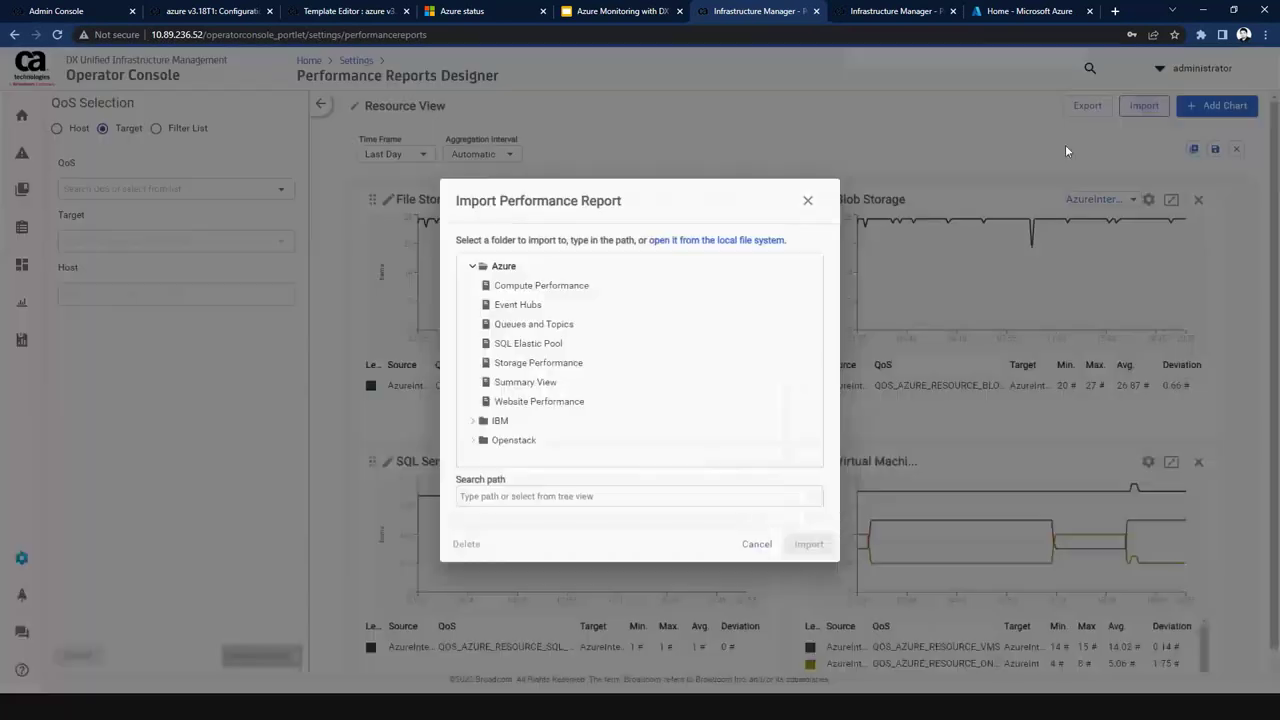
pyautogui.click(468, 268)
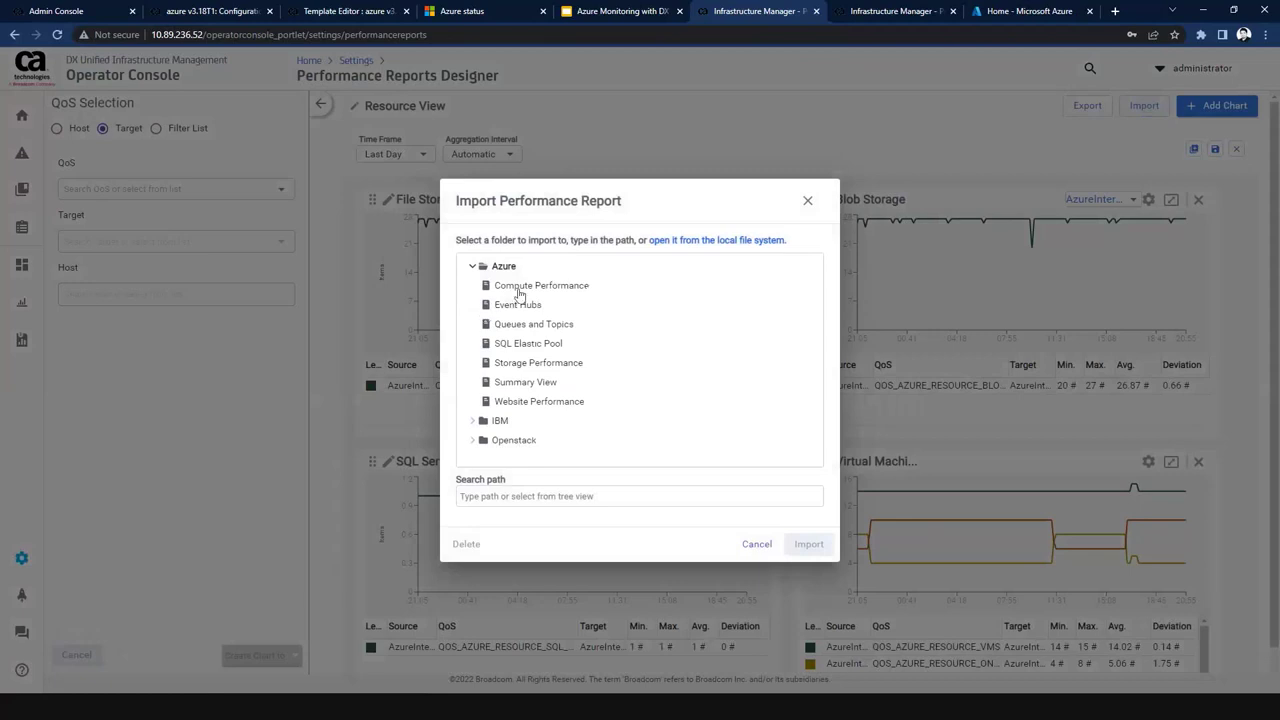
pyautogui.click(524, 344)
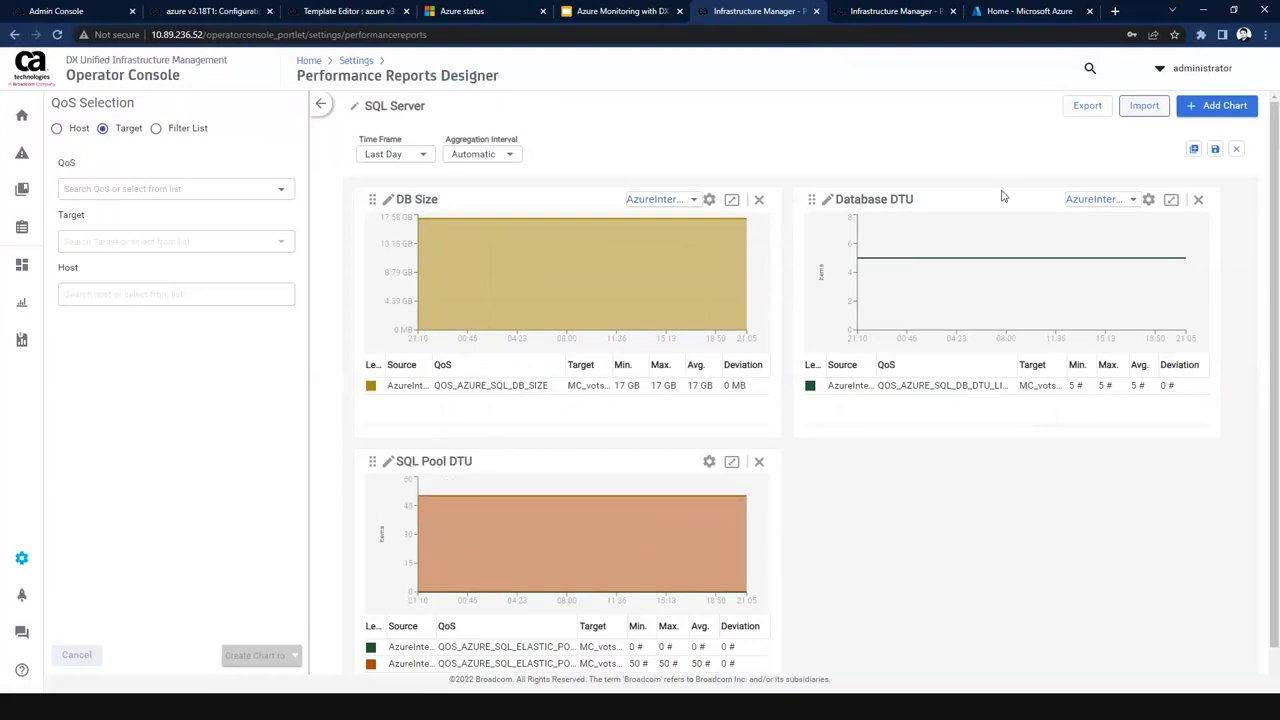
# Import the Website Performance report from the Azure folder to show its response time, memory and data charts.
pyautogui.click(1146, 110)
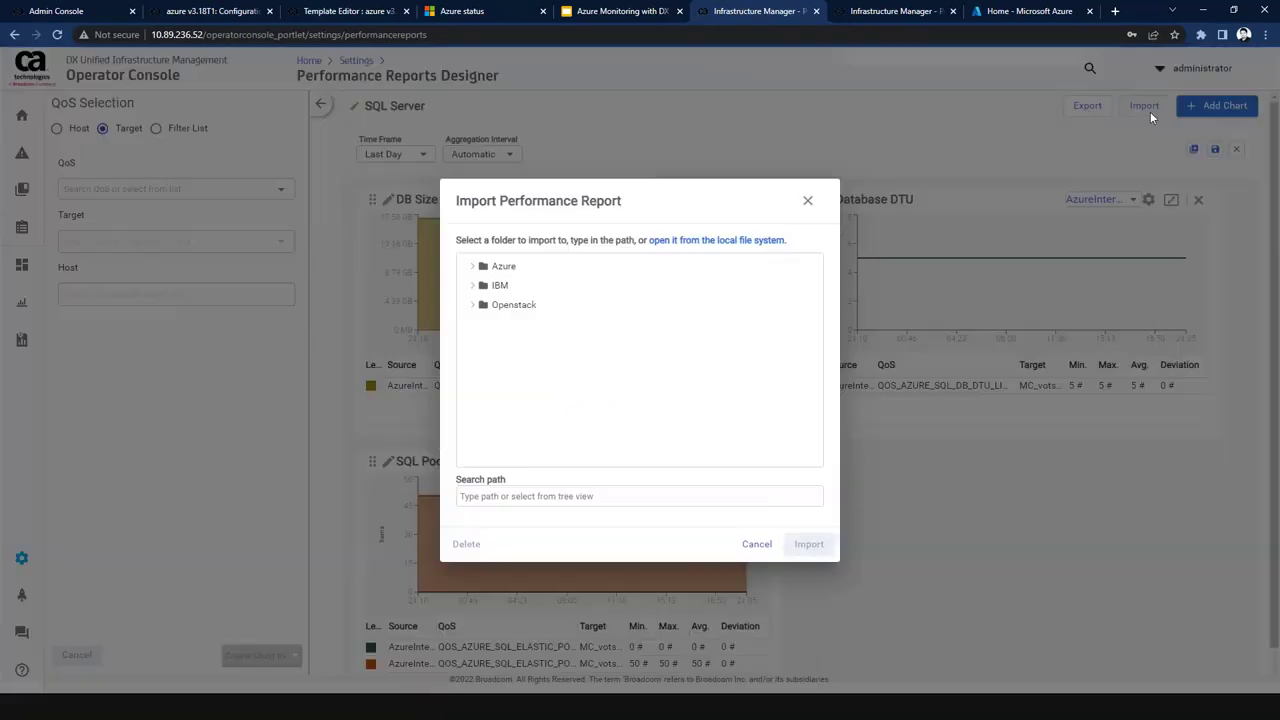
pyautogui.click(473, 267)
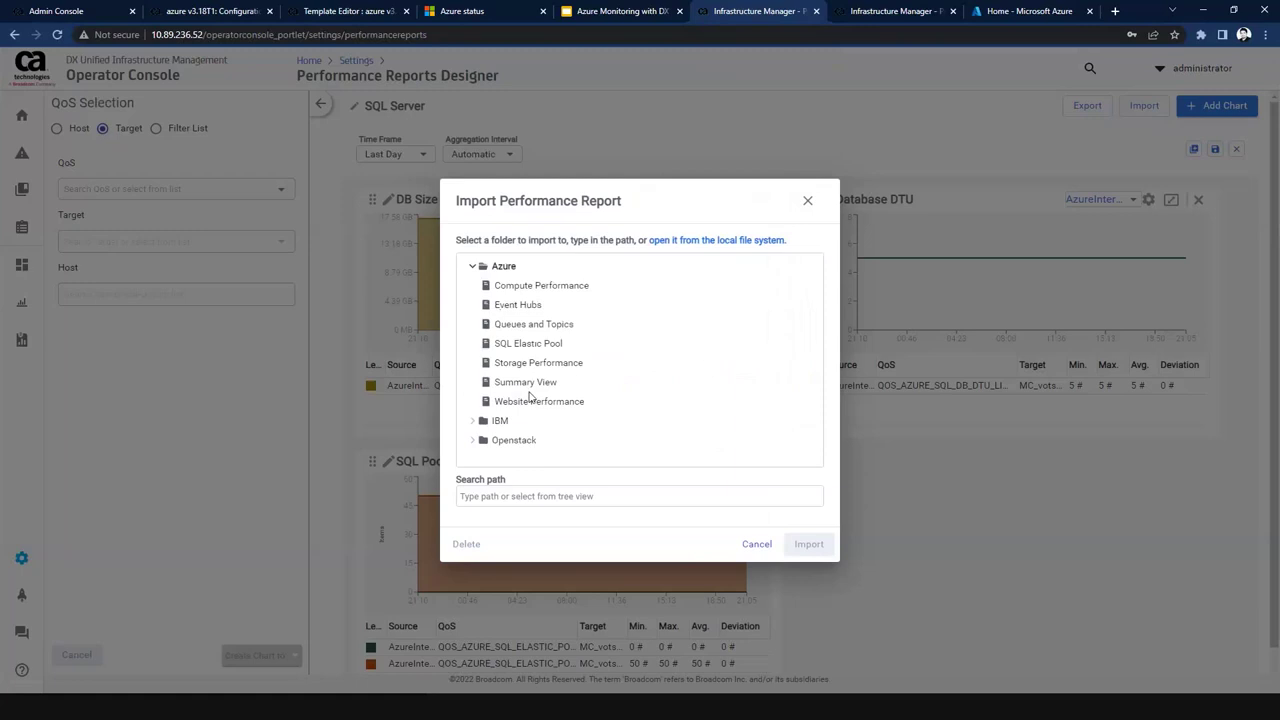
pyautogui.click(531, 306)
pyautogui.click(537, 401)
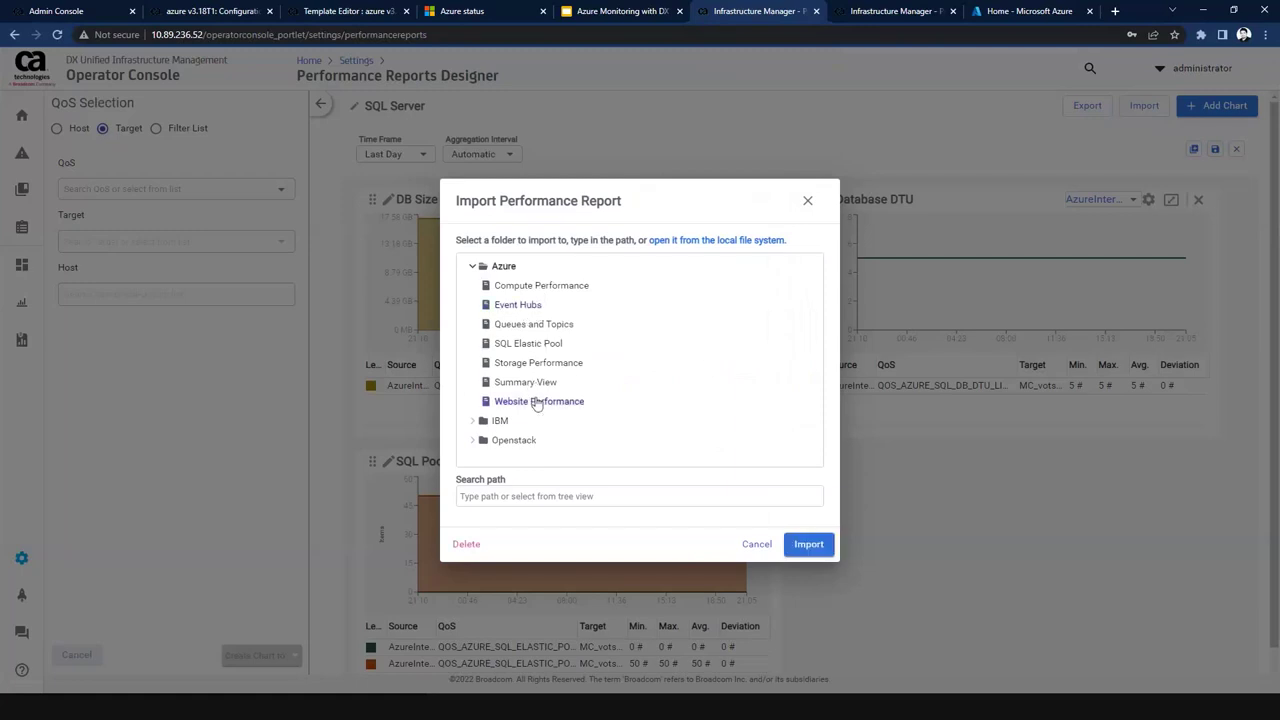
pyautogui.click(830, 548)
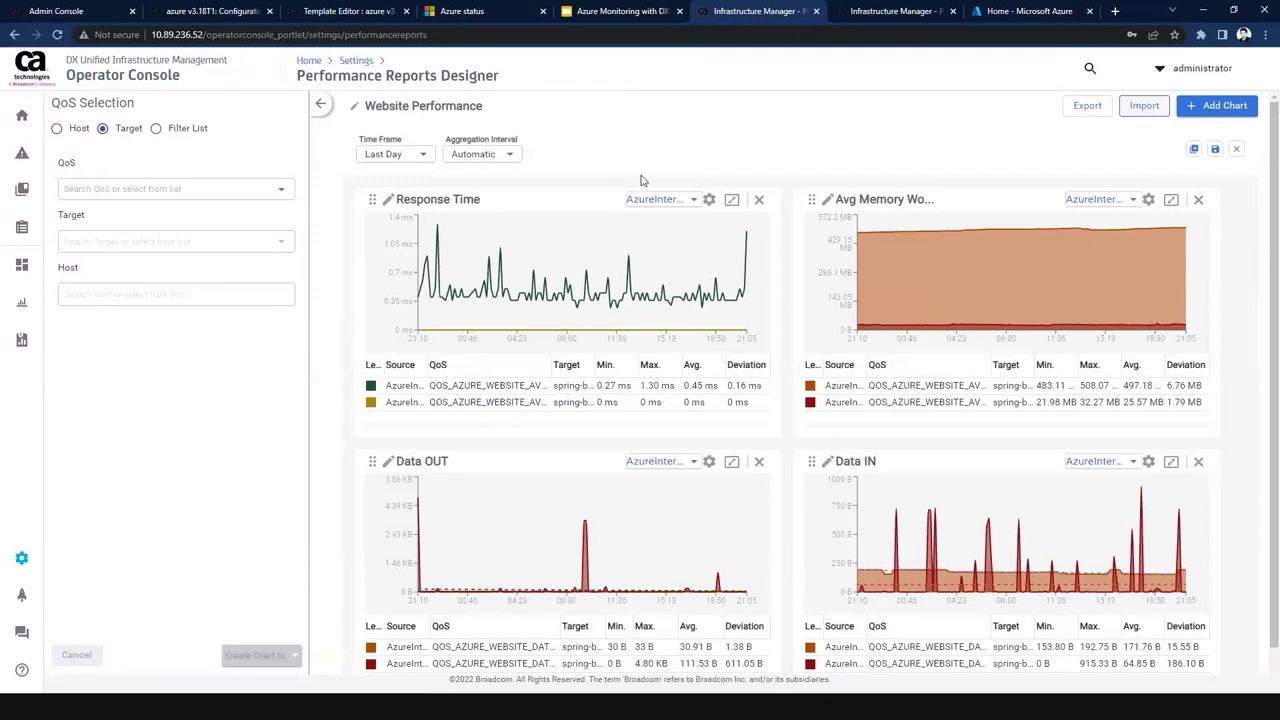
# Open the Summary Dashboard from the Azure folder in the Dashboard Designer, reached through the console settings.
pyautogui.moveTo(8, 130)
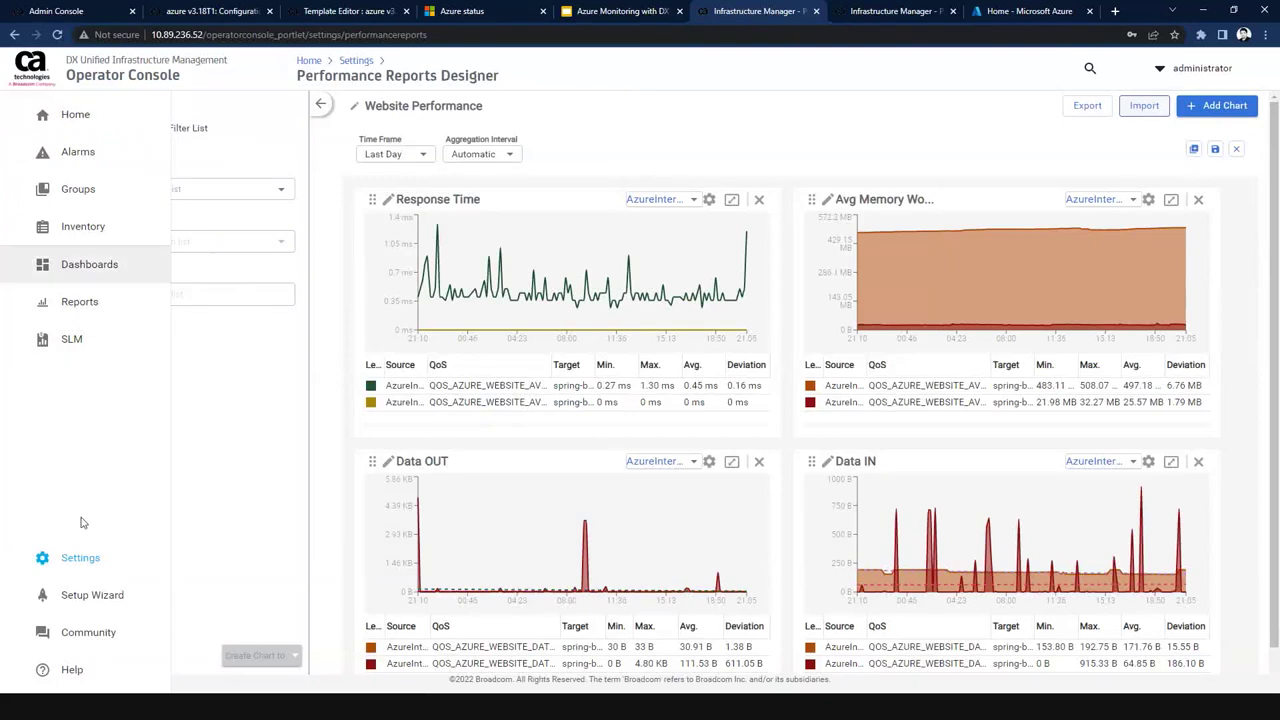
pyautogui.click(84, 562)
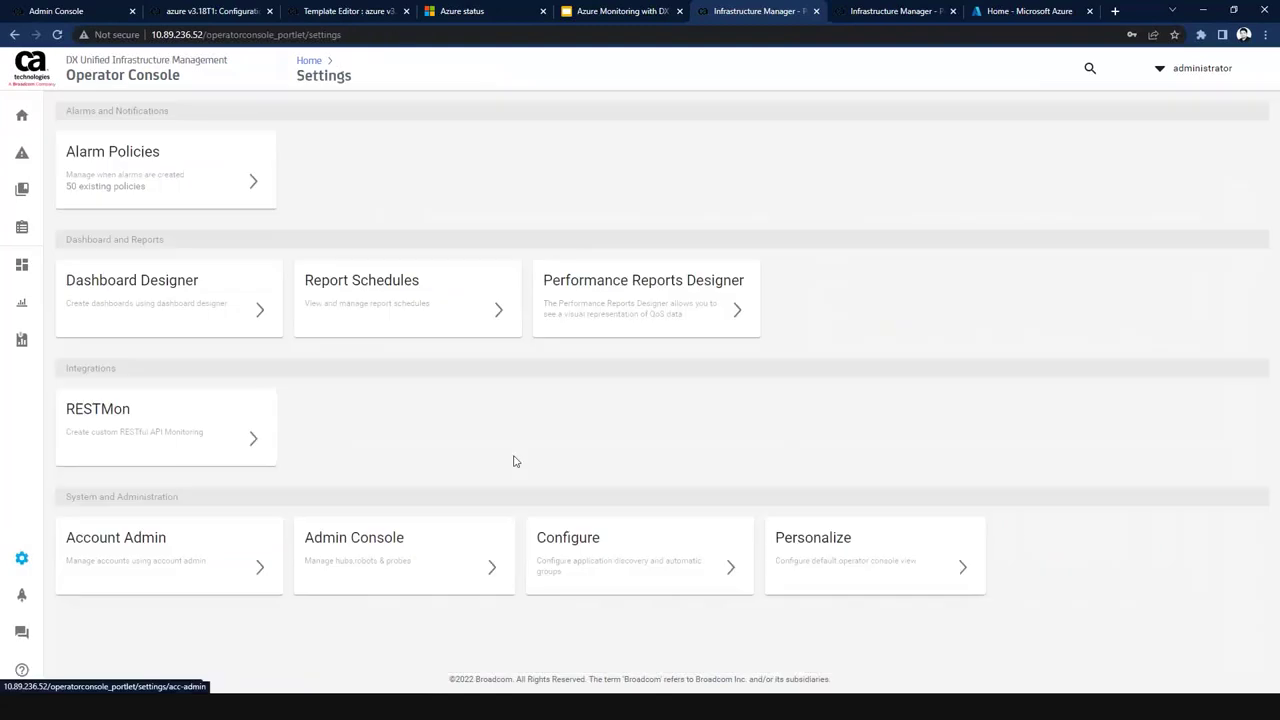
pyautogui.click(160, 317)
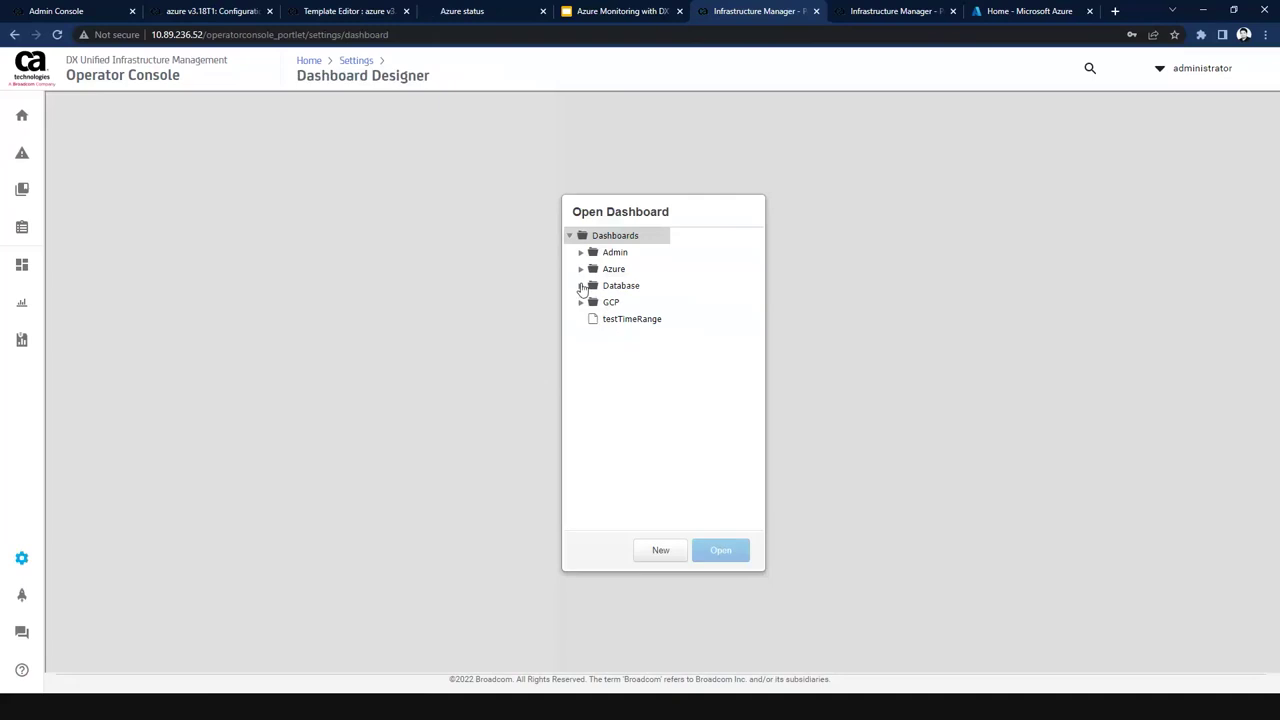
pyautogui.click(580, 269)
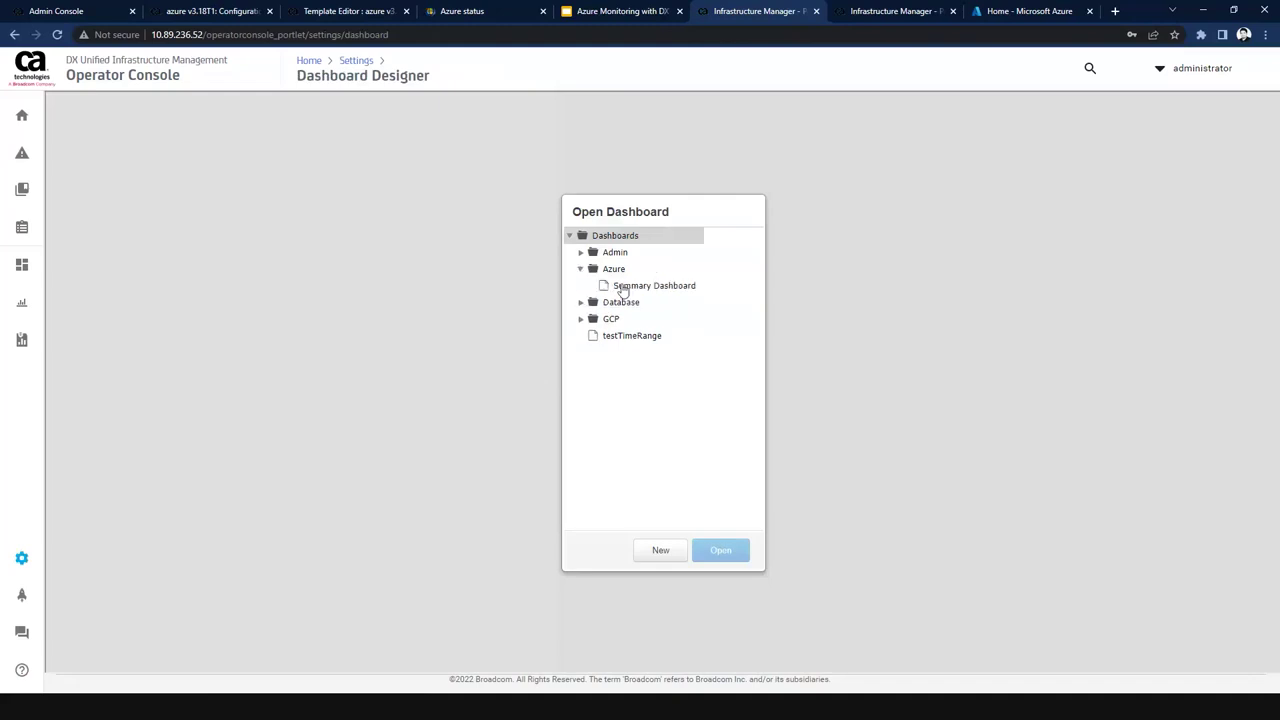
pyautogui.click(625, 285)
pyautogui.click(720, 555)
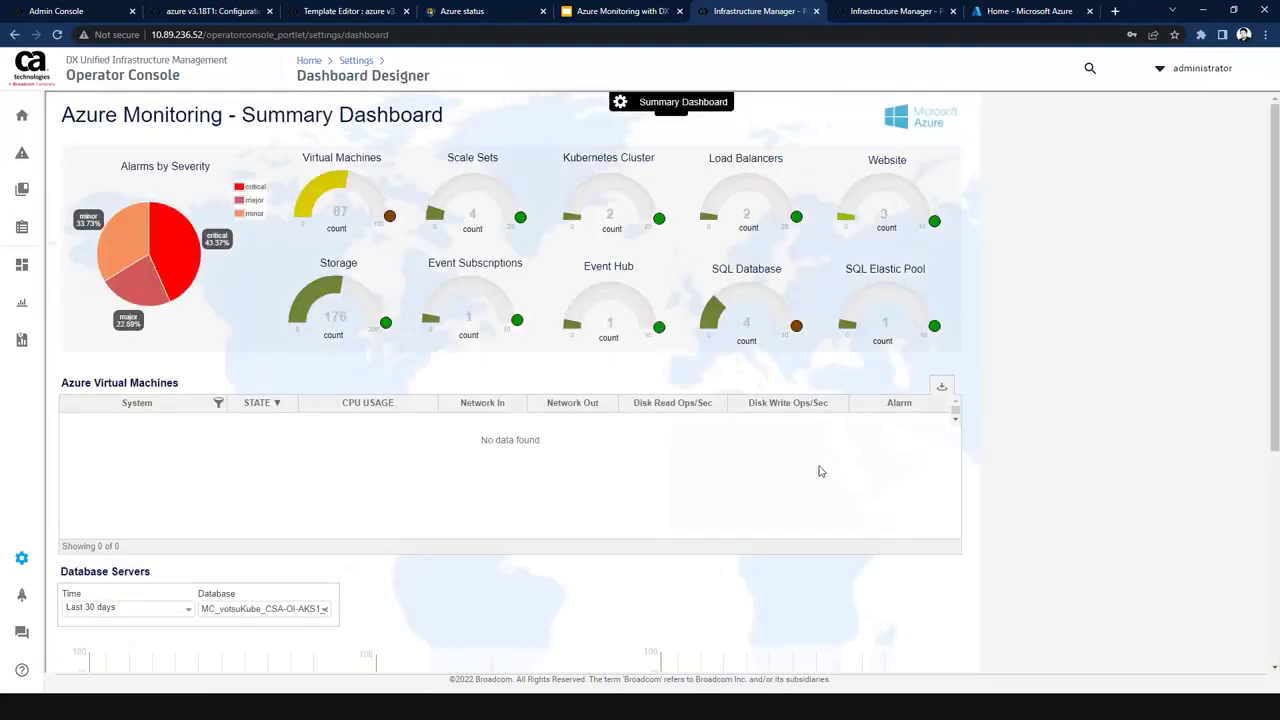
# Examine the dashboard's Alarms by Severity chart and the count gauges for each Azure resource type.
pyautogui.moveTo(630, 299)
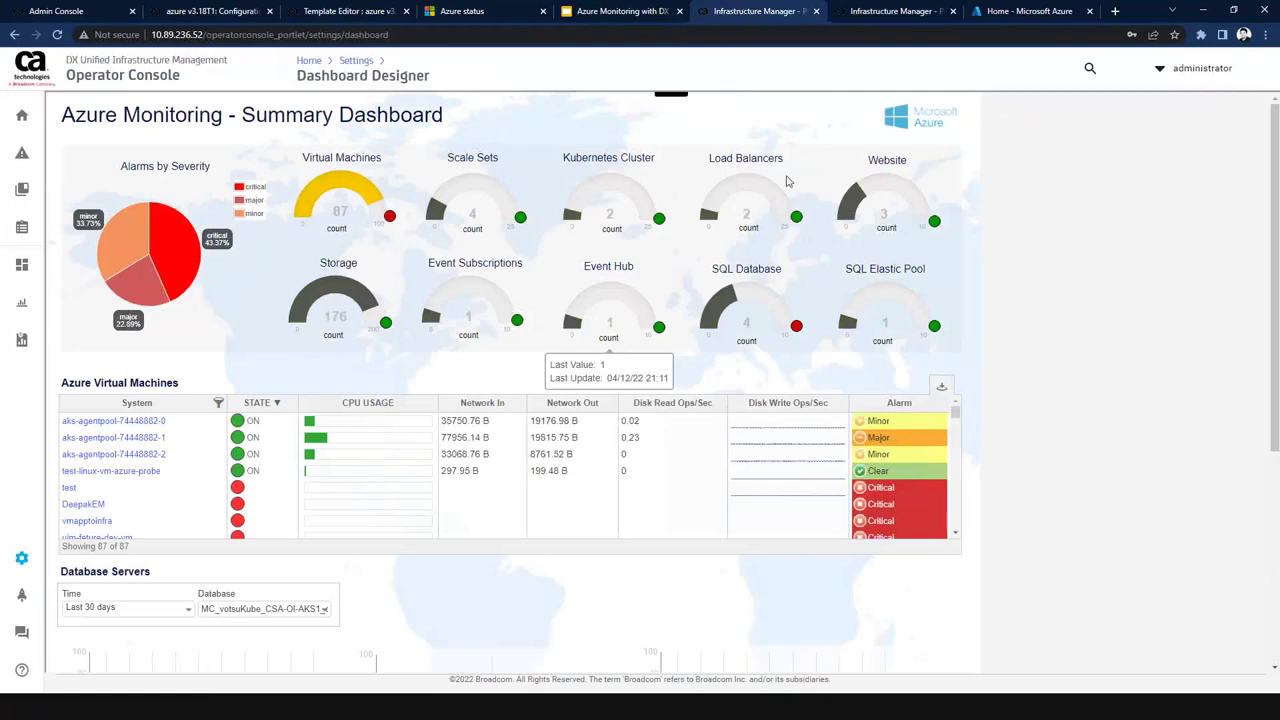
pyautogui.moveTo(47, 312)
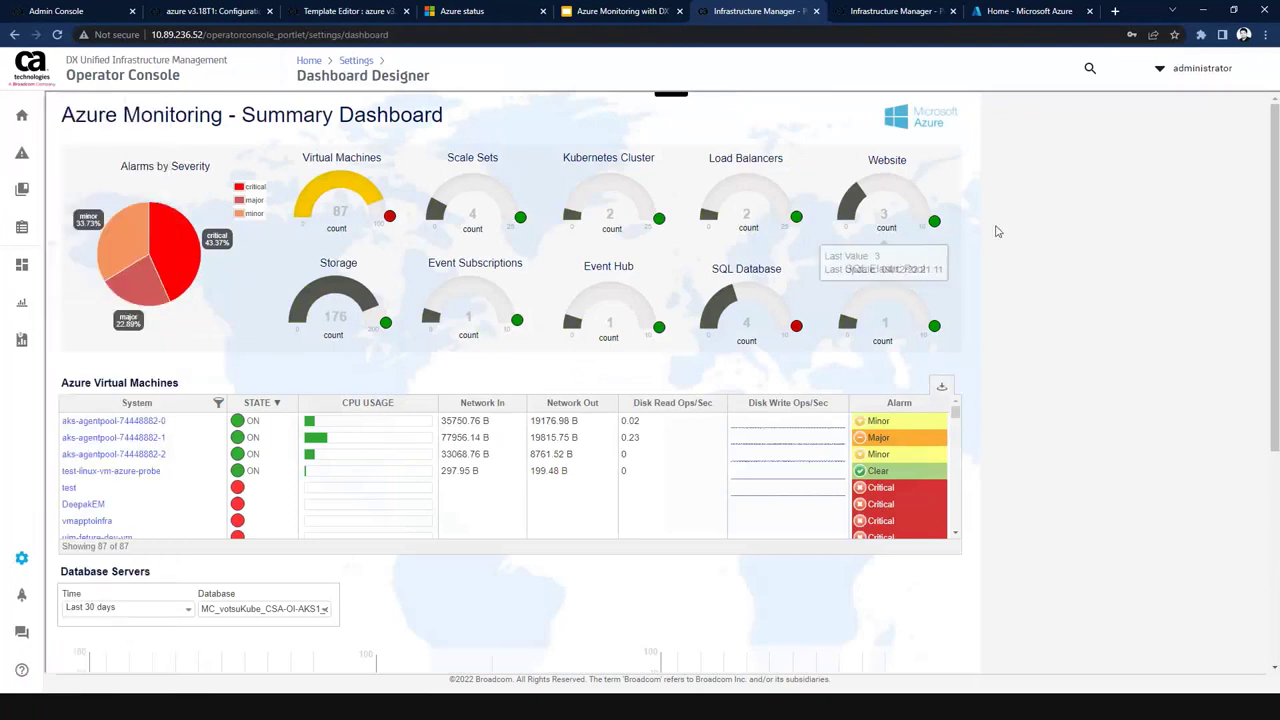
pyautogui.moveTo(697, 220)
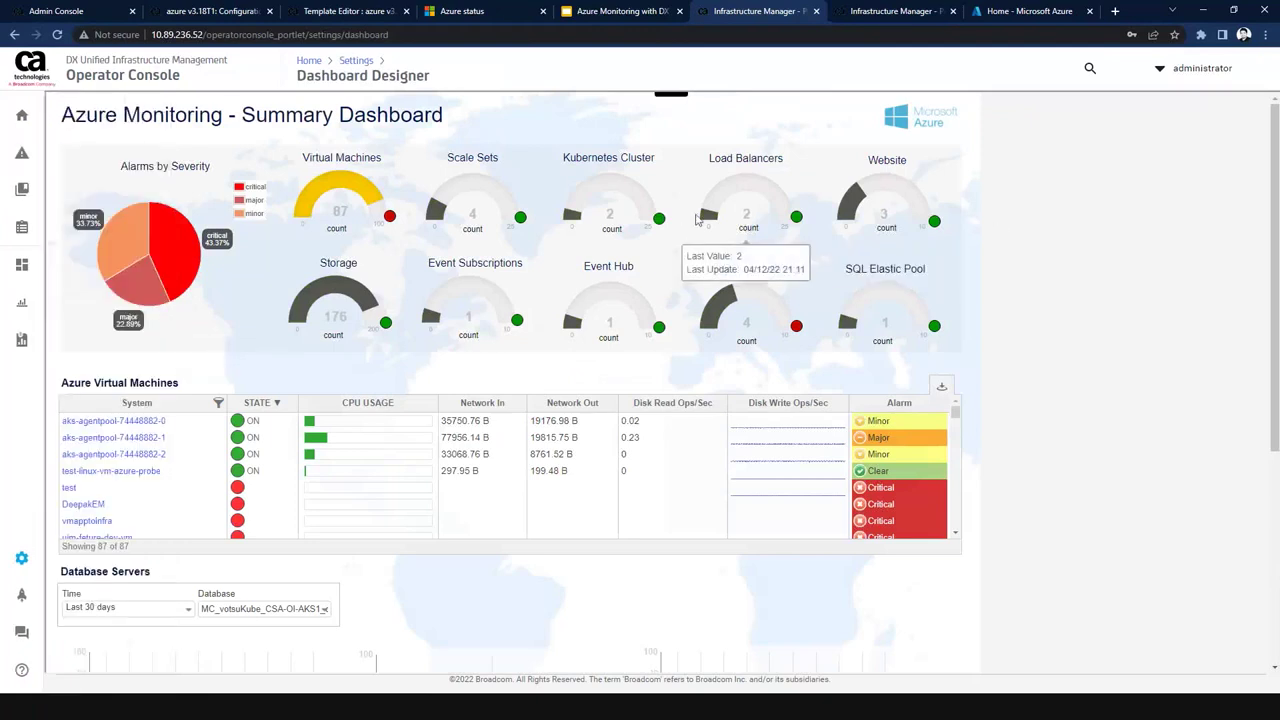
pyautogui.moveTo(518, 370)
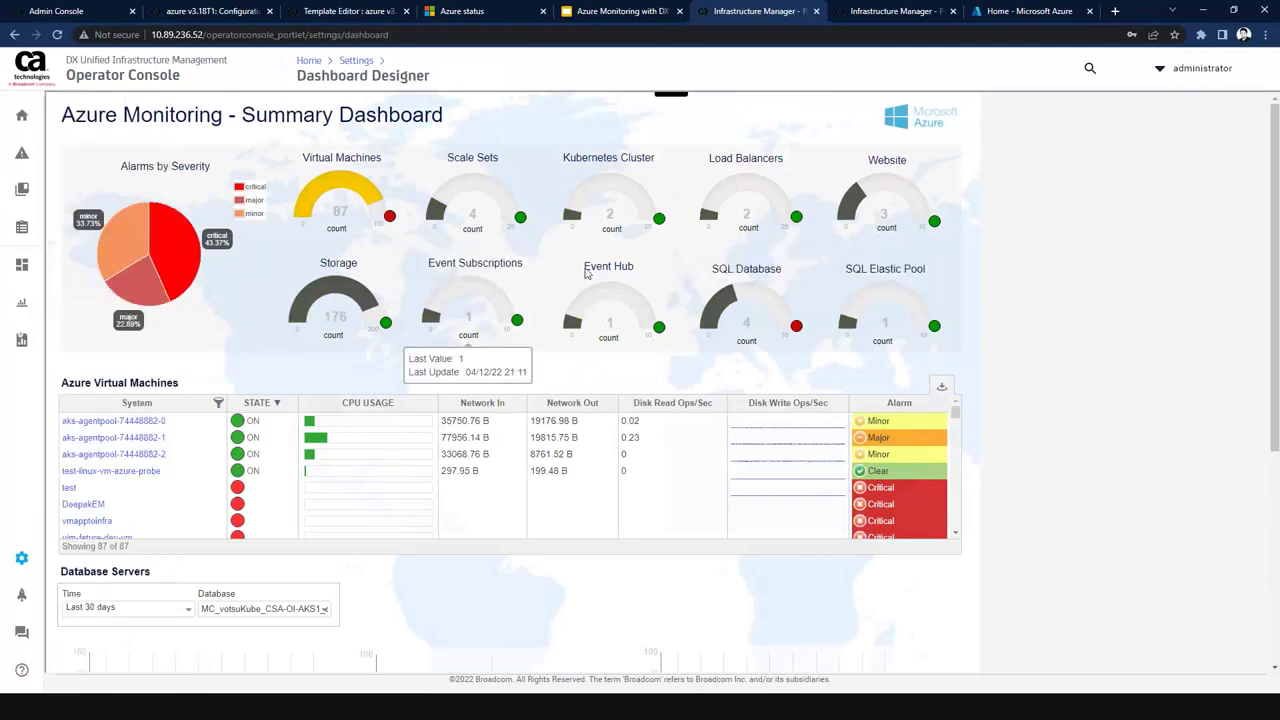
pyautogui.moveTo(605, 125)
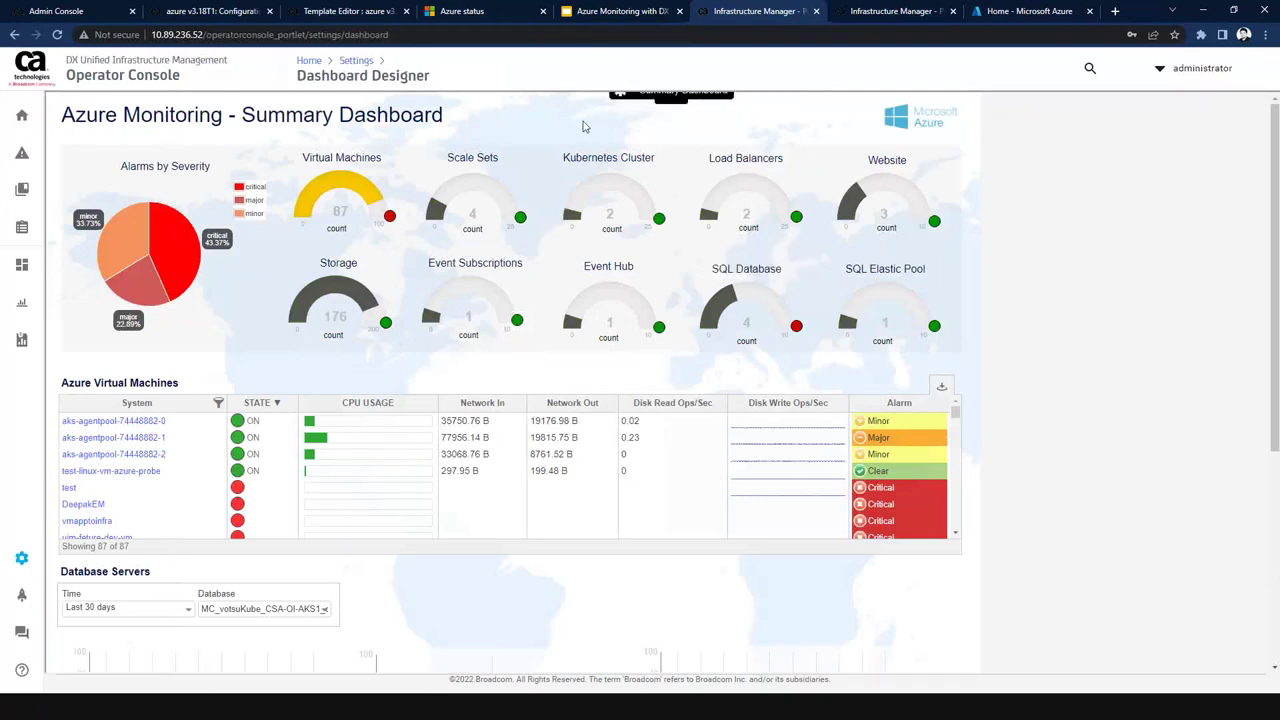
pyautogui.moveTo(773, 418)
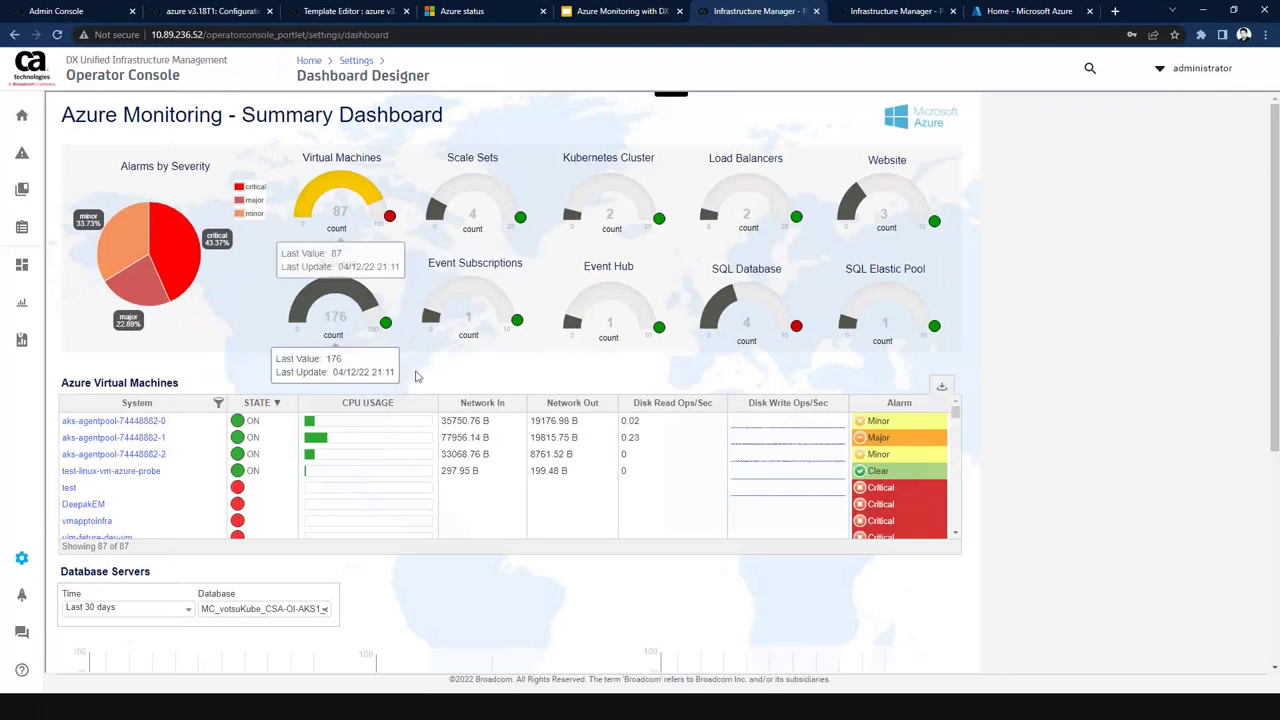
pyautogui.moveTo(213, 244)
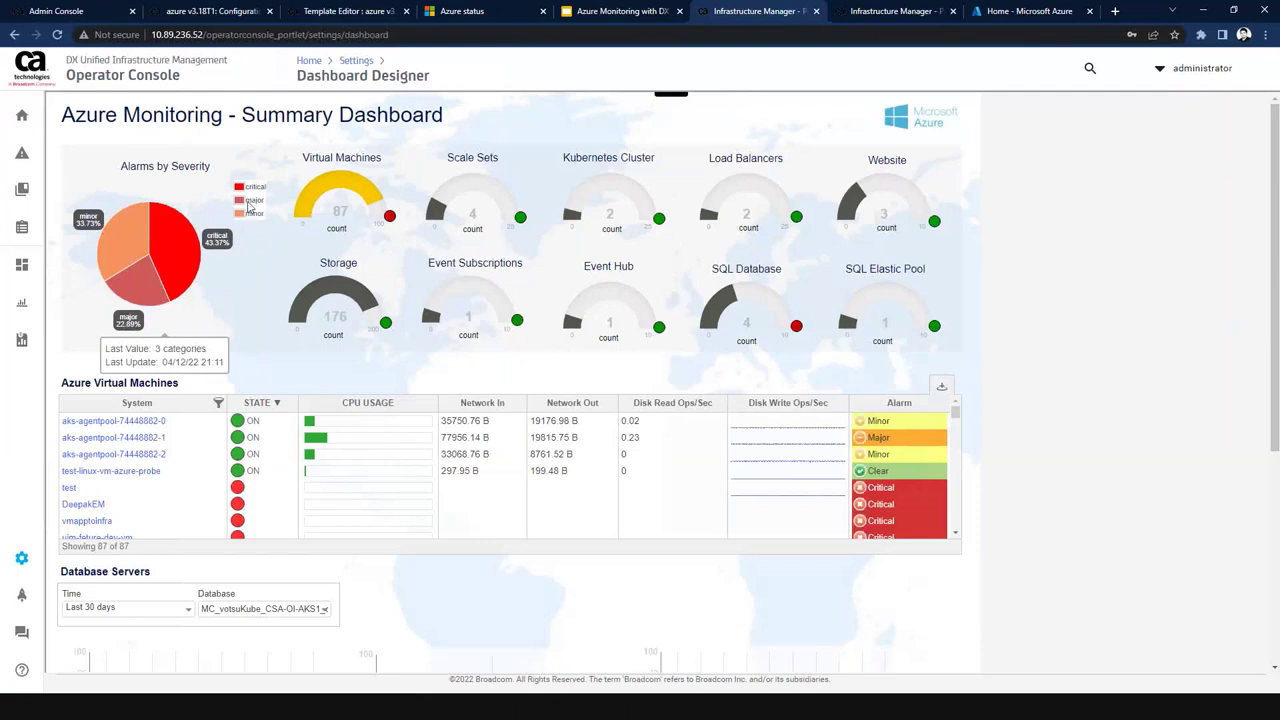
pyautogui.moveTo(510, 325)
pyautogui.moveTo(773, 327)
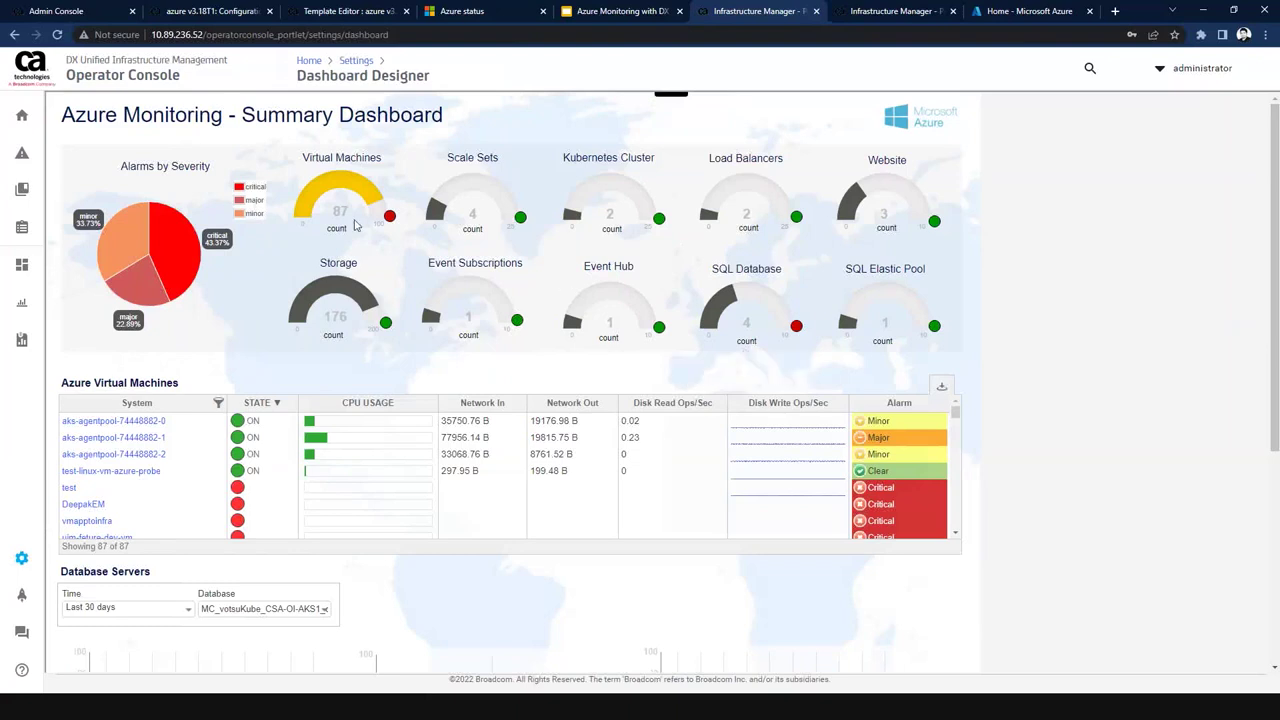
pyautogui.moveTo(343, 222)
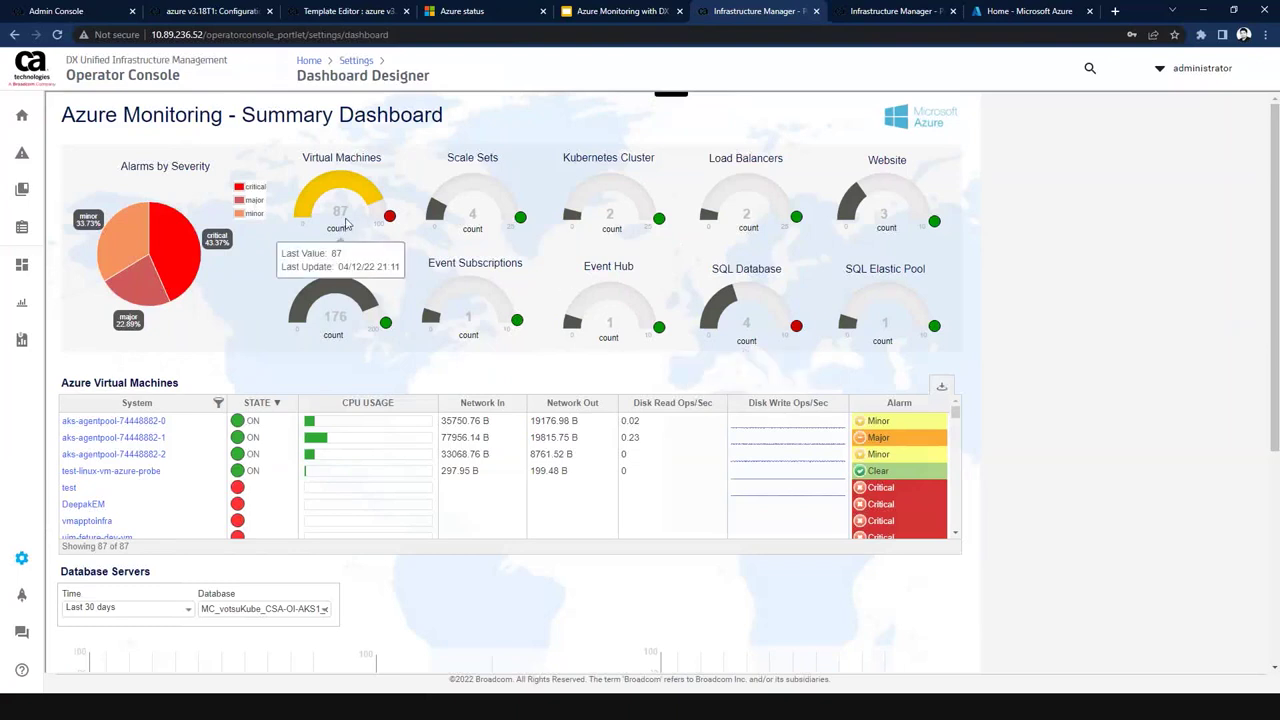
# Open the alarm list behind the SQL Database gauge's critical status indicator.
pyautogui.moveTo(603, 226)
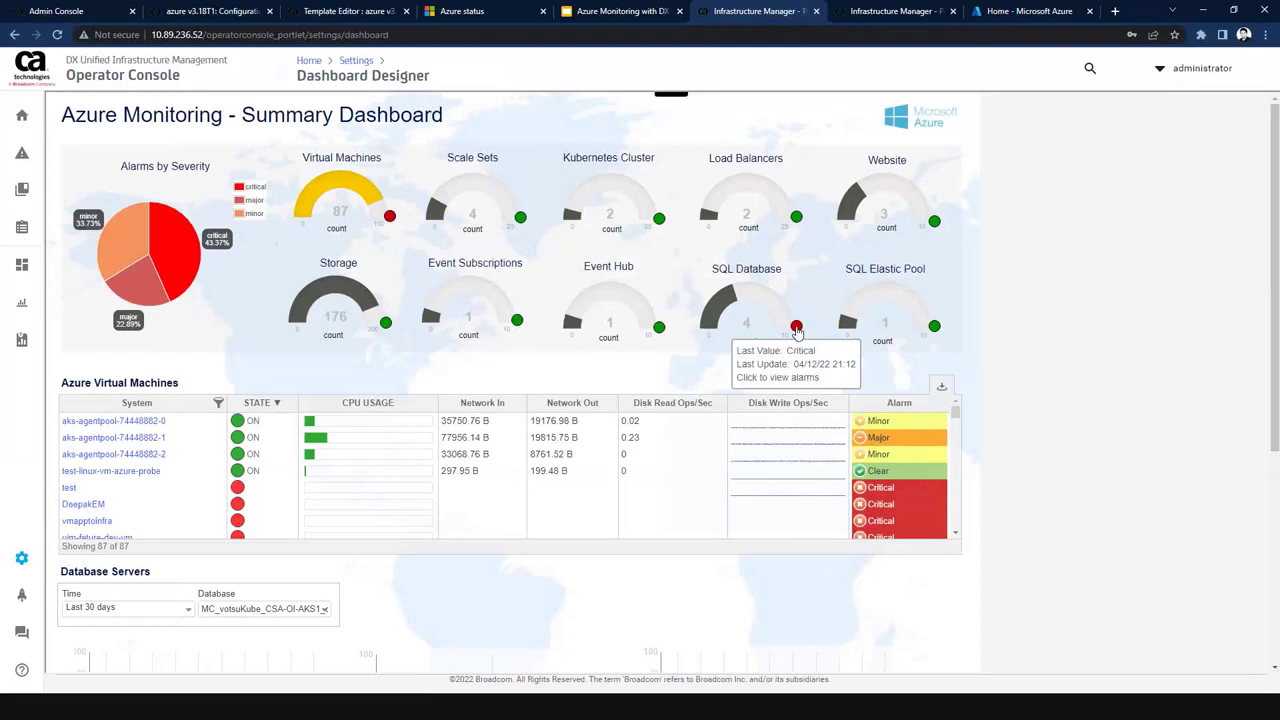
pyautogui.click(797, 328)
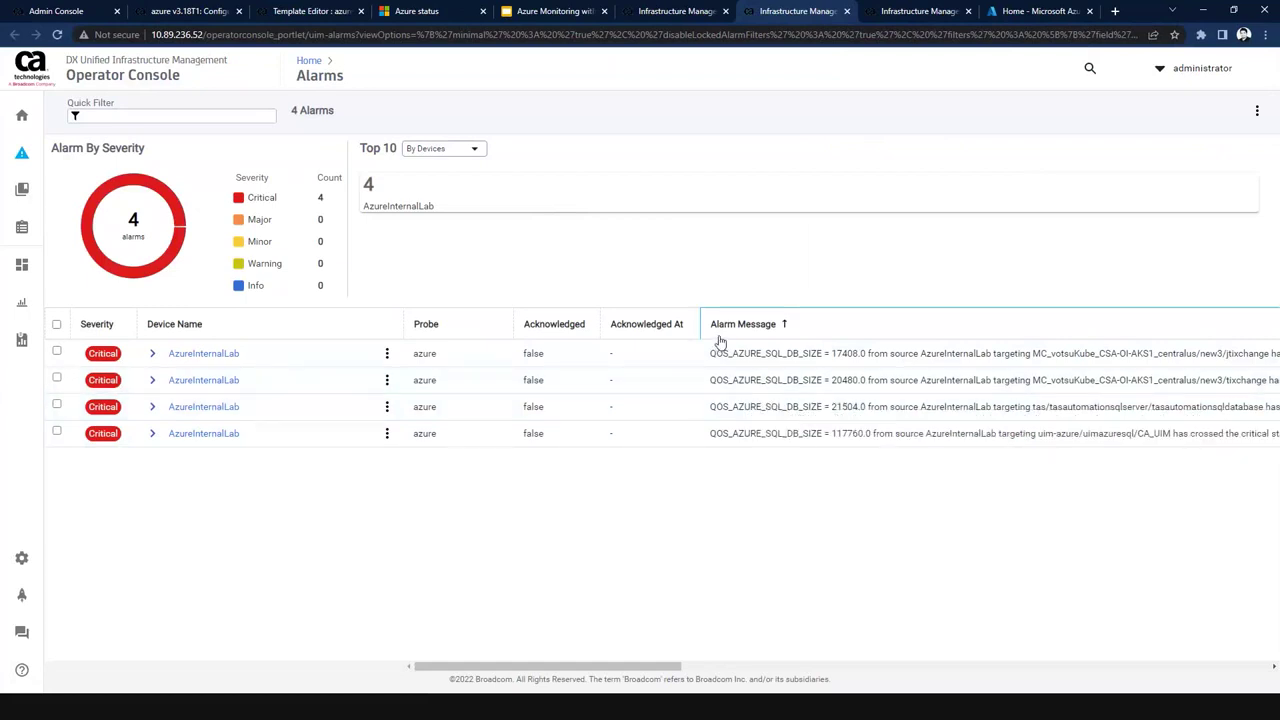
# Return to the Summary Dashboard and review its Azure Virtual Machines table, Database Servers charts and resource gauges.
pyautogui.click(678, 14)
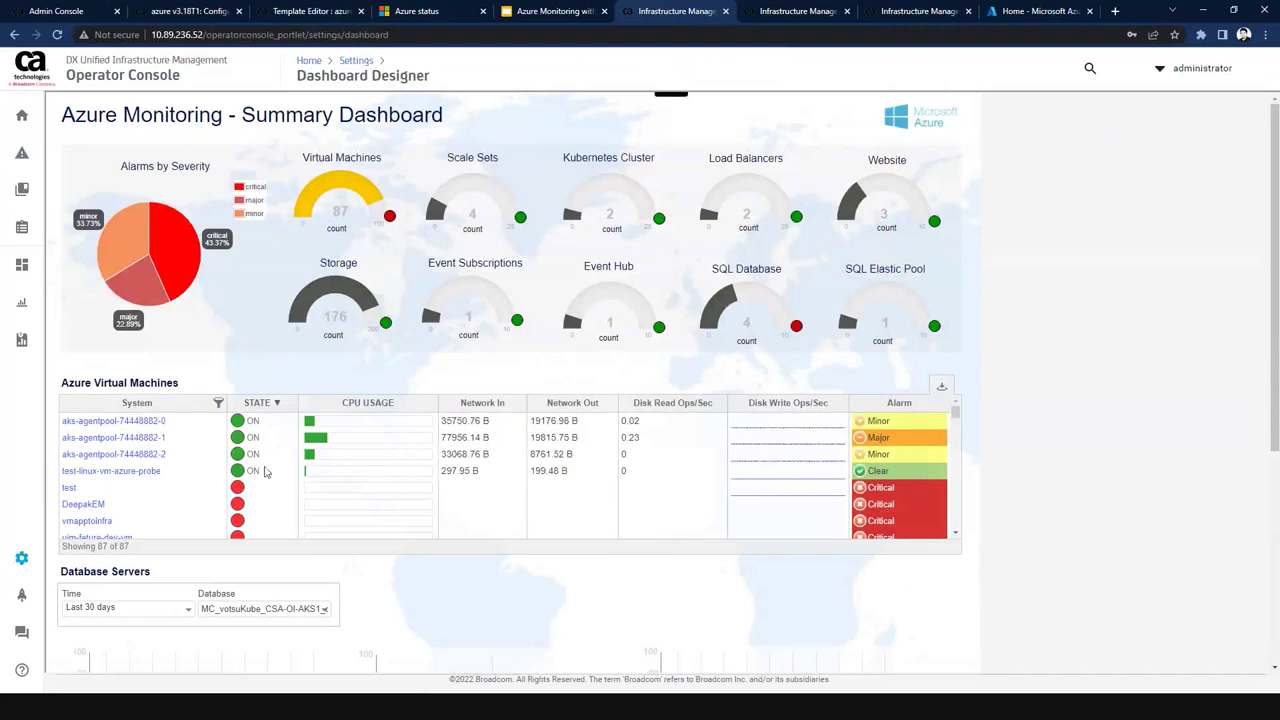
pyautogui.moveTo(1276, 338); pyautogui.dragTo(1259, 569)
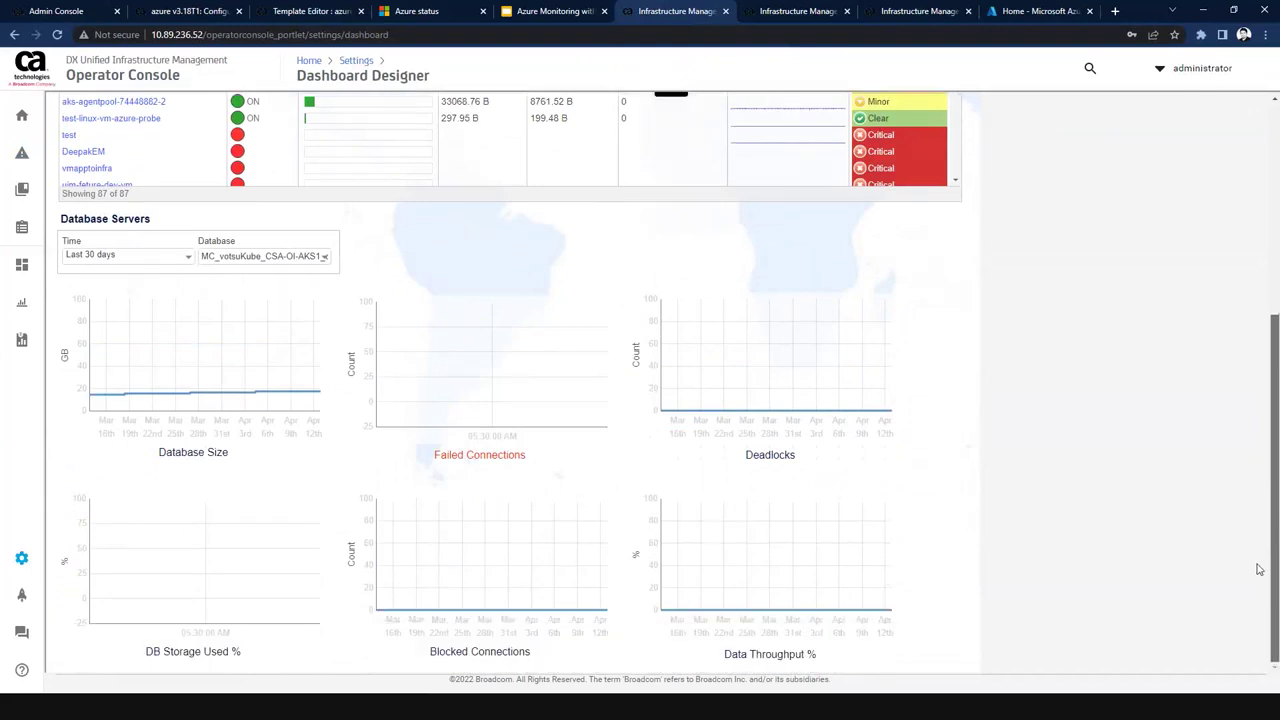
pyautogui.moveTo(1255, 517); pyautogui.dragTo(1246, 289)
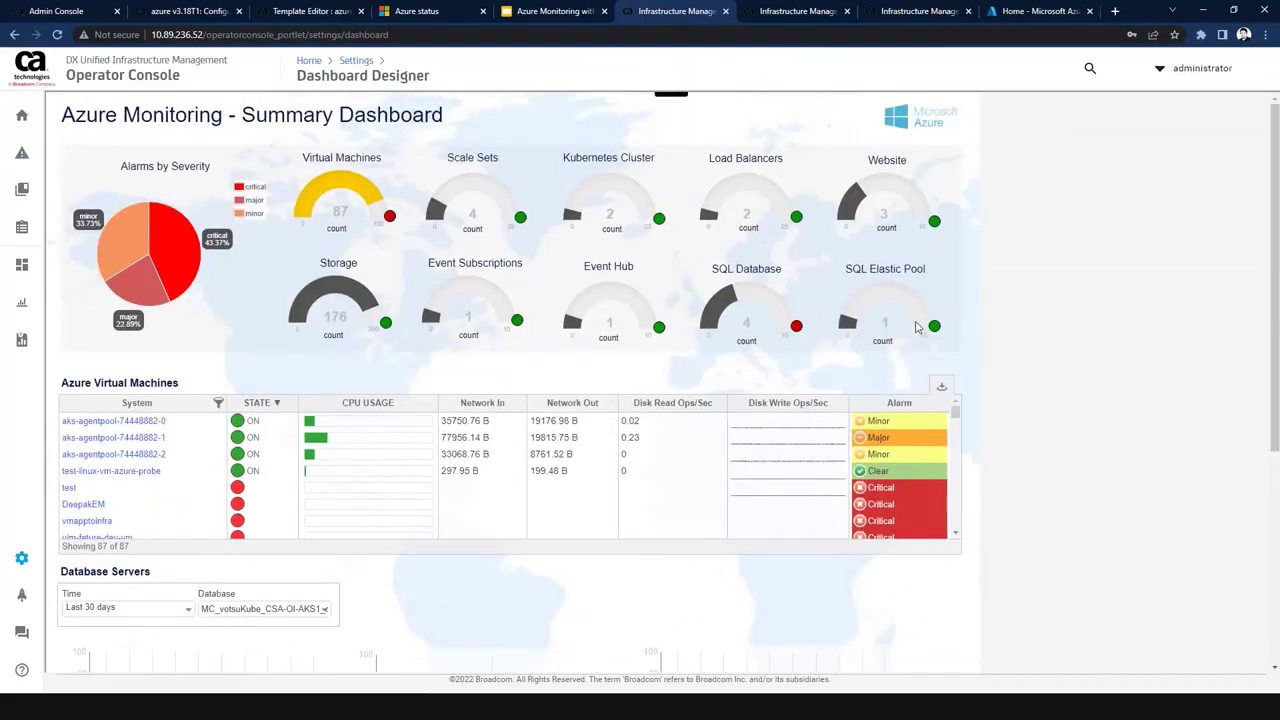
pyautogui.moveTo(637, 293)
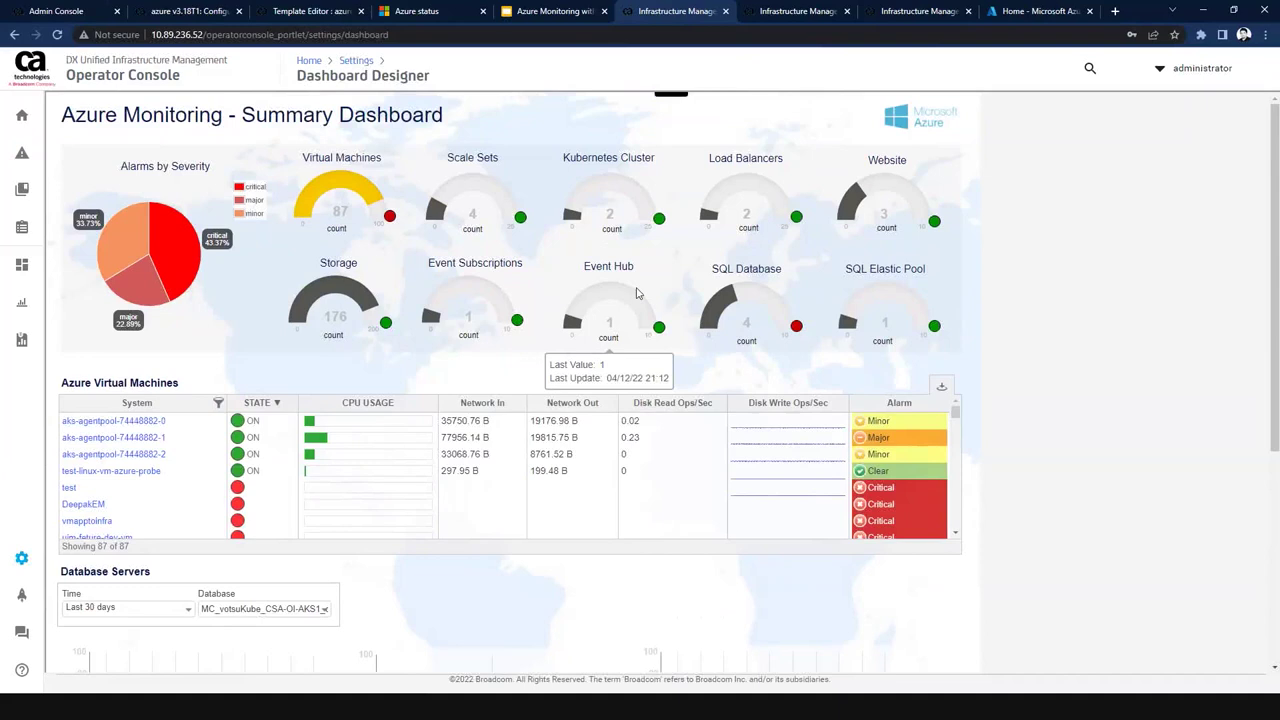
# Show the dashboard's design tools and open the Azure SQL Database alarm filter from its data sources.
pyautogui.moveTo(674, 96)
pyautogui.click(620, 101)
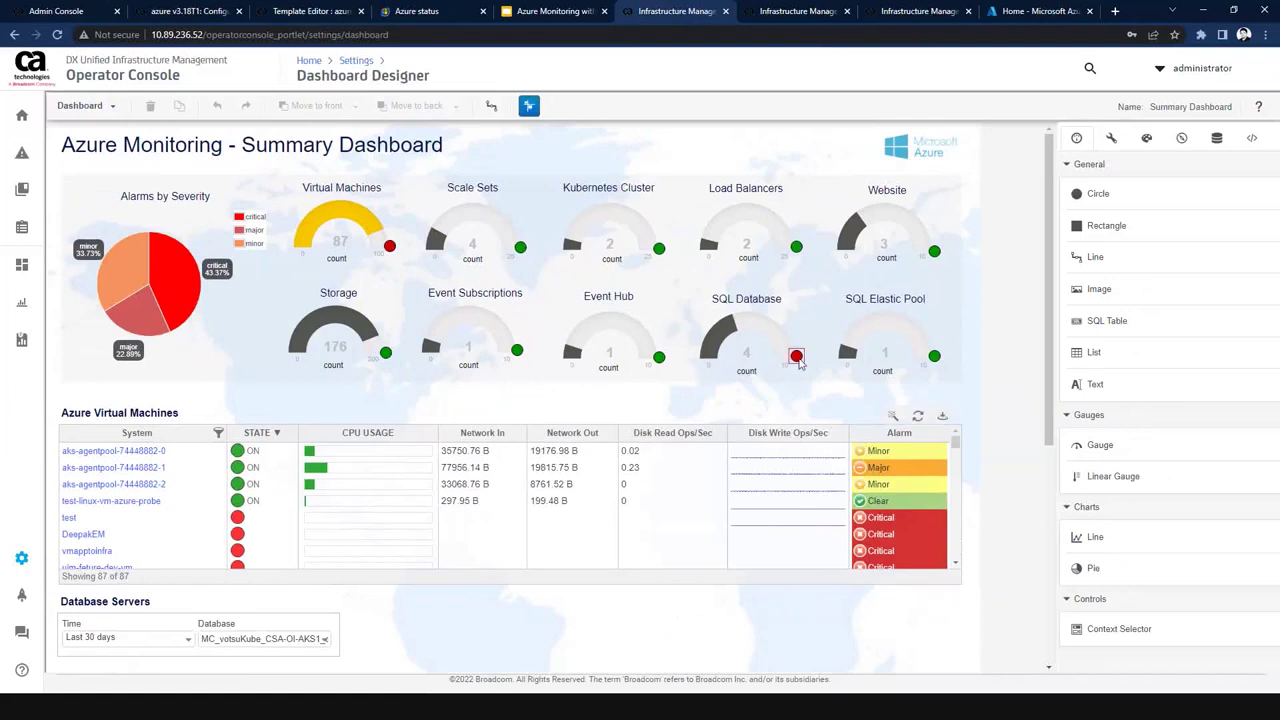
pyautogui.click(797, 357)
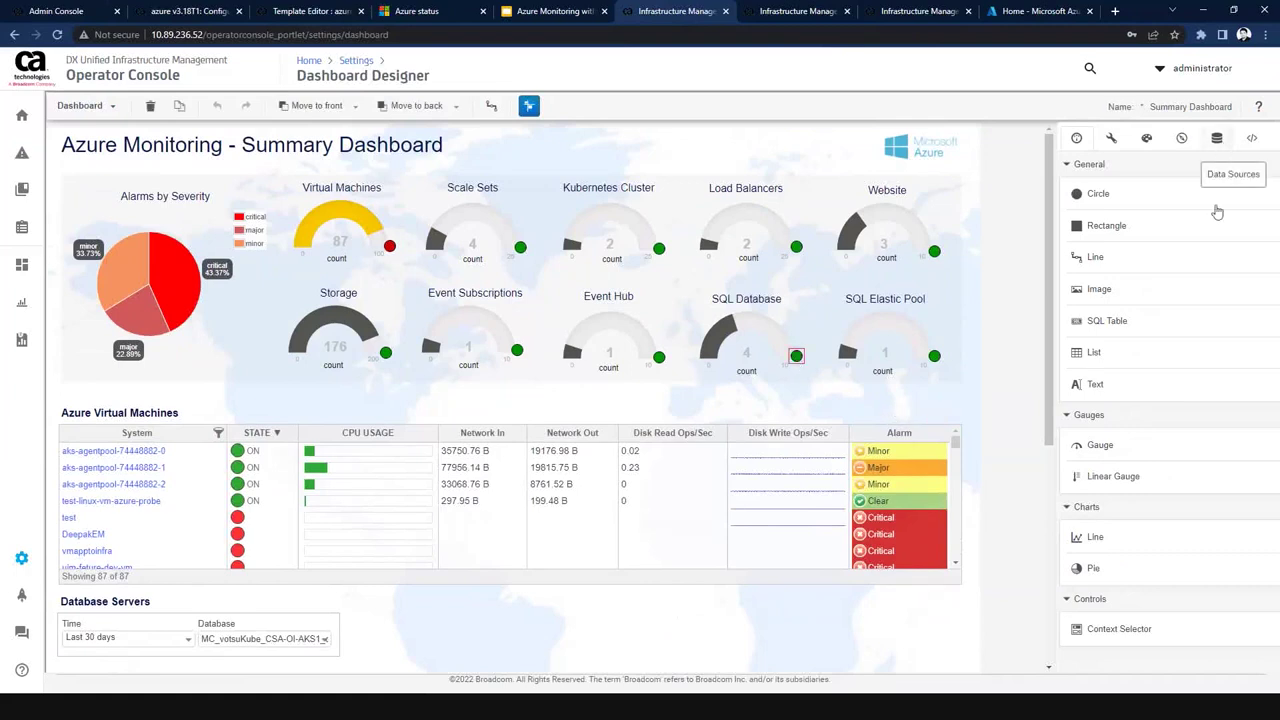
pyautogui.click(1216, 137)
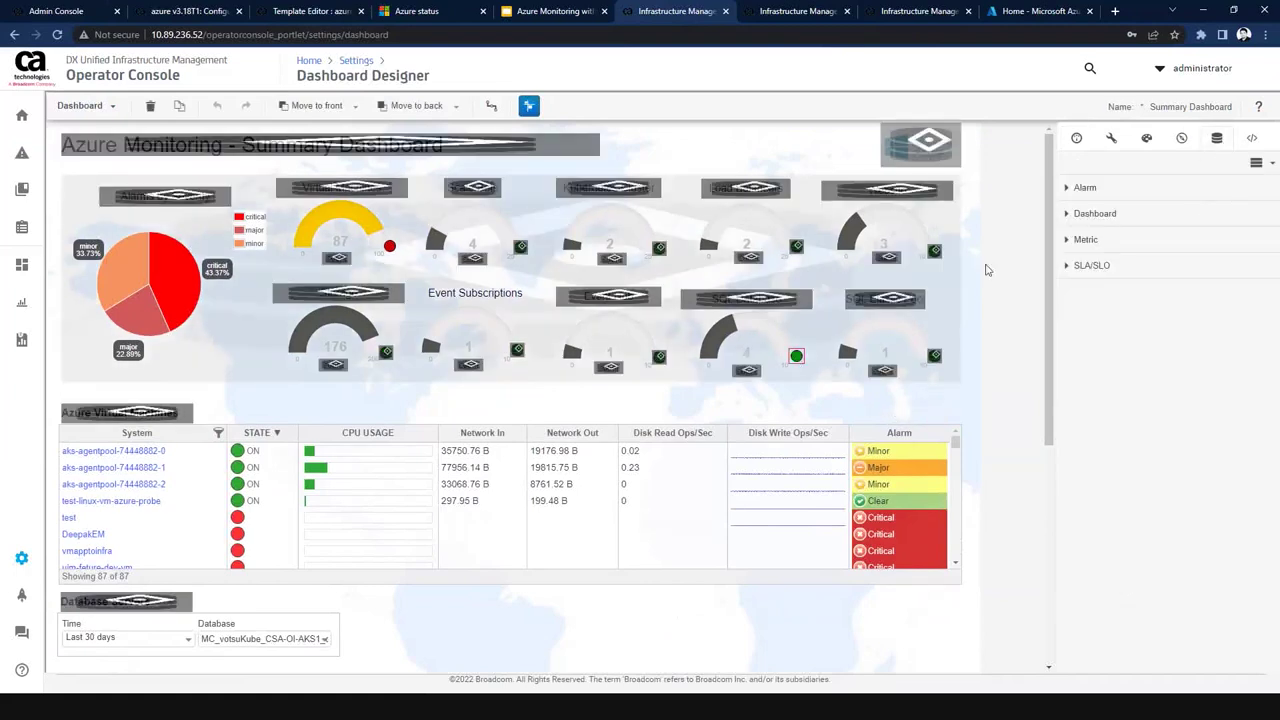
pyautogui.click(1066, 187)
pyautogui.moveTo(1127, 271)
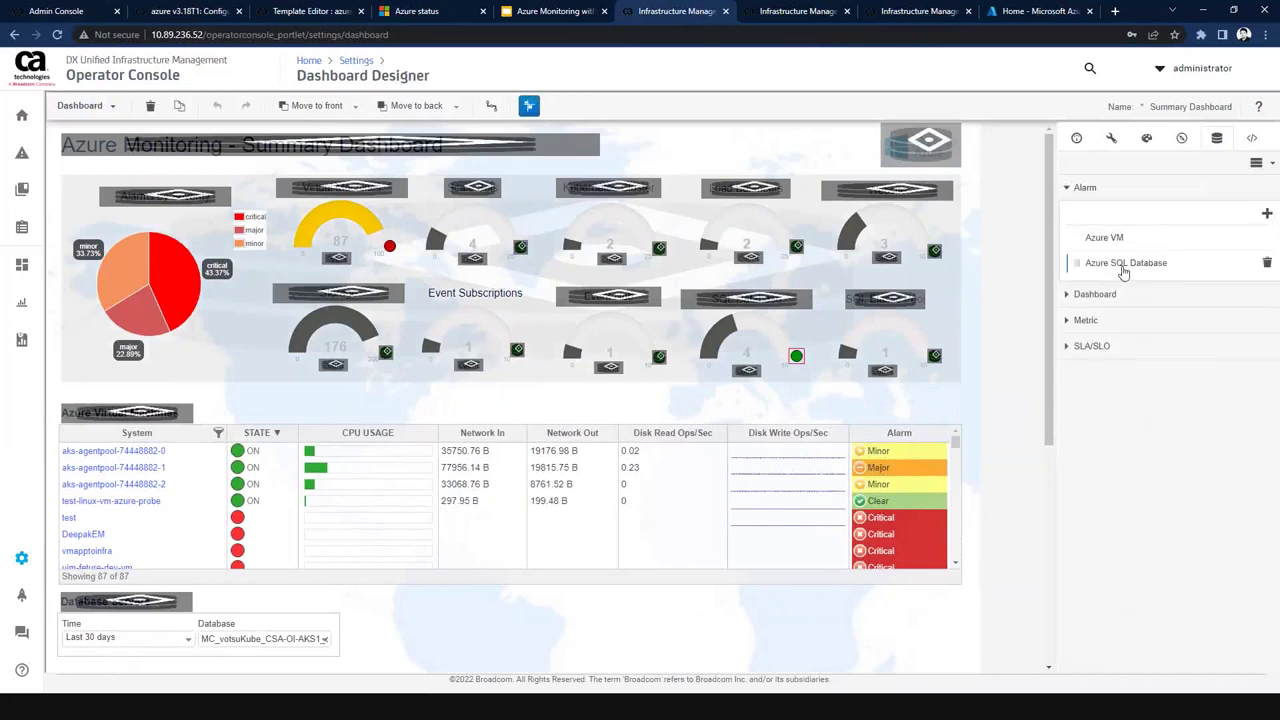
pyautogui.click(1124, 265)
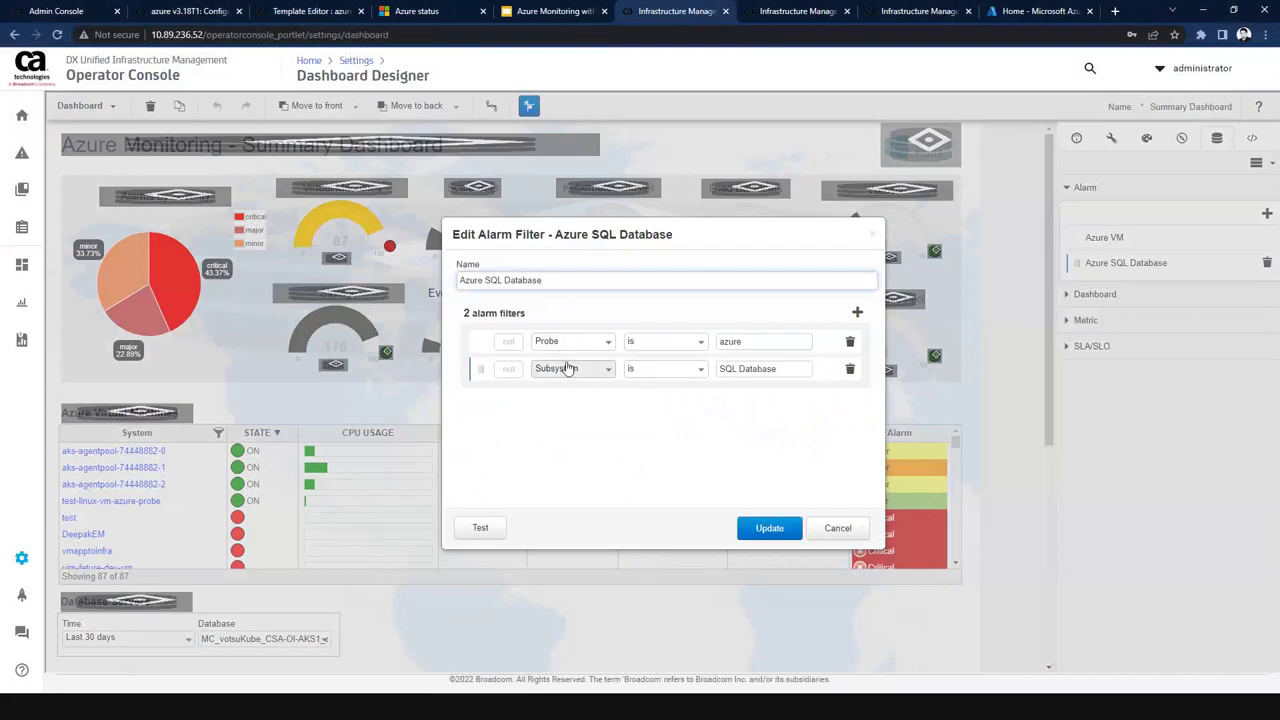
# Compare the Azure SQL Database filter with the SQL Database alarm list, and close the filter without updating it.
pyautogui.click(900, 20)
pyautogui.click(777, 11)
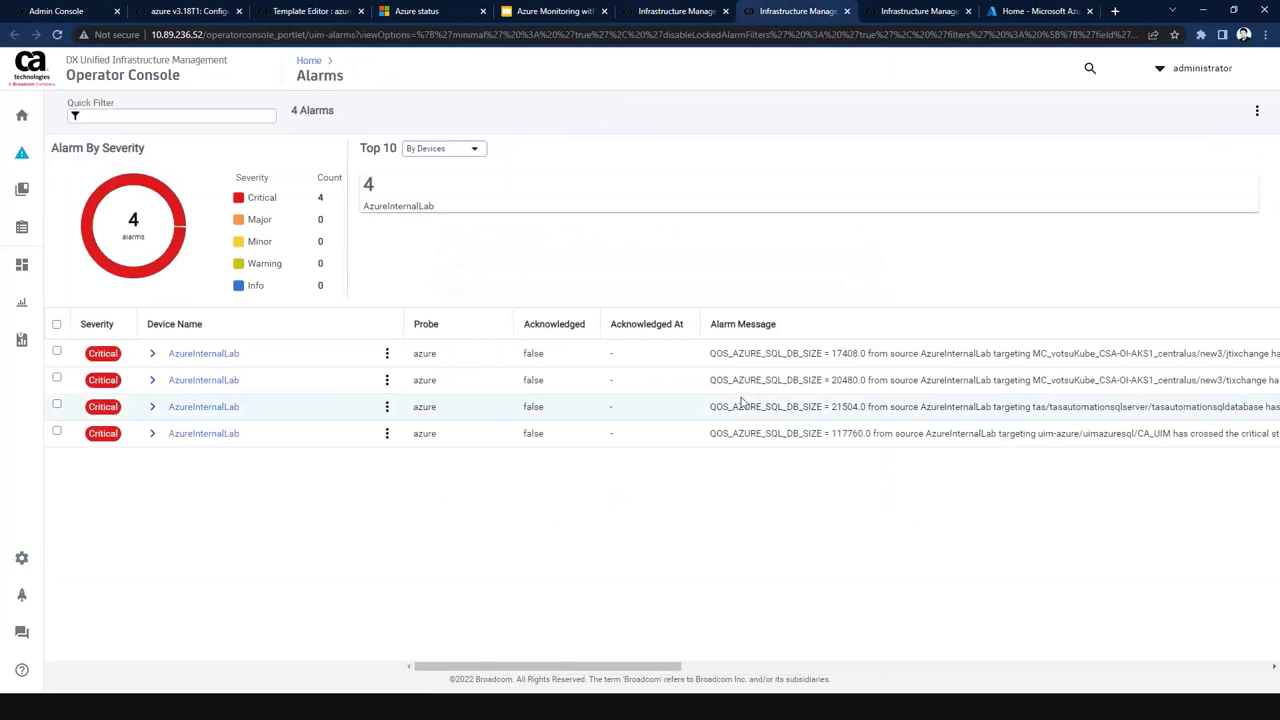
pyautogui.click(712, 16)
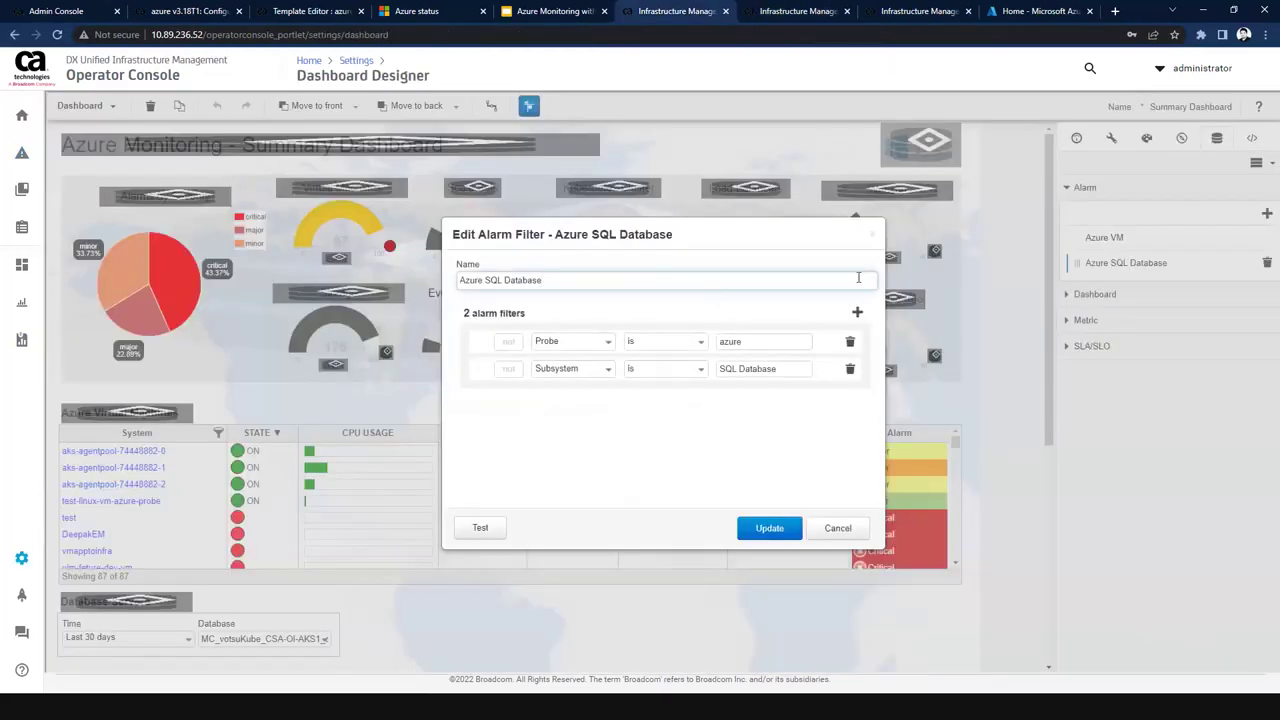
pyautogui.press('Escape')
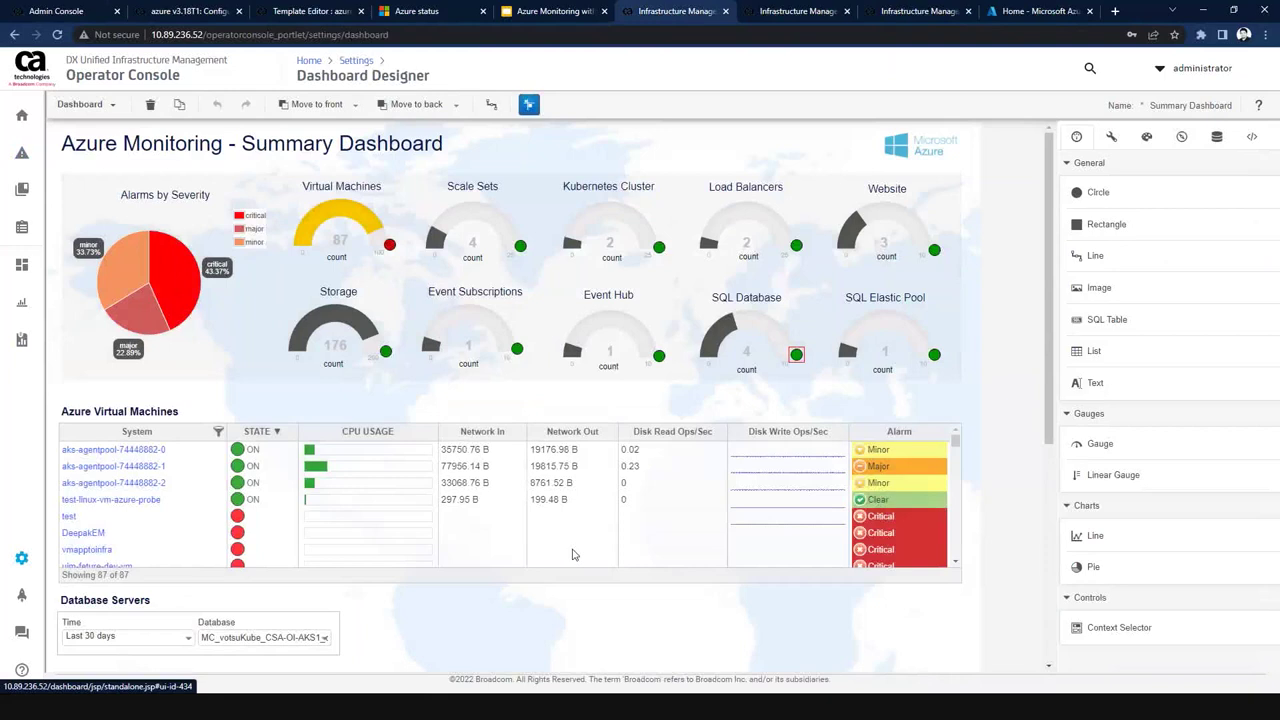
# Open the Compute Services SLA report in SLM's Microsoft/Azure group and drill into its VM Availability objective.
pyautogui.moveTo(22, 301)
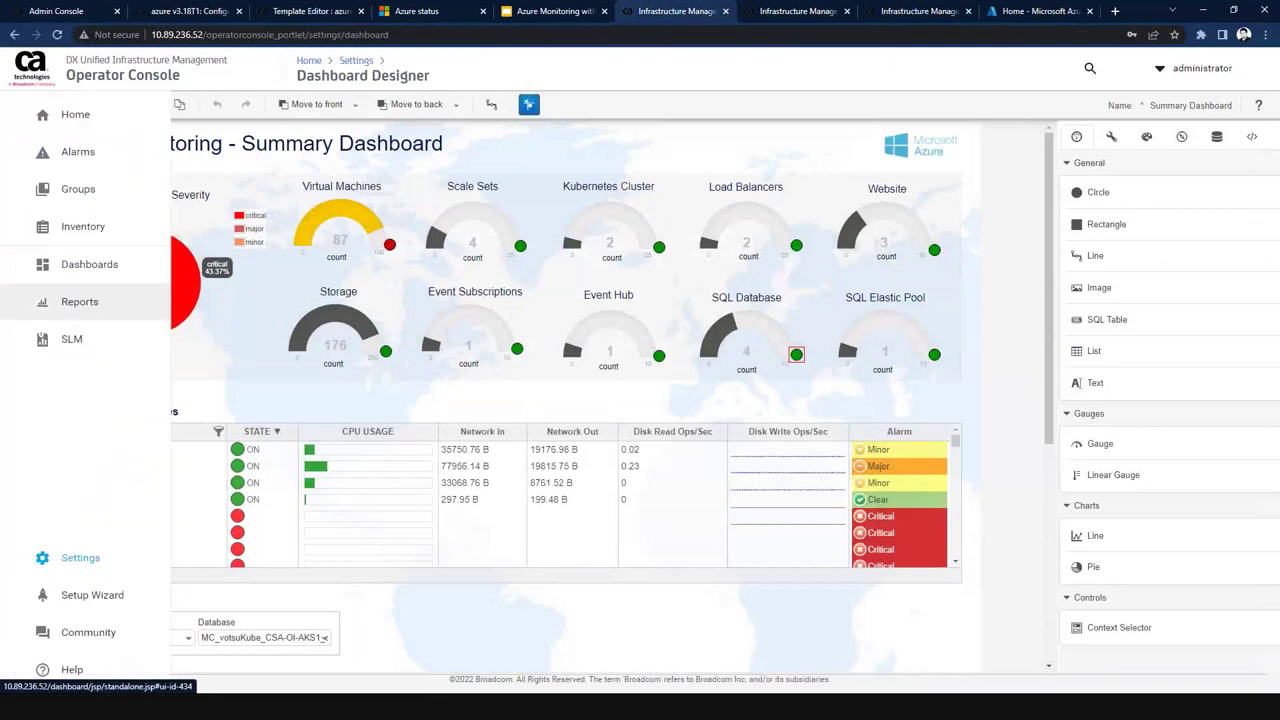
pyautogui.click(66, 350)
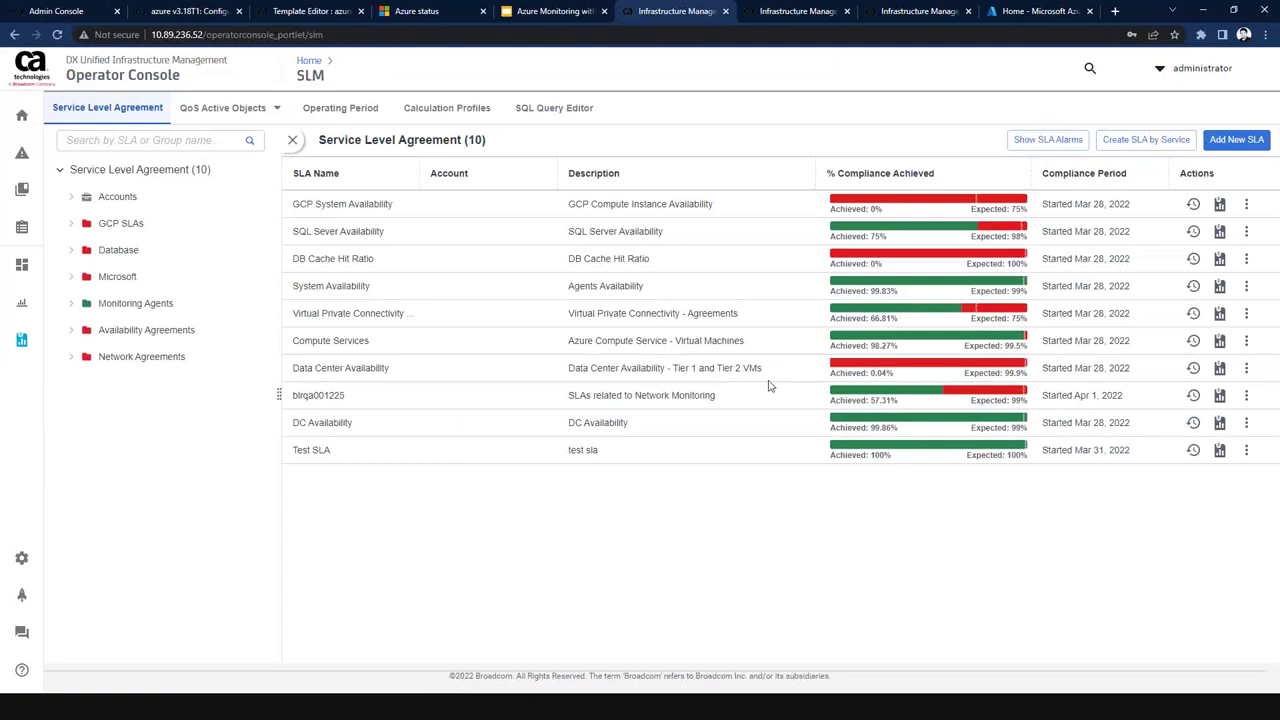
pyautogui.click(71, 281)
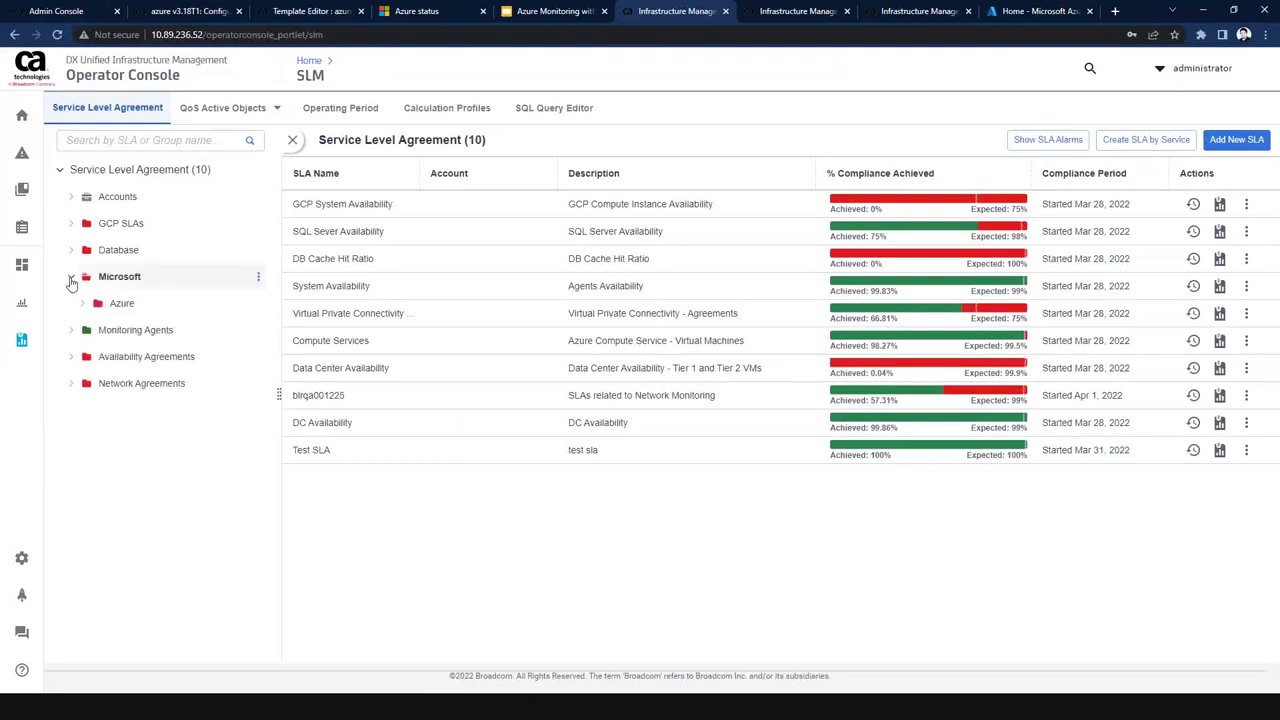
pyautogui.click(82, 305)
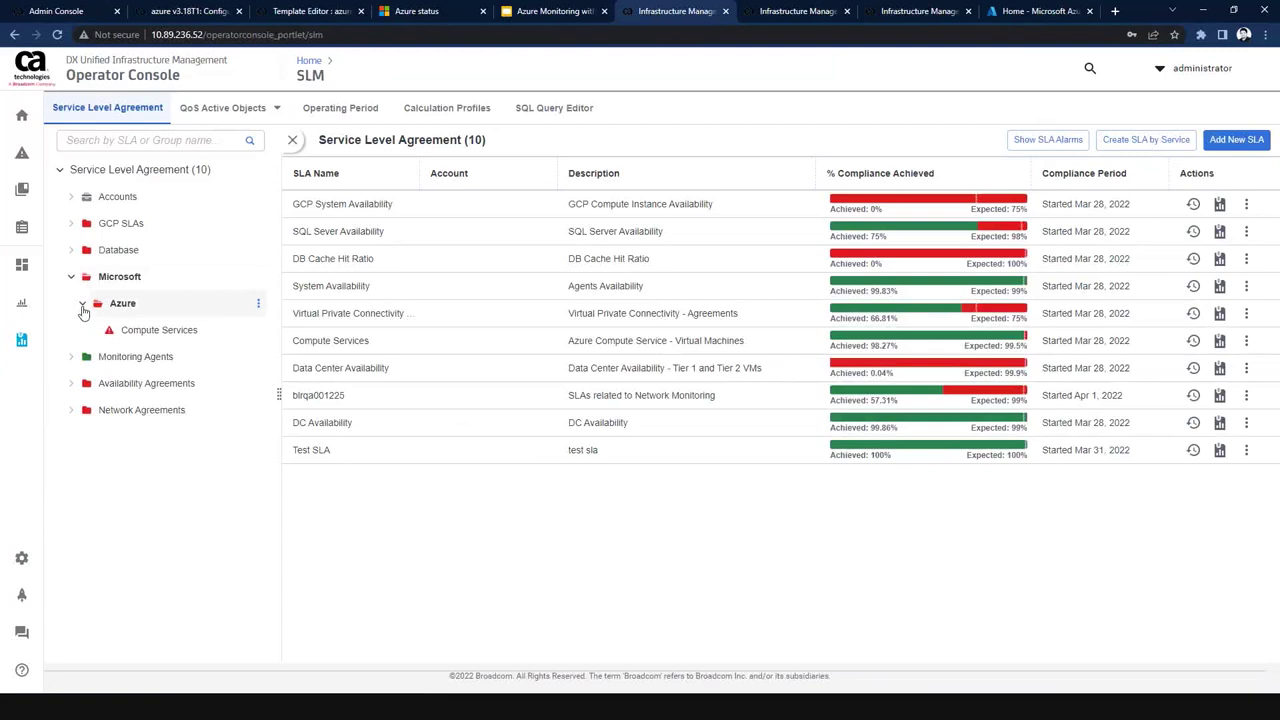
pyautogui.click(138, 340)
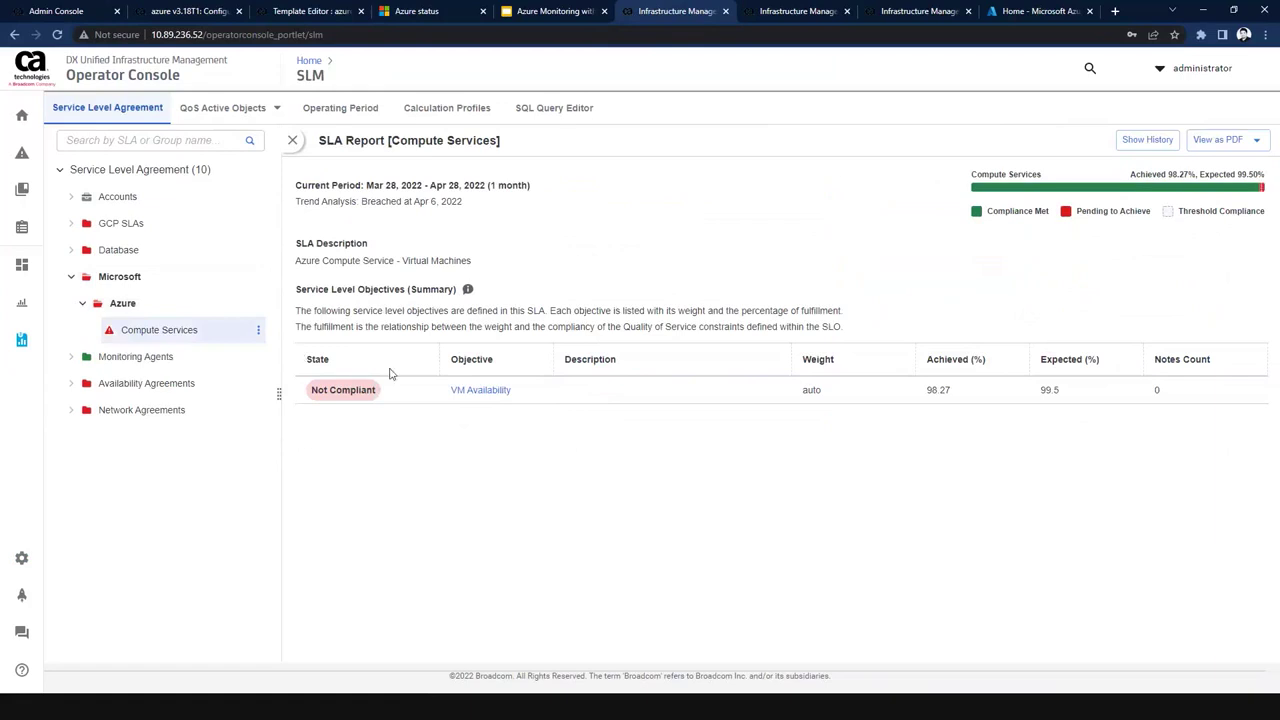
pyautogui.click(479, 393)
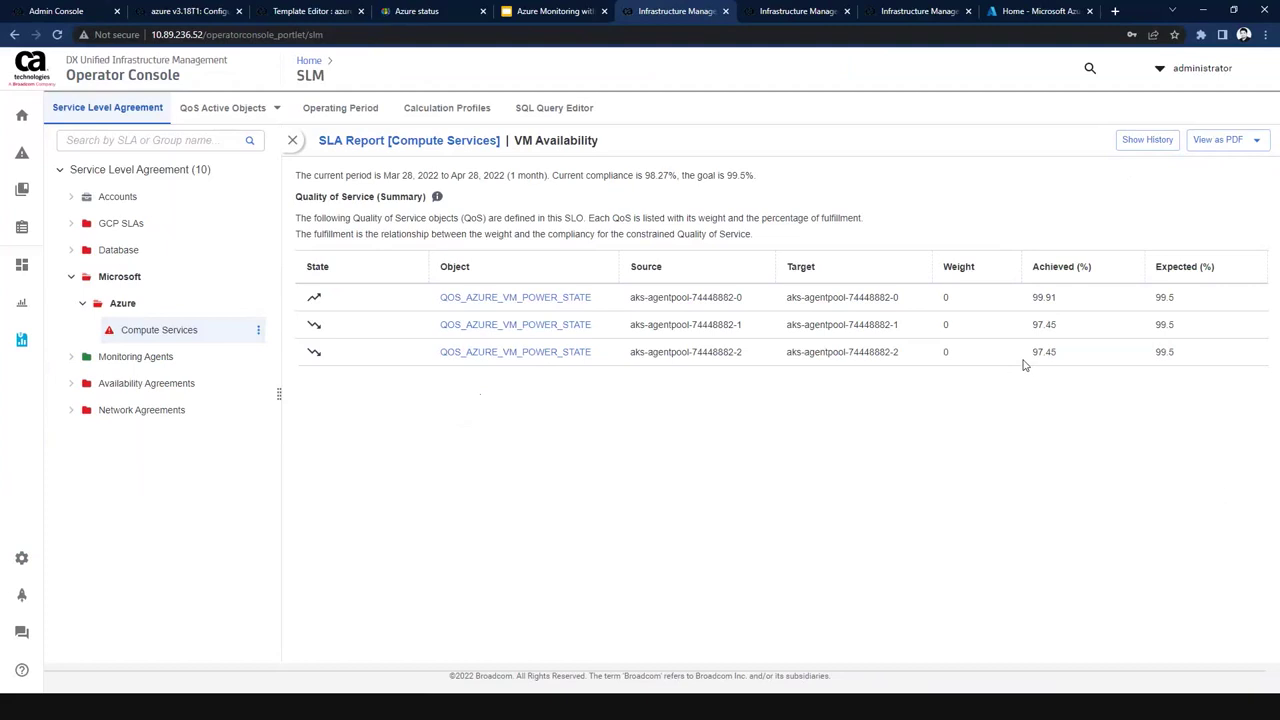
# Go back to the Compute Services SLA report, view its SLA history and close it.
pyautogui.click(418, 142)
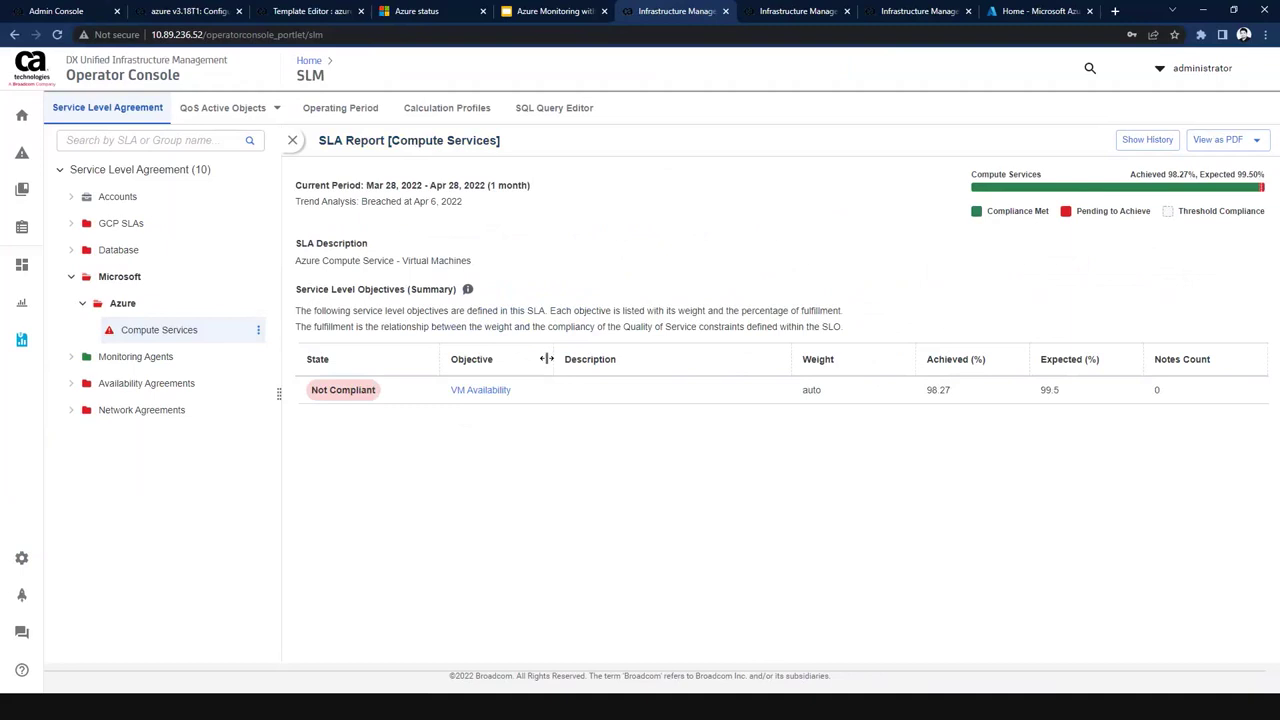
pyautogui.click(1137, 141)
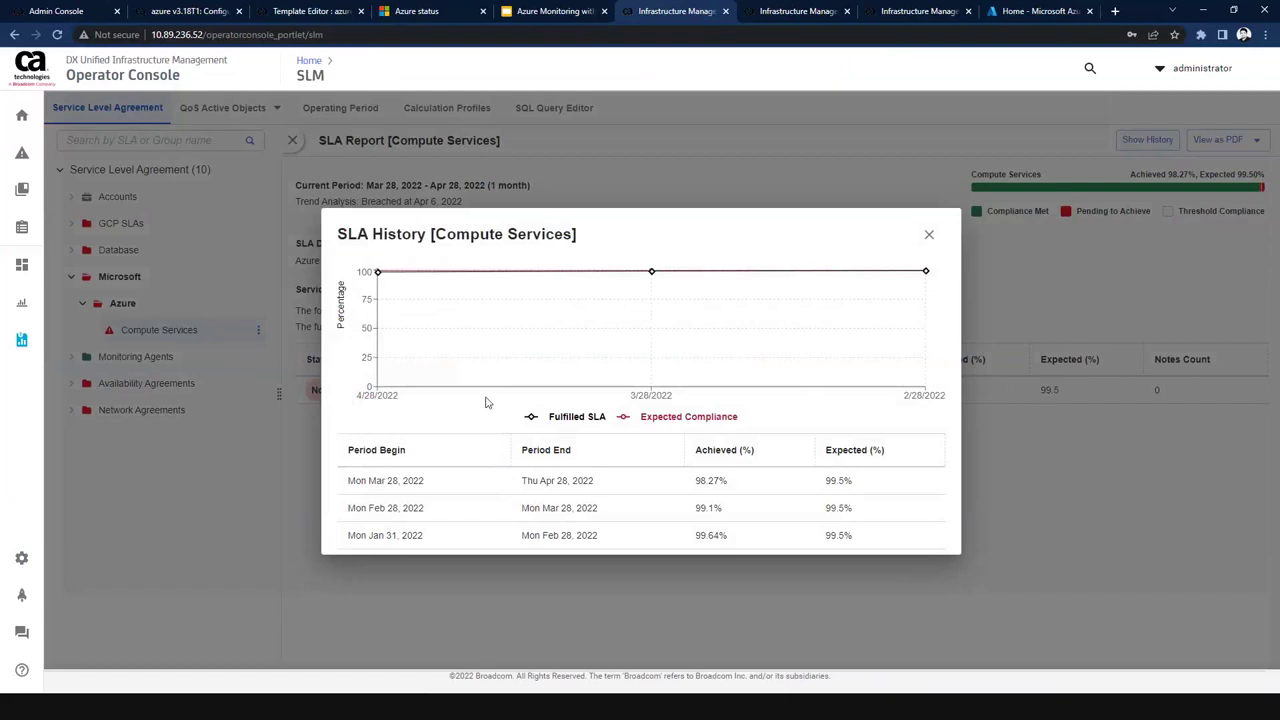
pyautogui.click(929, 237)
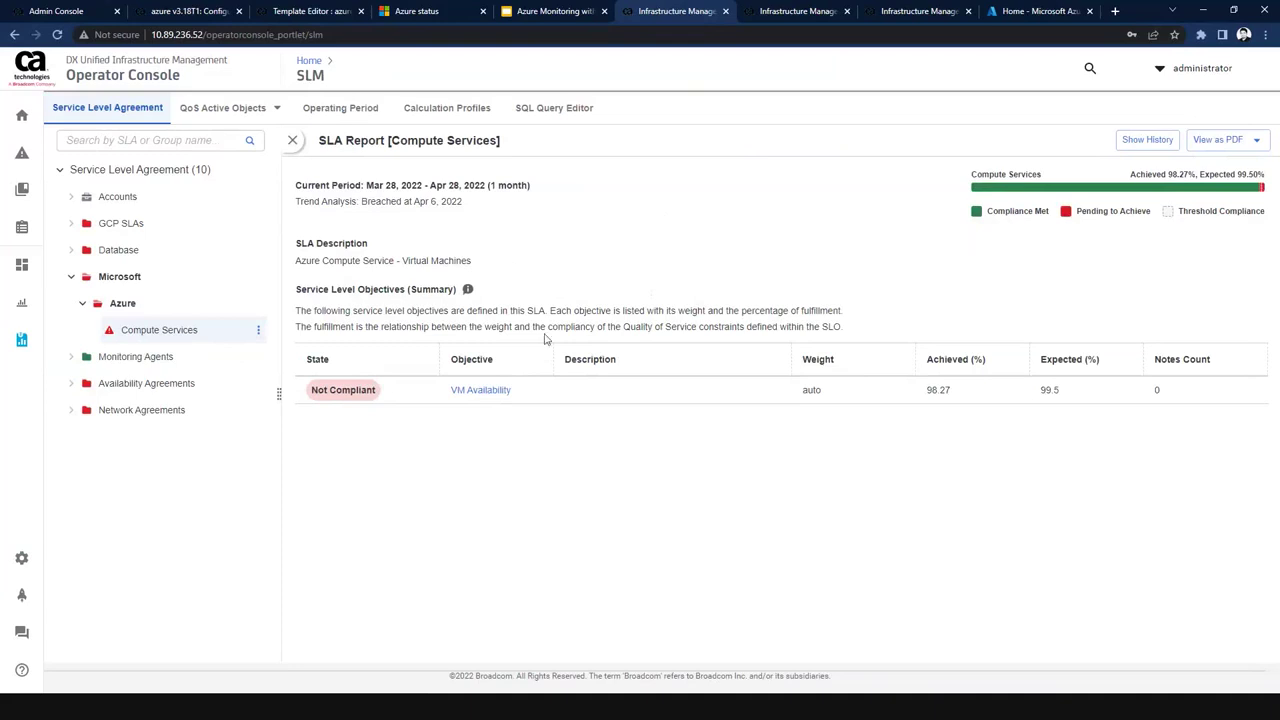
# Open the available monitoring templates for adding a profile to the Virtual Machines group under Azure Services.
pyautogui.click(55, 190)
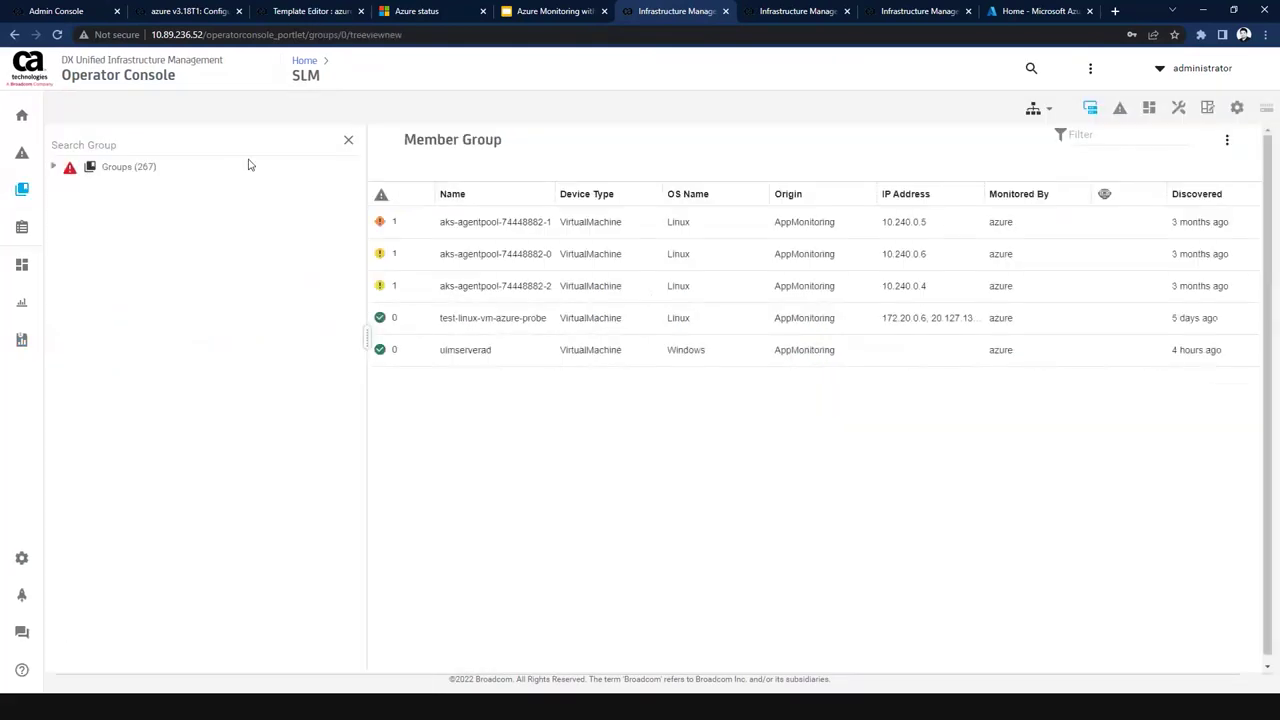
pyautogui.click(55, 168)
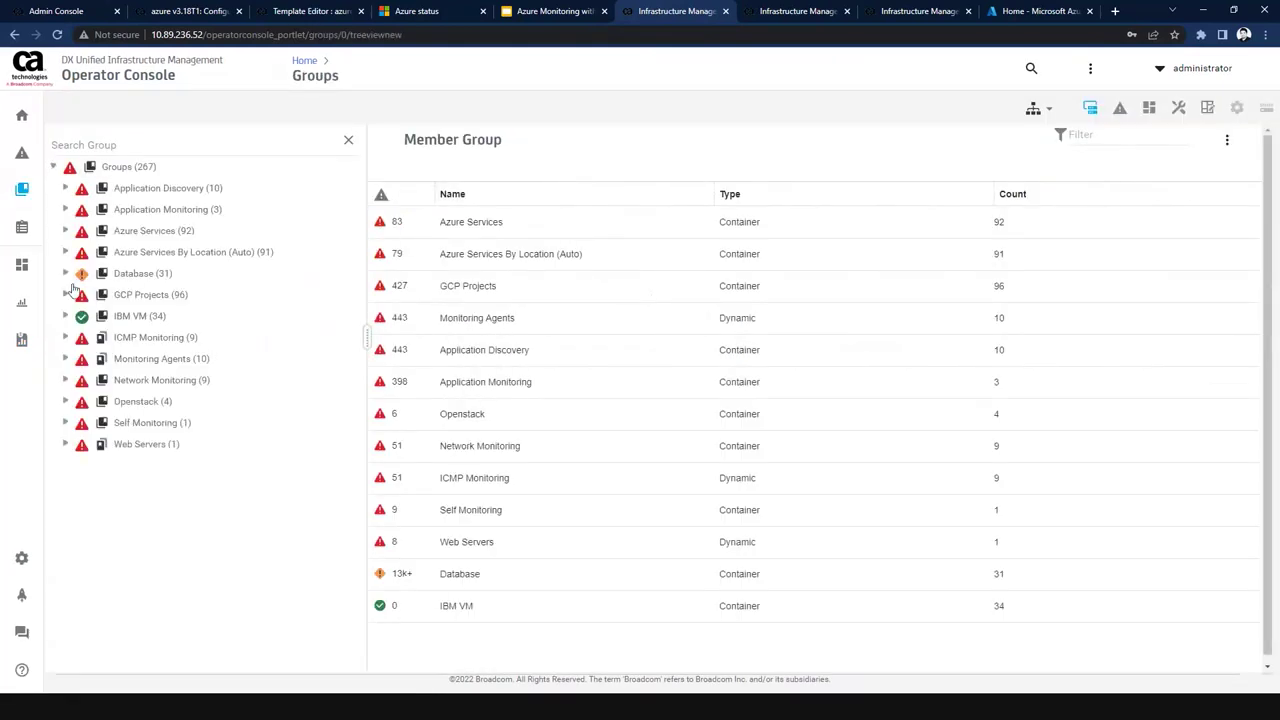
pyautogui.click(64, 231)
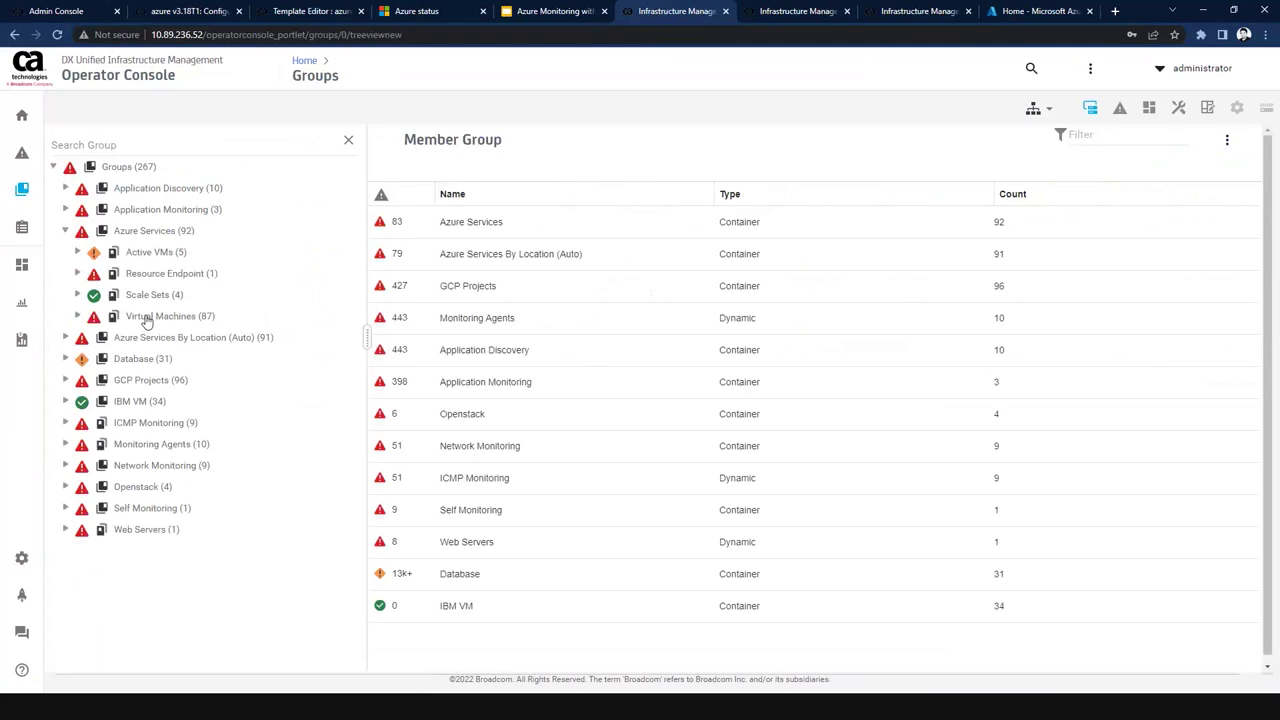
pyautogui.click(146, 318)
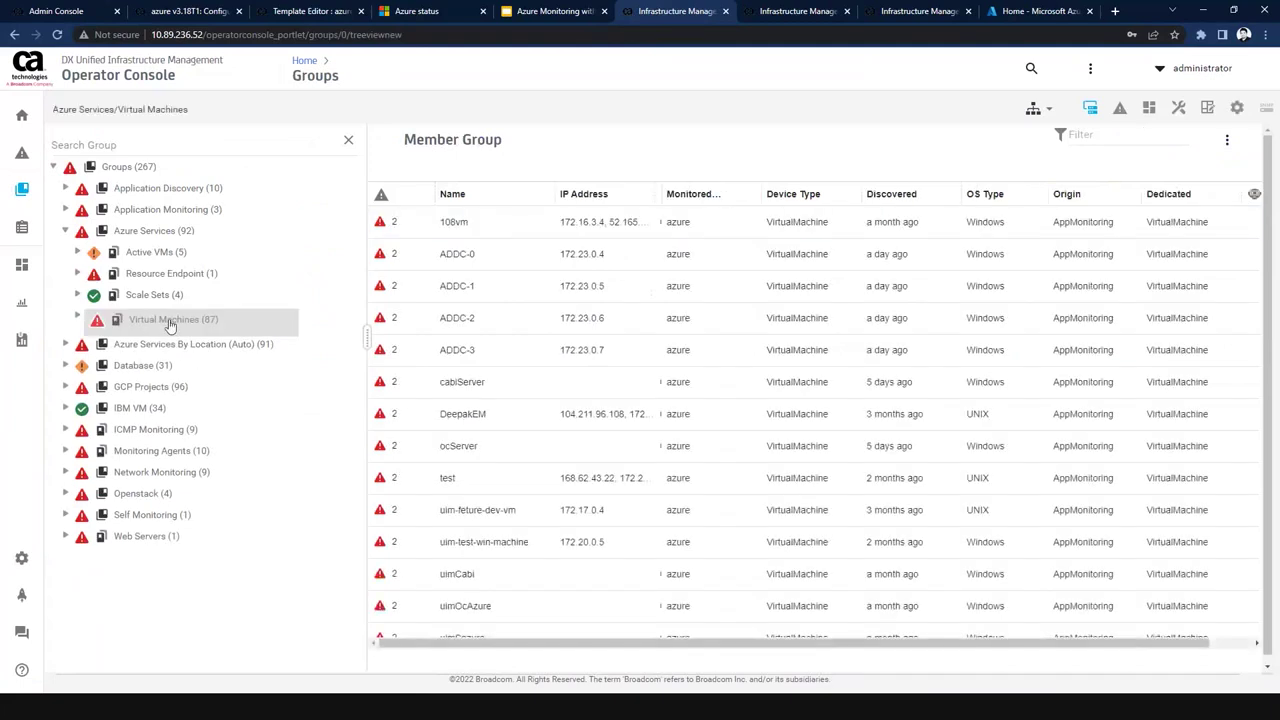
pyautogui.click(1236, 110)
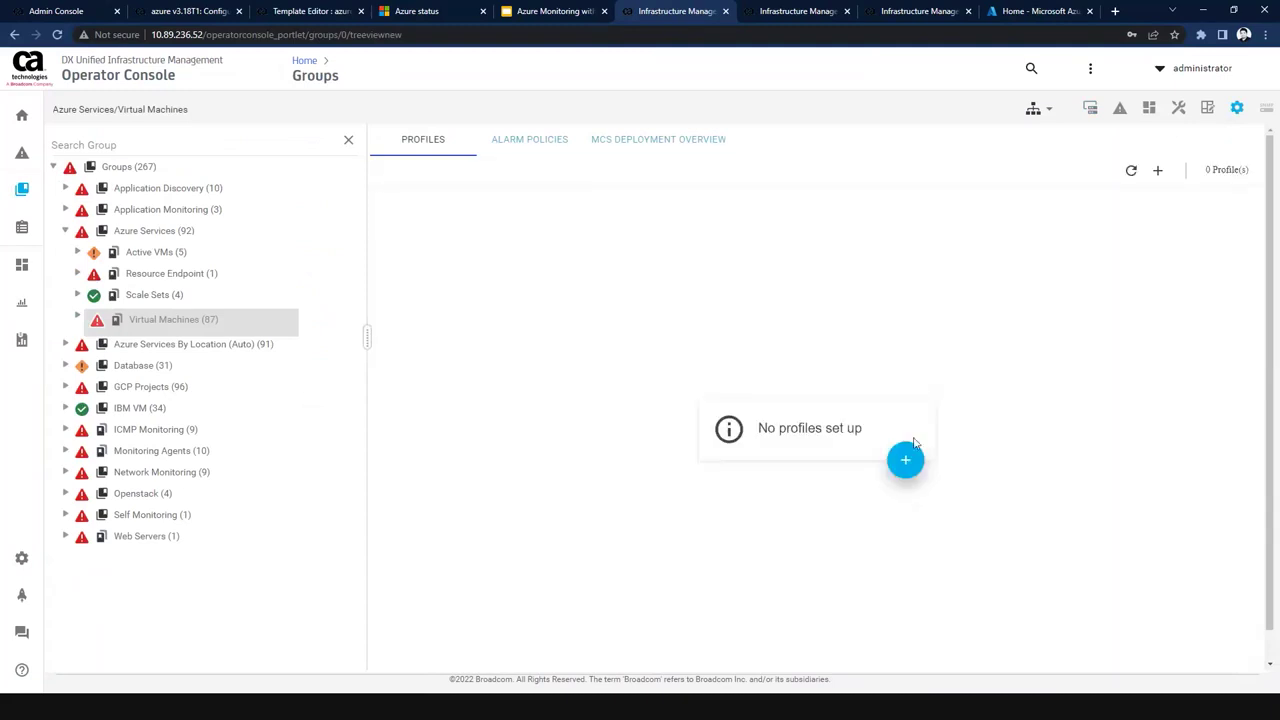
pyautogui.click(904, 462)
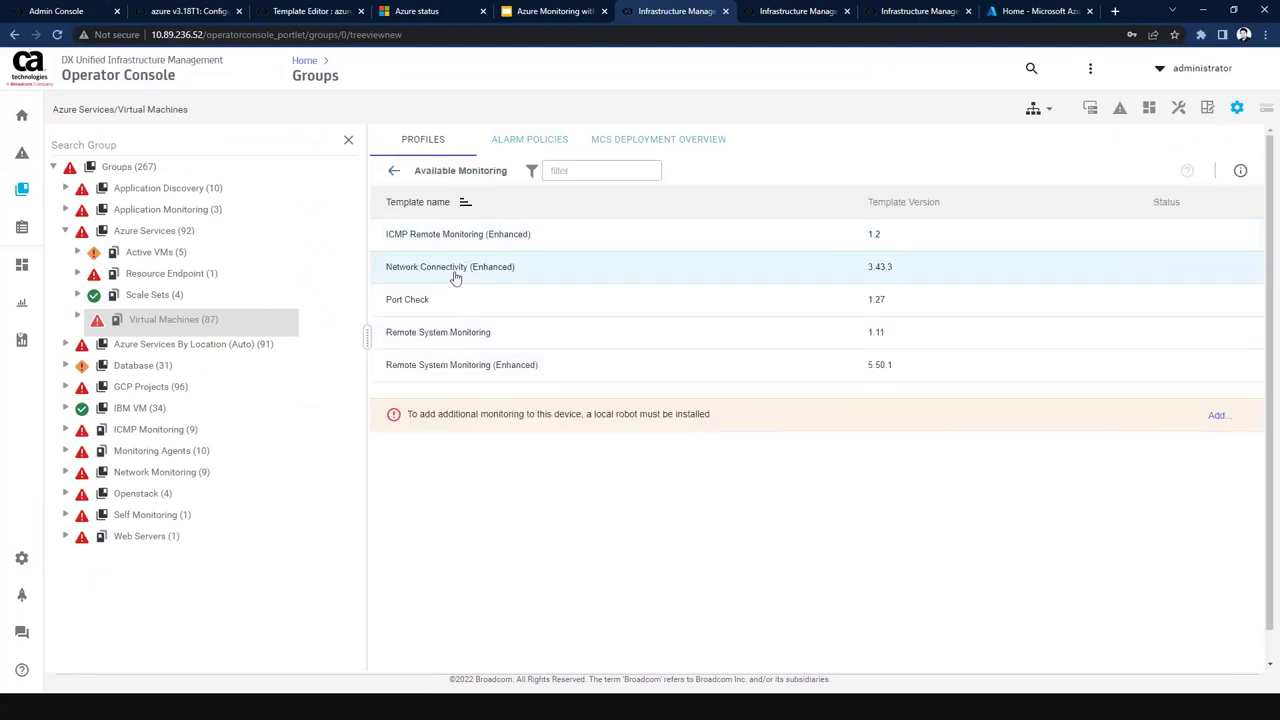